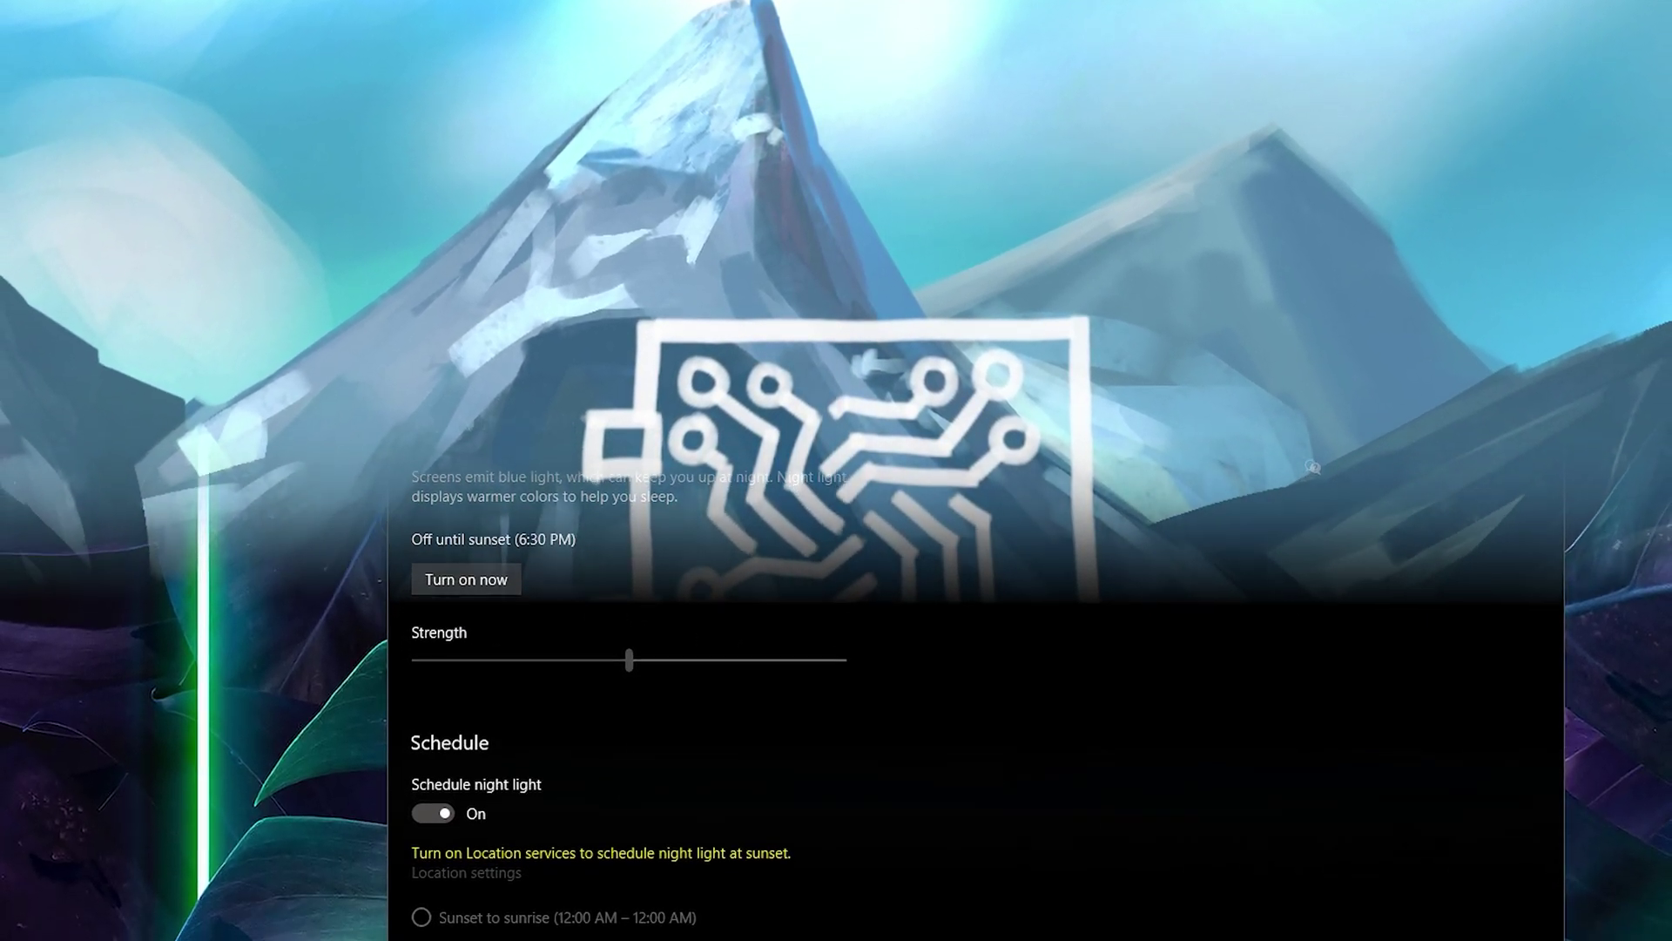
- Choose a night-light schedule, browse f.lux's colour menu, and stop LightBulb's colour preview
click(445, 921)
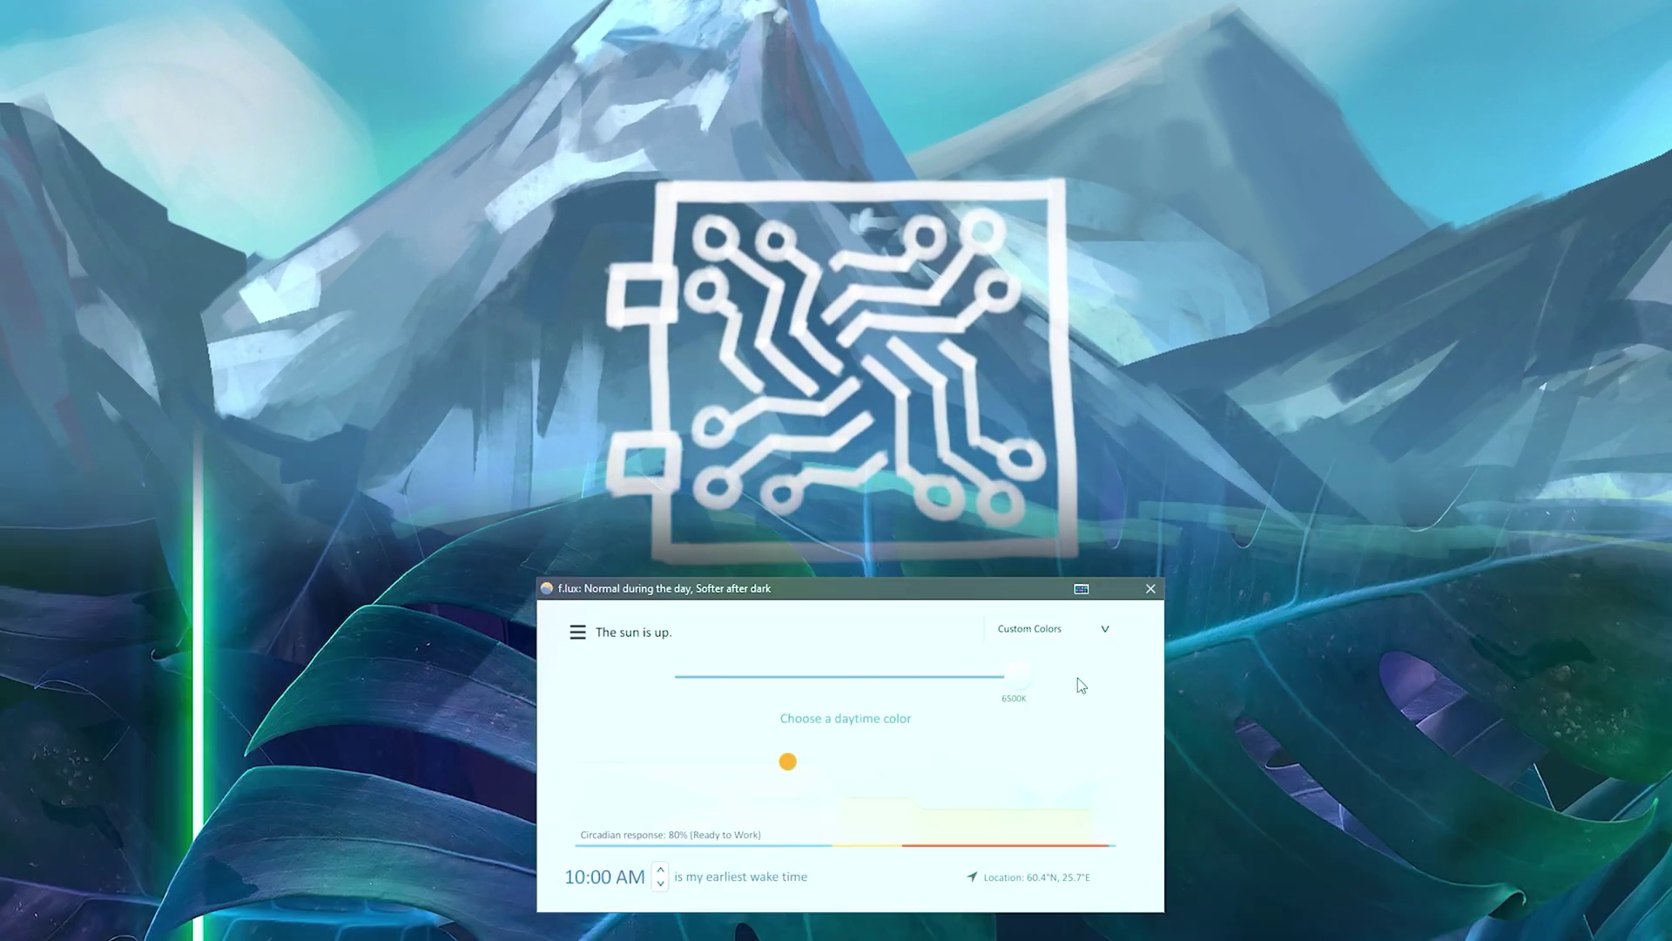
click(577, 631)
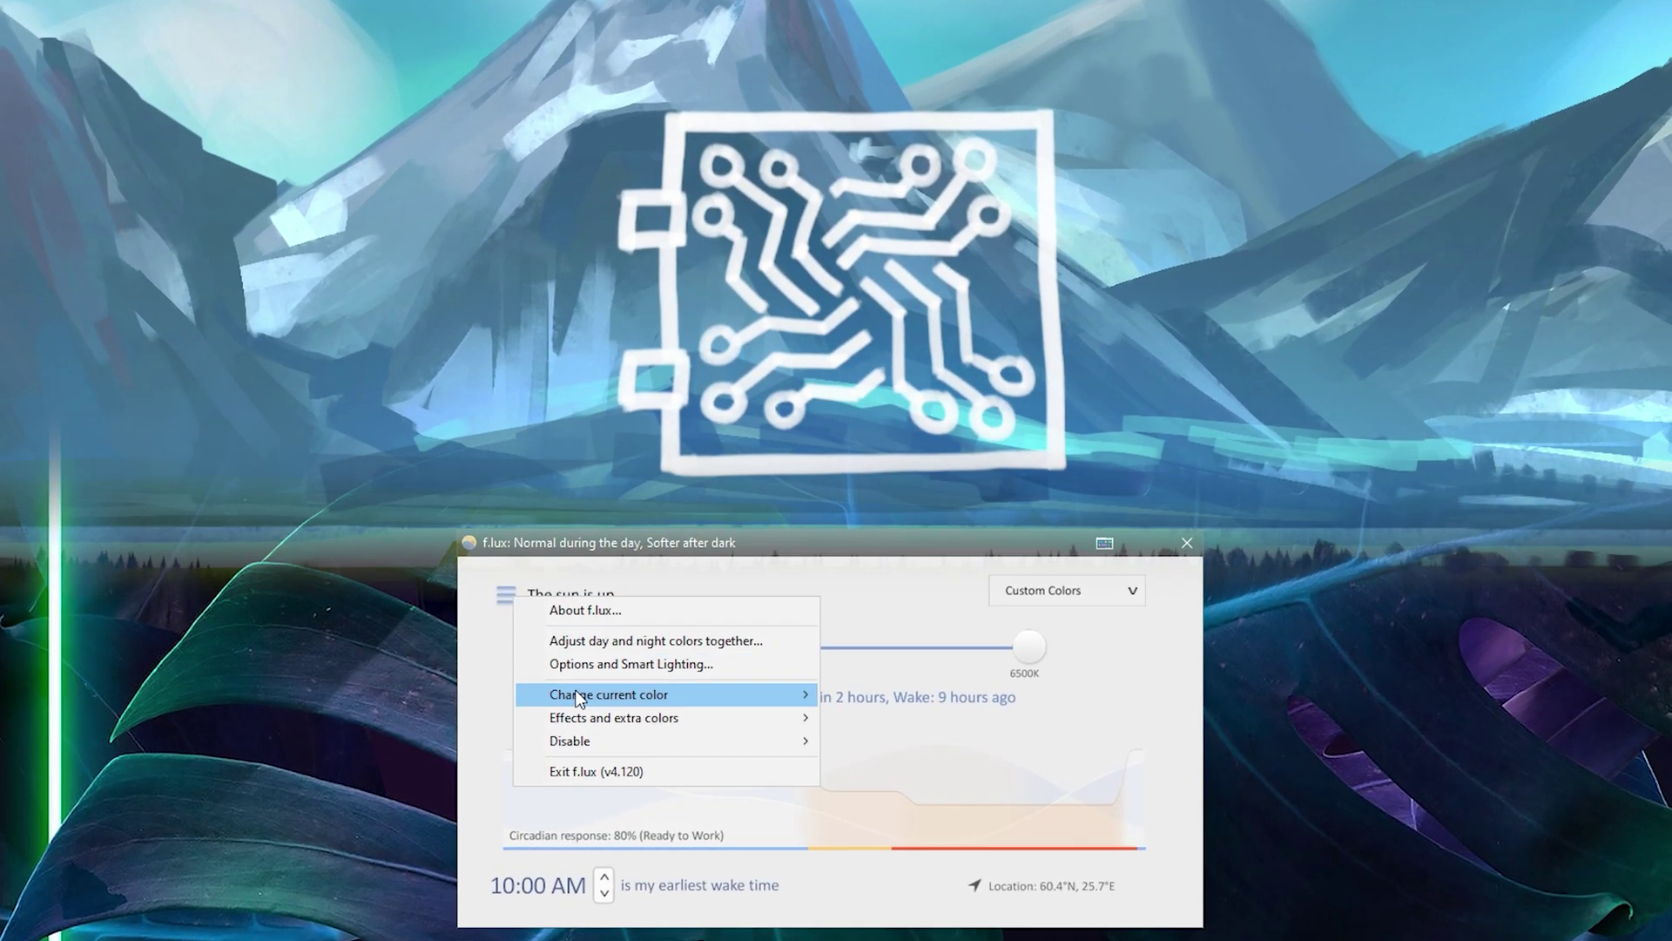
mouse_move(579, 697)
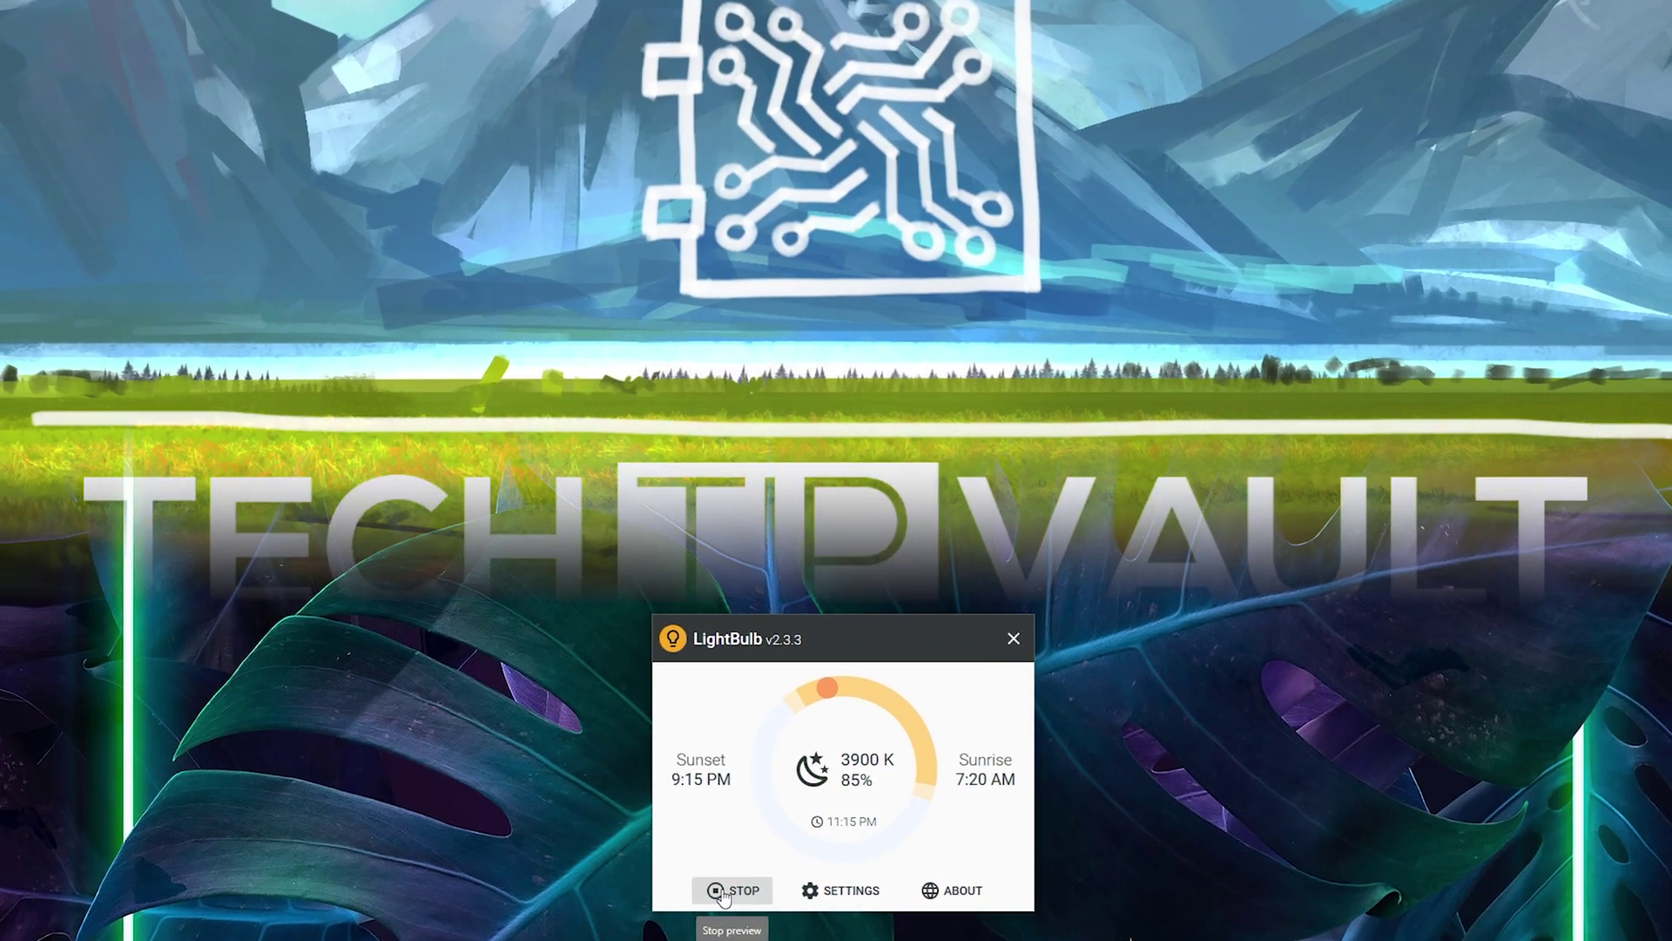
click(722, 893)
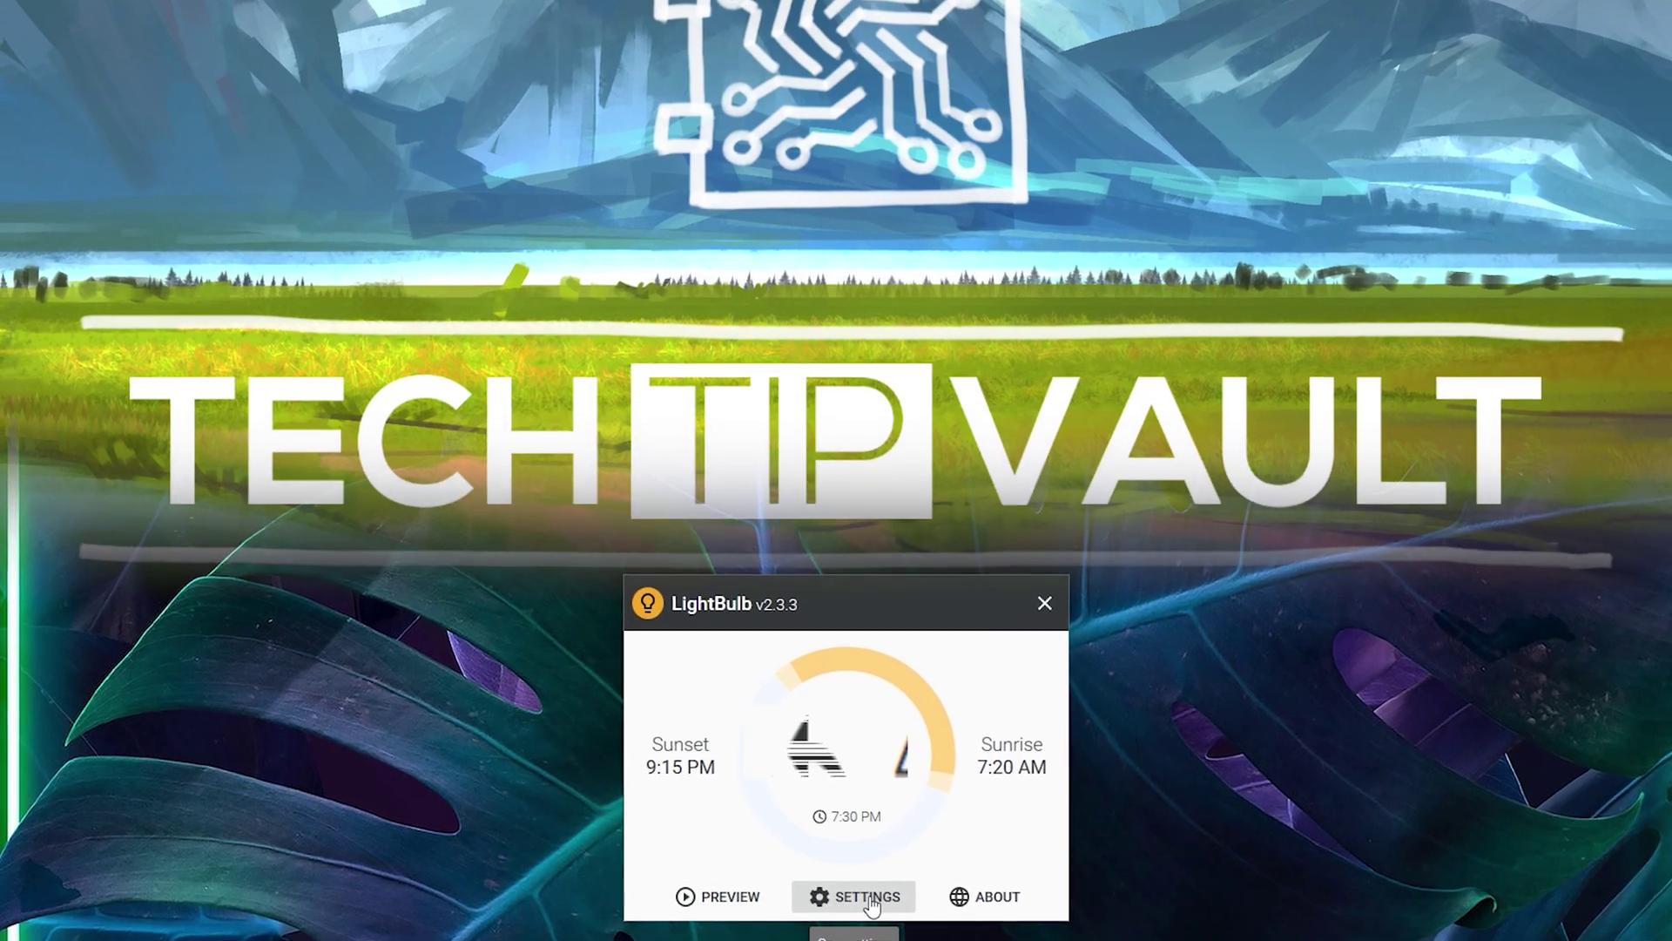
click(871, 904)
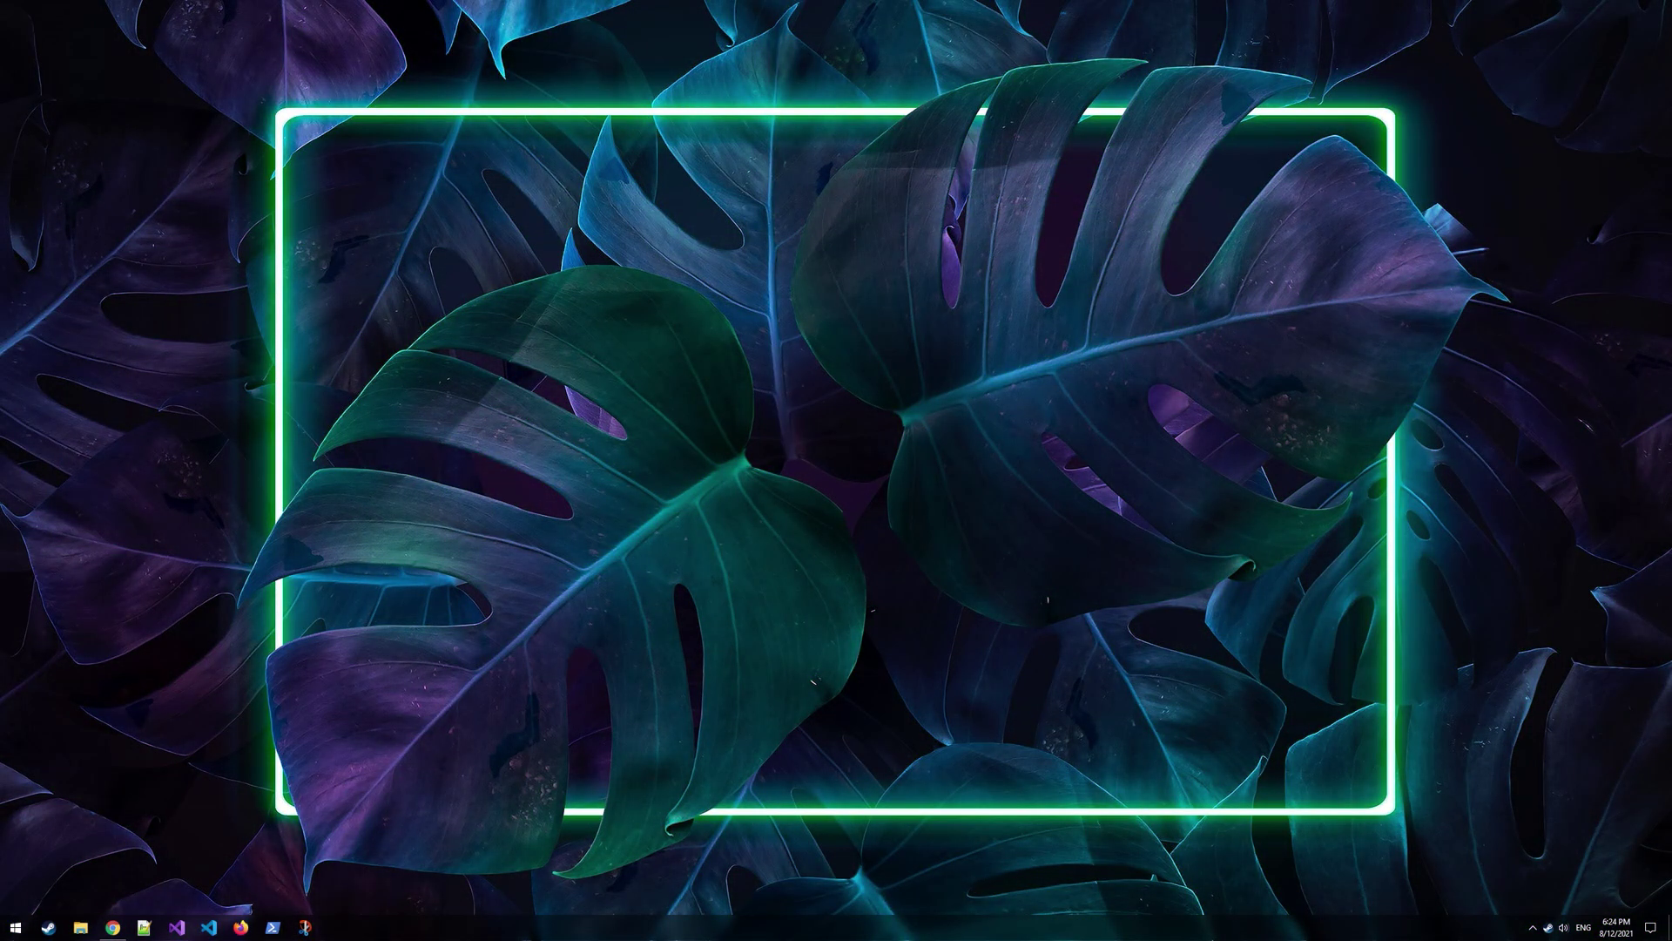
- Search 'night' for Night light settings, turn it on, drop strength to 50, then turn off
click(7, 928)
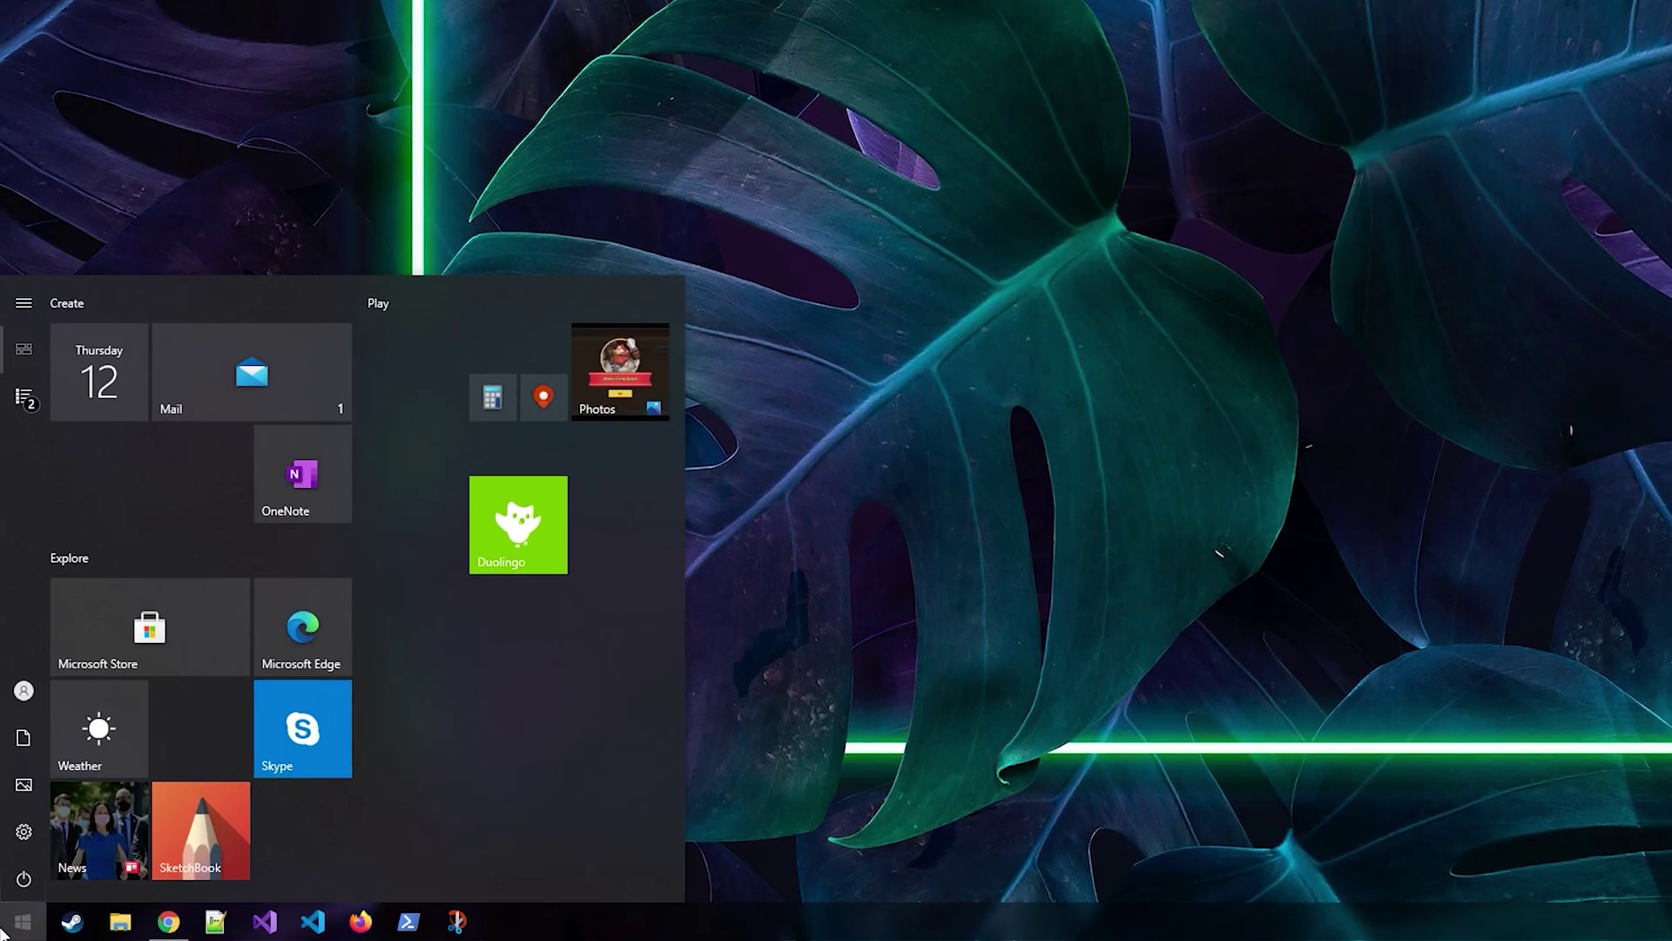
text(night)
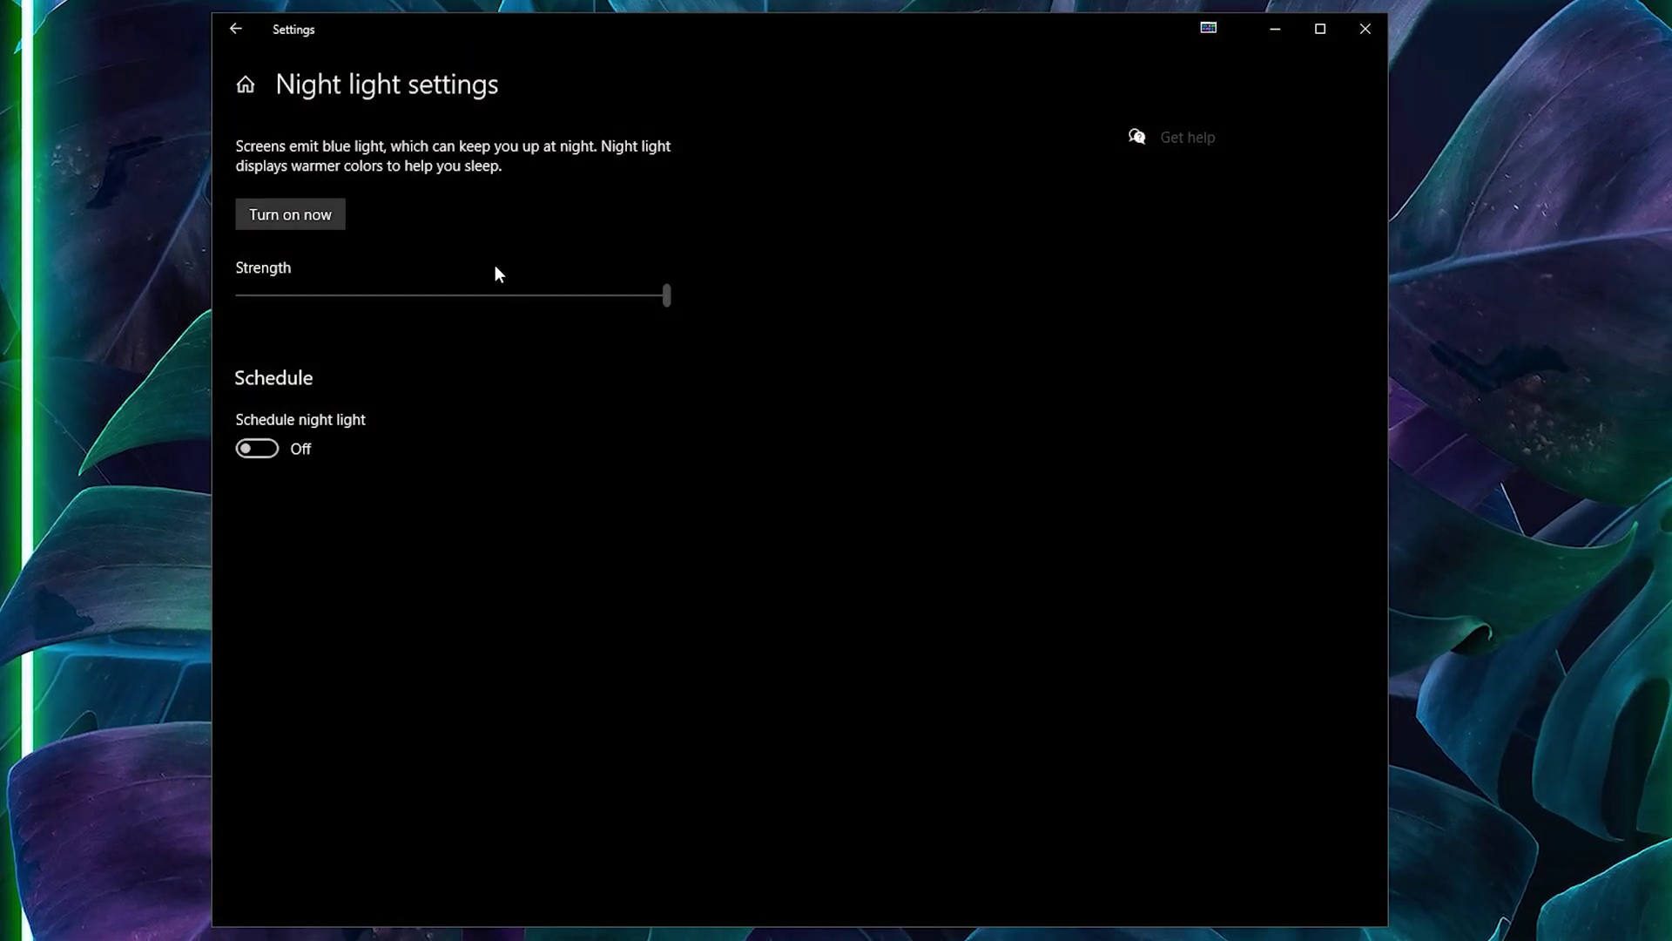
click(306, 214)
drag(667, 298, 452, 294)
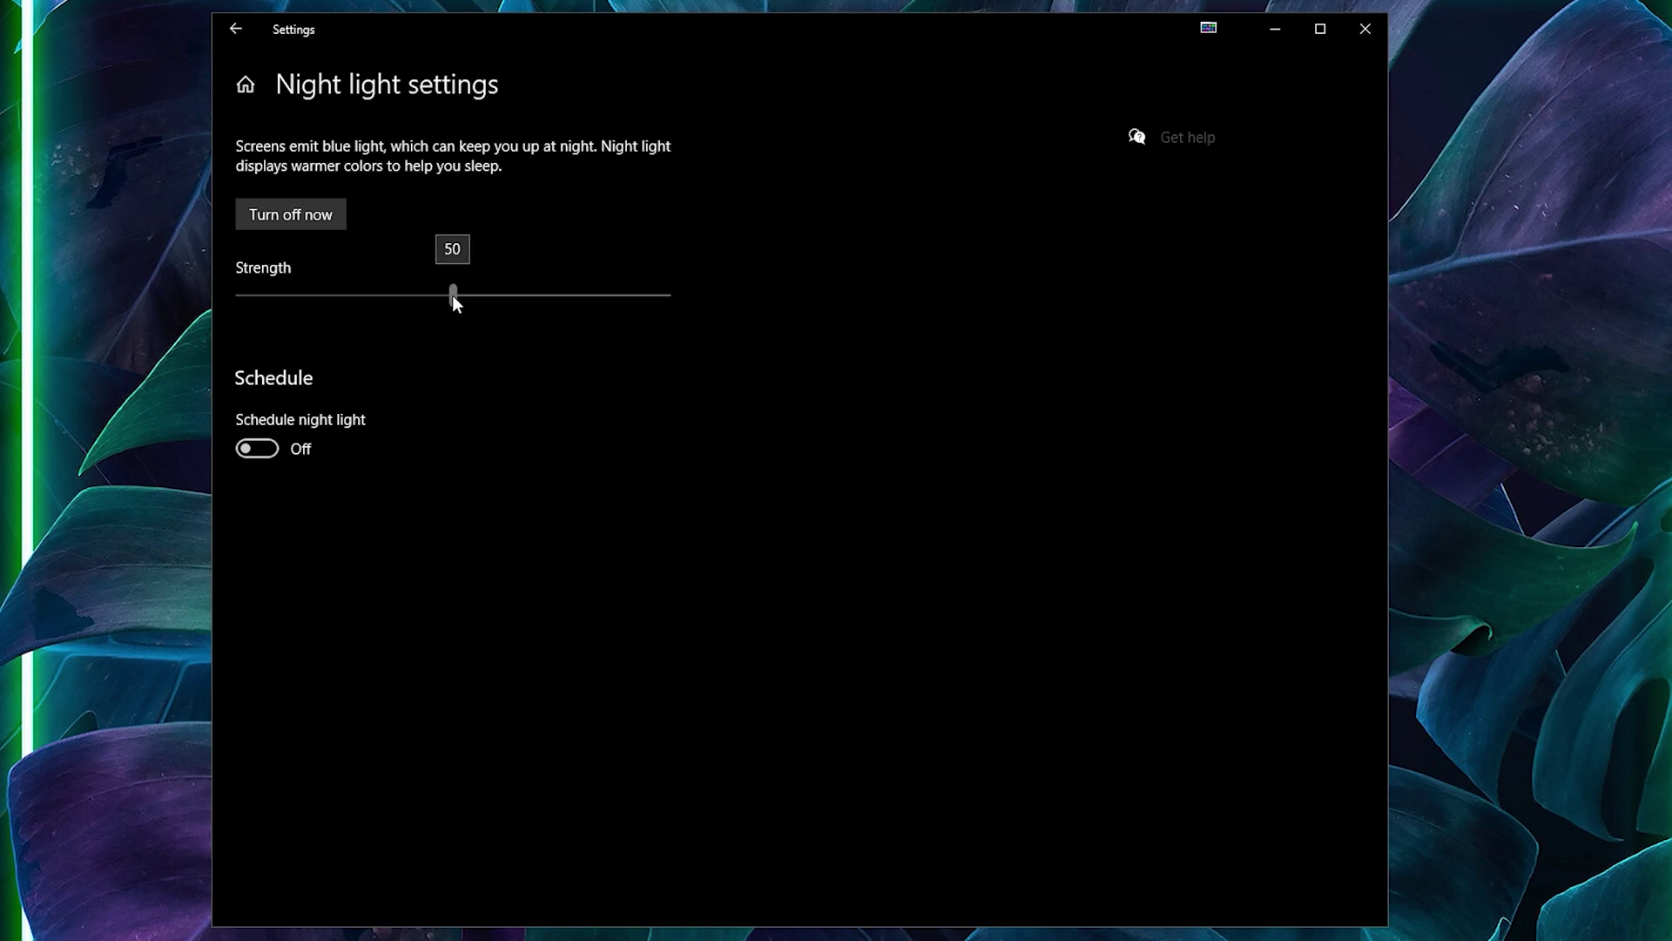
click(291, 217)
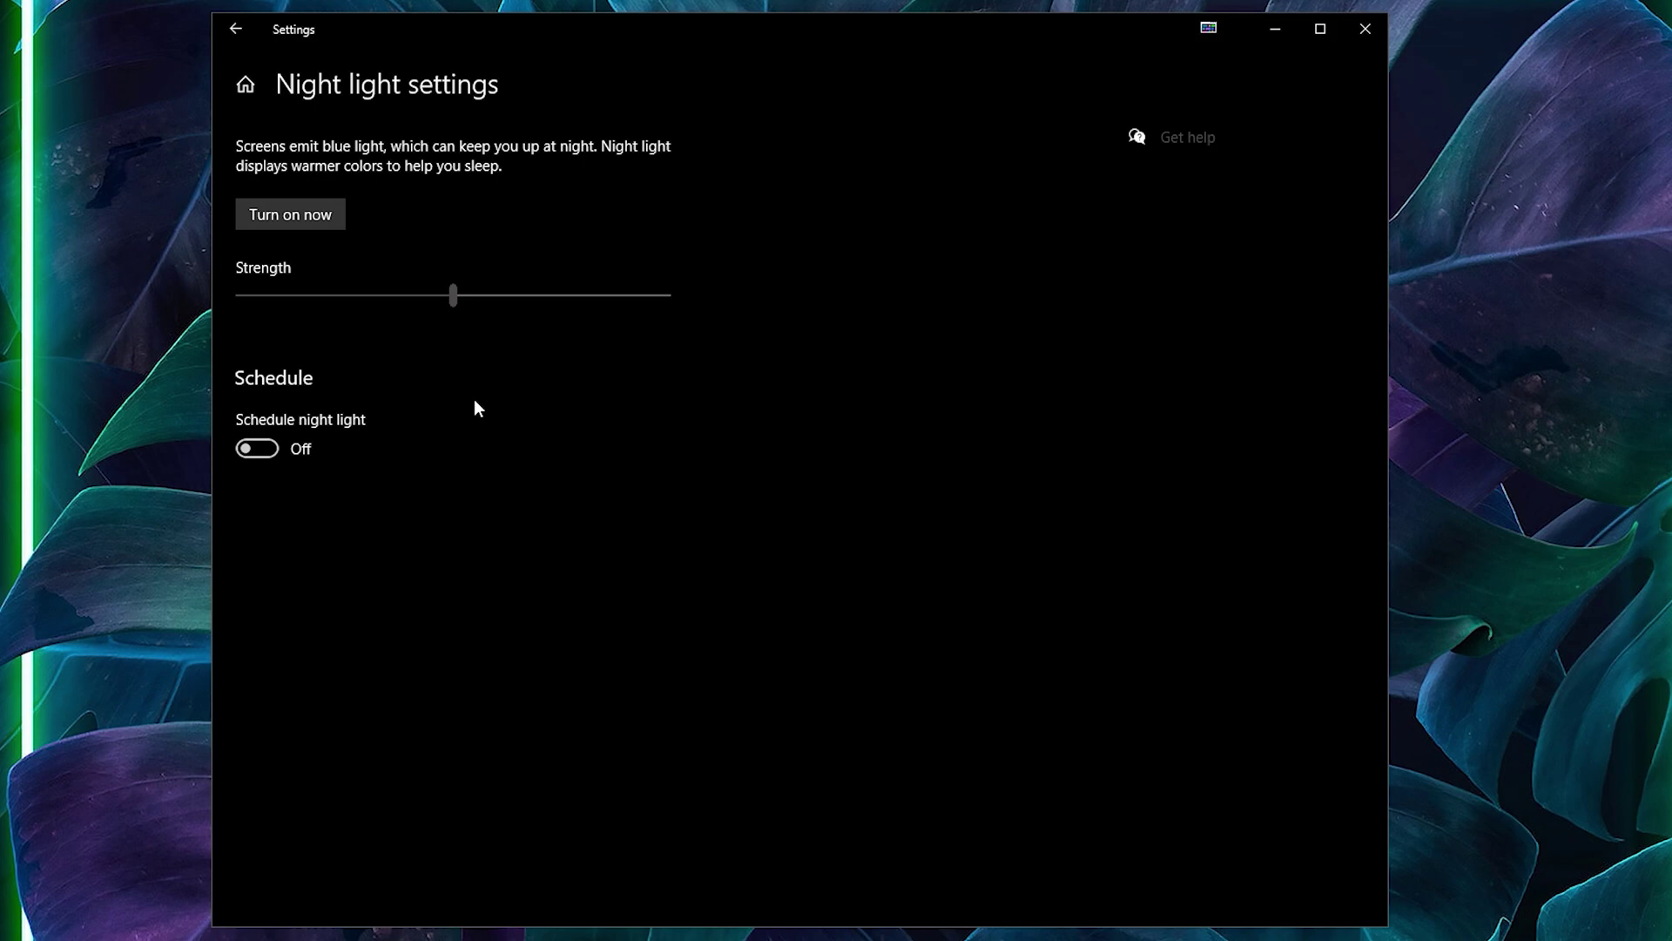
- Turn on the night light schedule (6:30 PM–7:00 AM) and review Location settings before returning
click(257, 448)
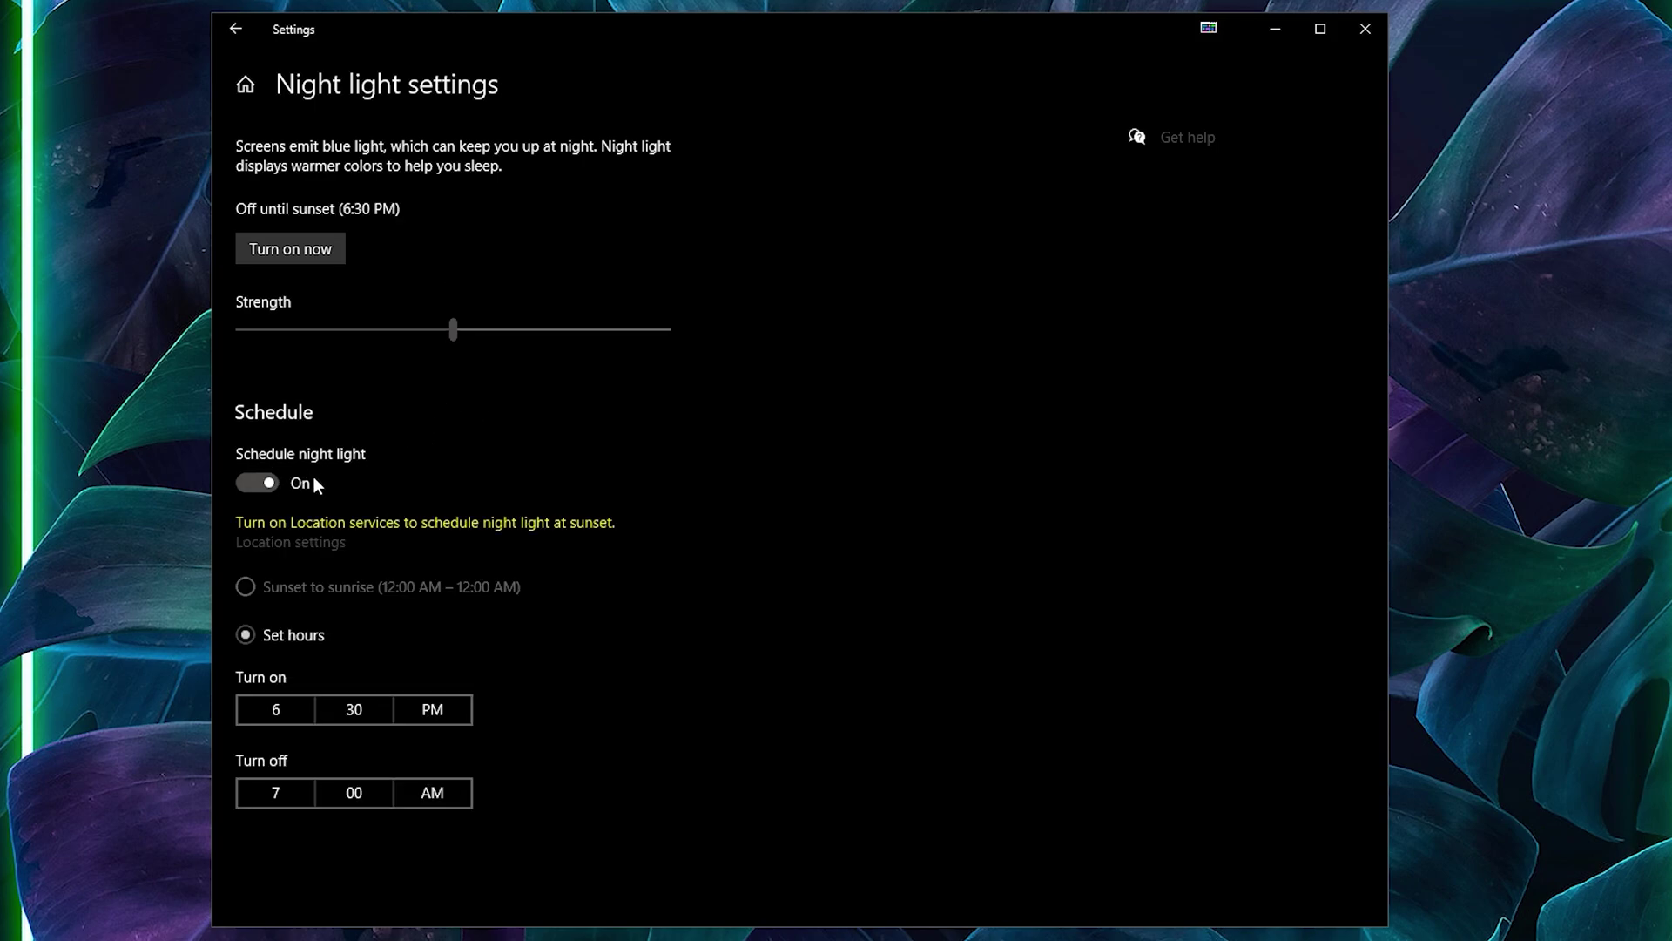
click(290, 544)
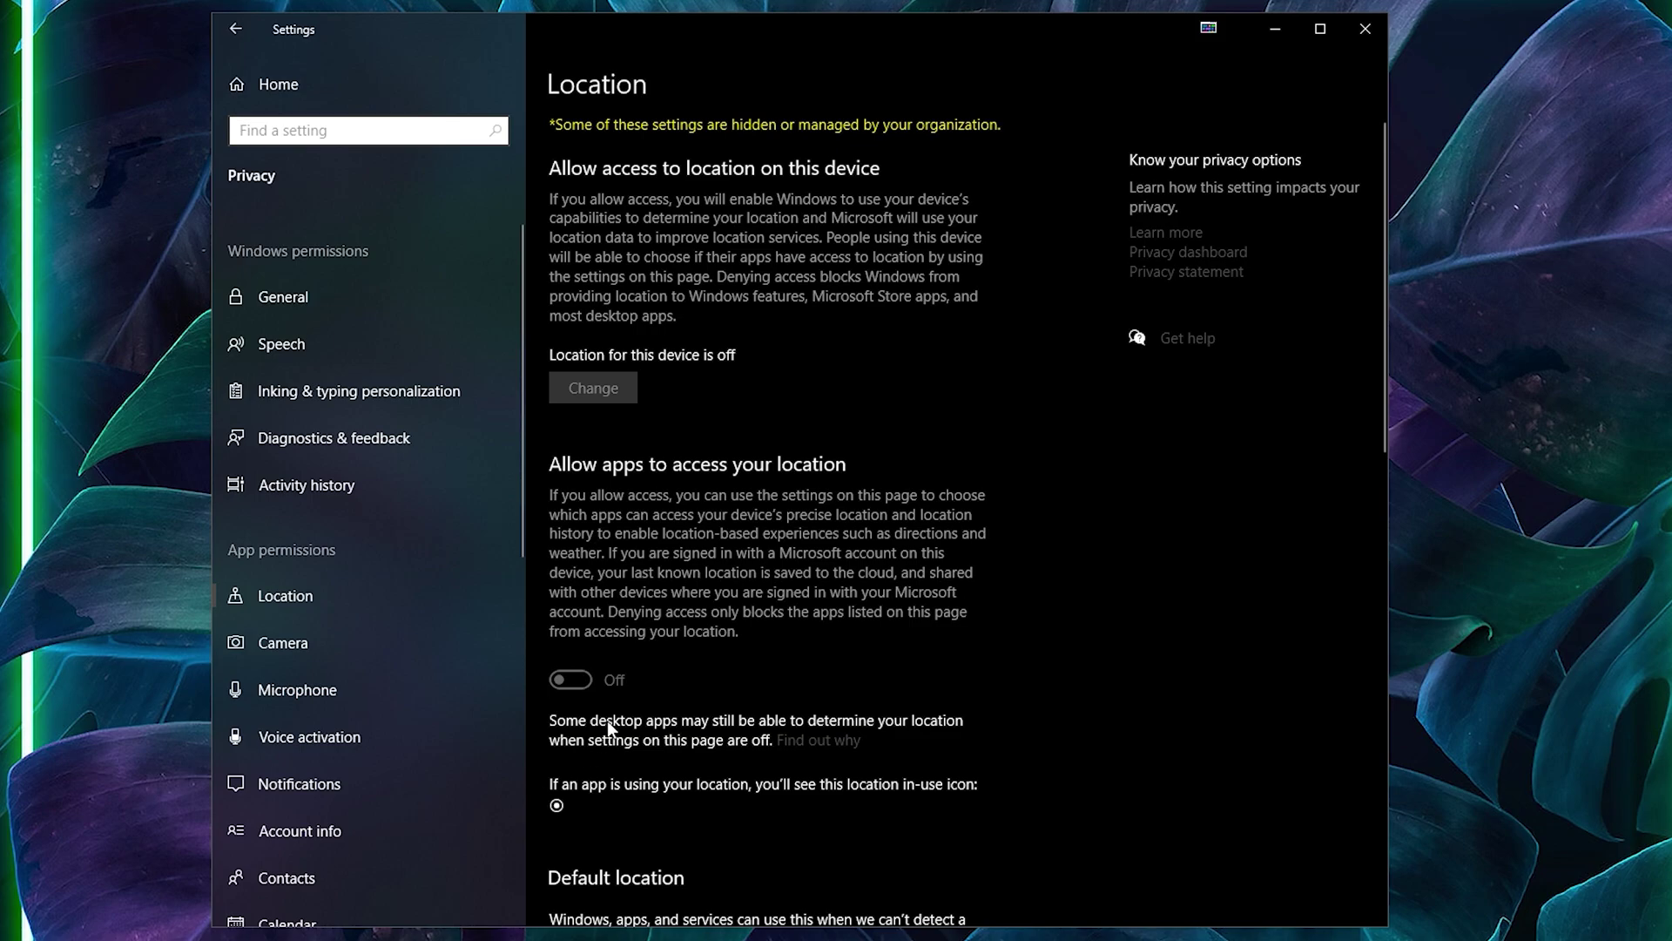
scroll(730, 497, down, 5)
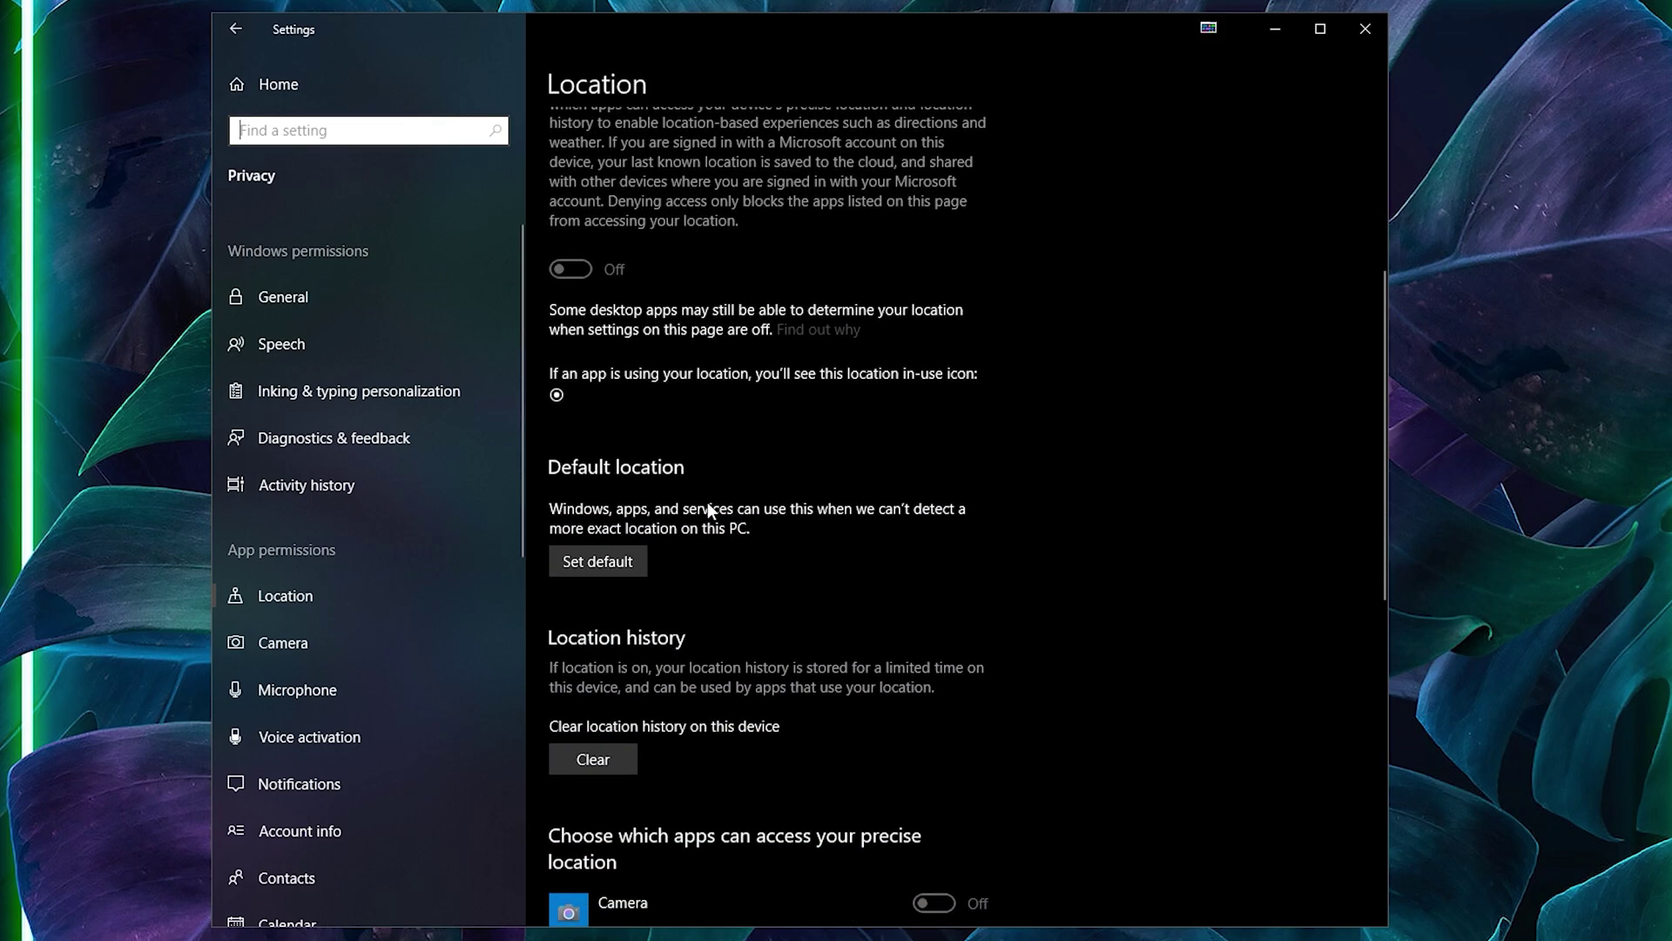
scroll(708, 505, down, 2)
scroll(689, 508, down, 8)
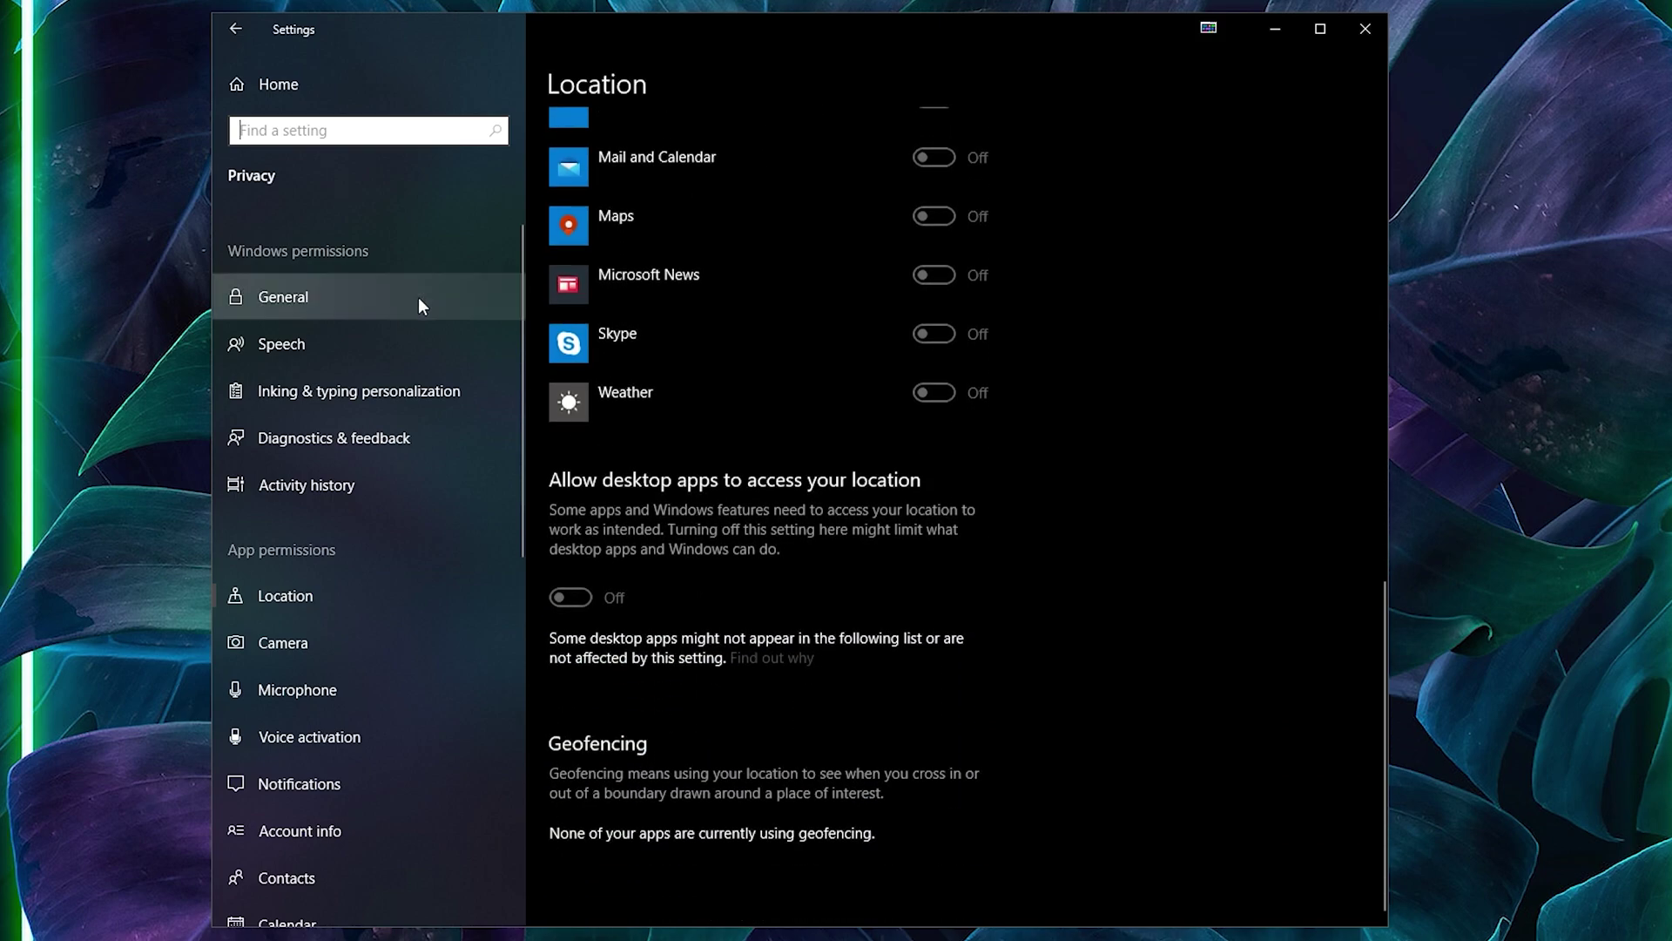
click(233, 37)
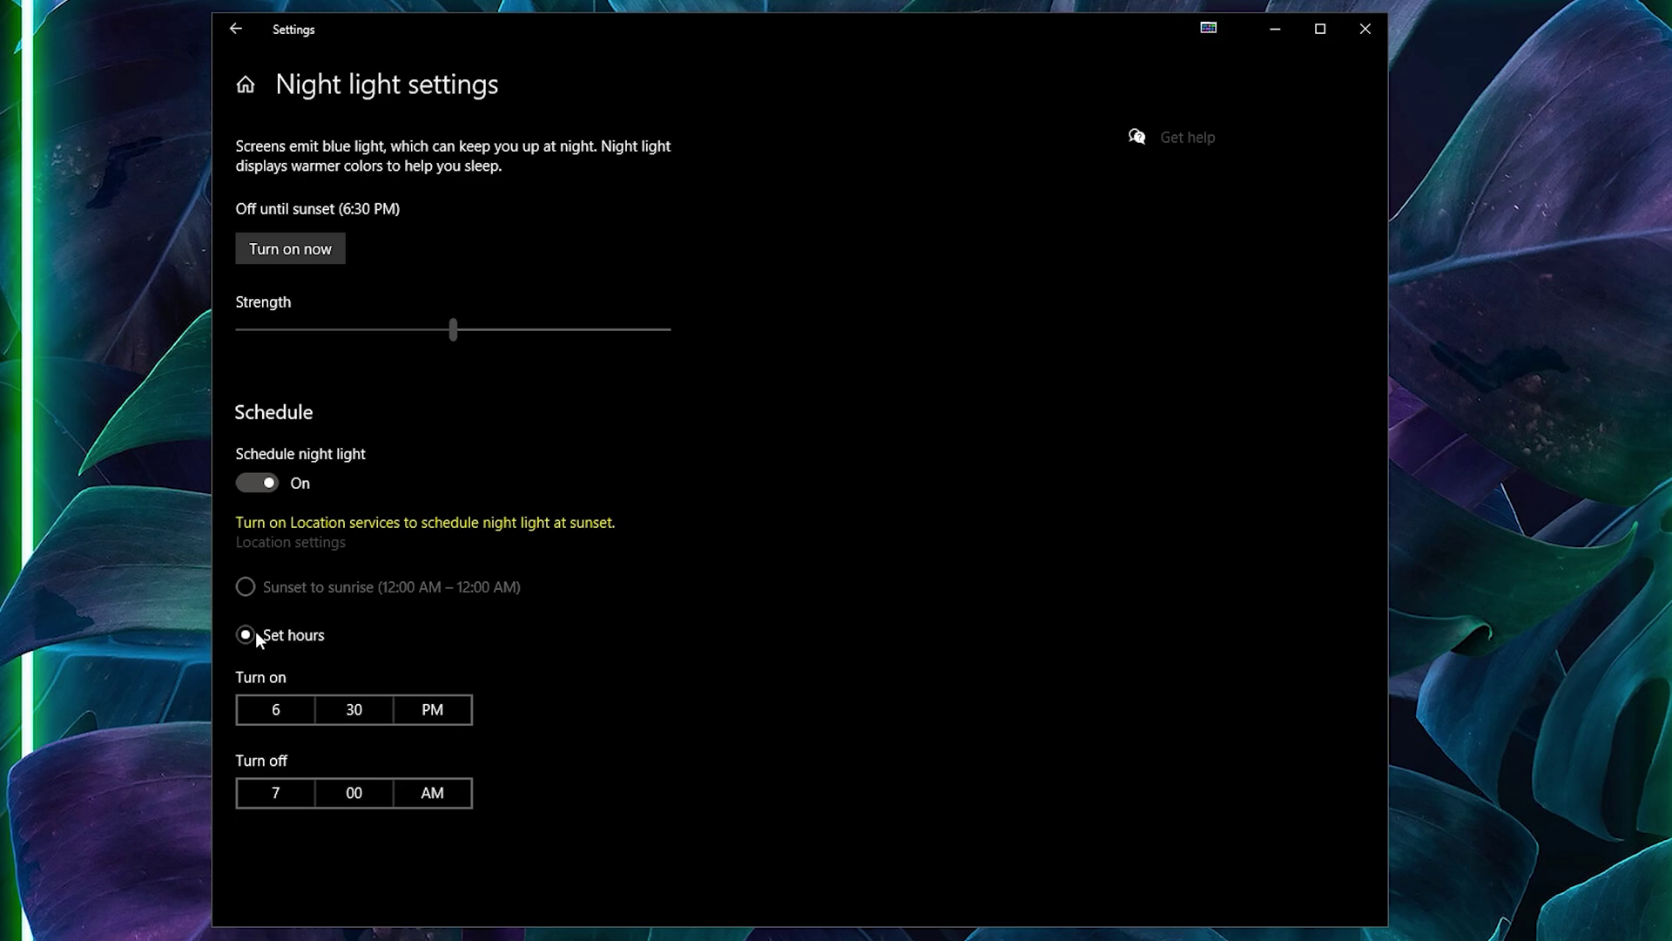
- Change the night light turn-on time from 6:30 PM to 7:30 PM
click(288, 709)
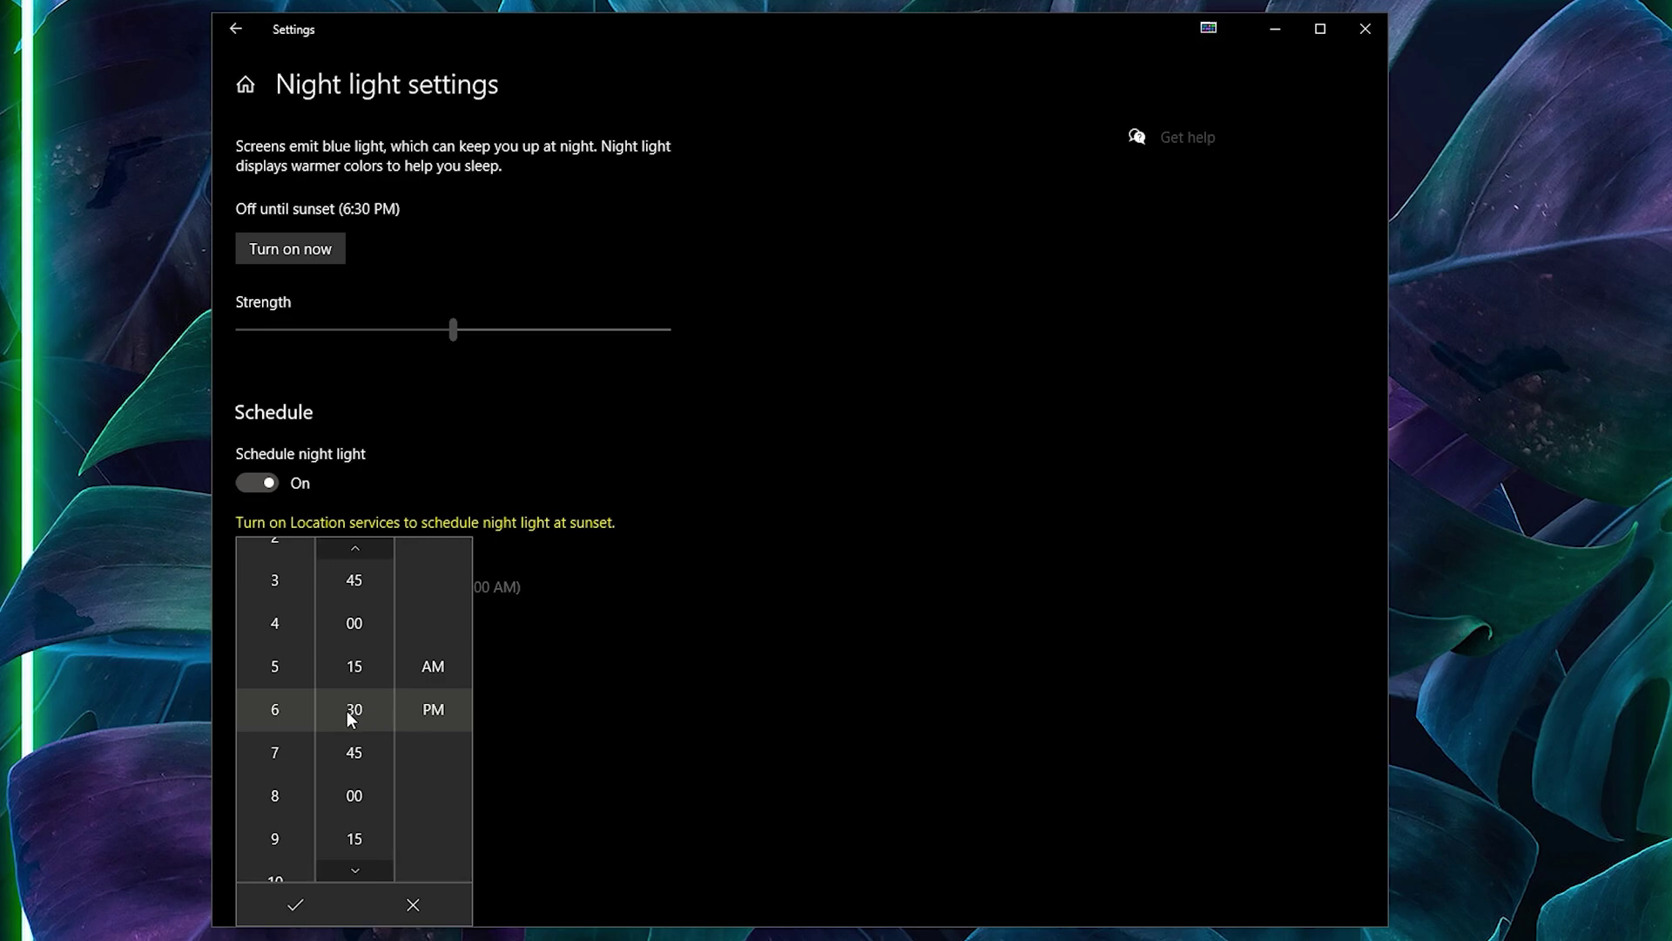
click(273, 755)
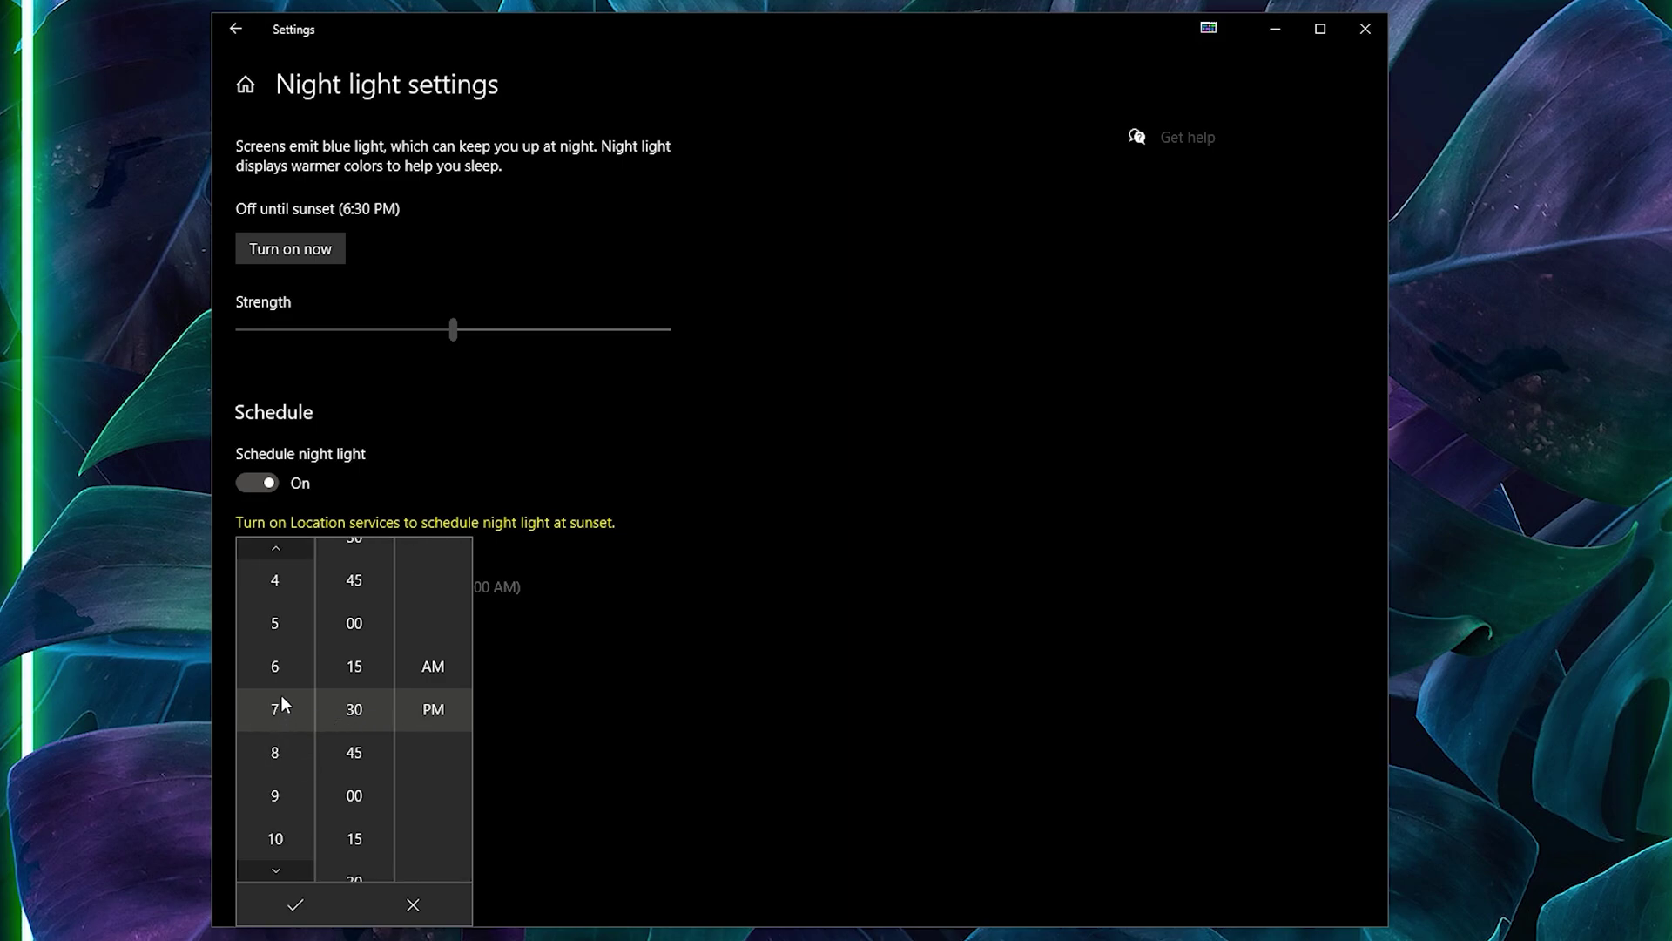
click(284, 690)
click(292, 906)
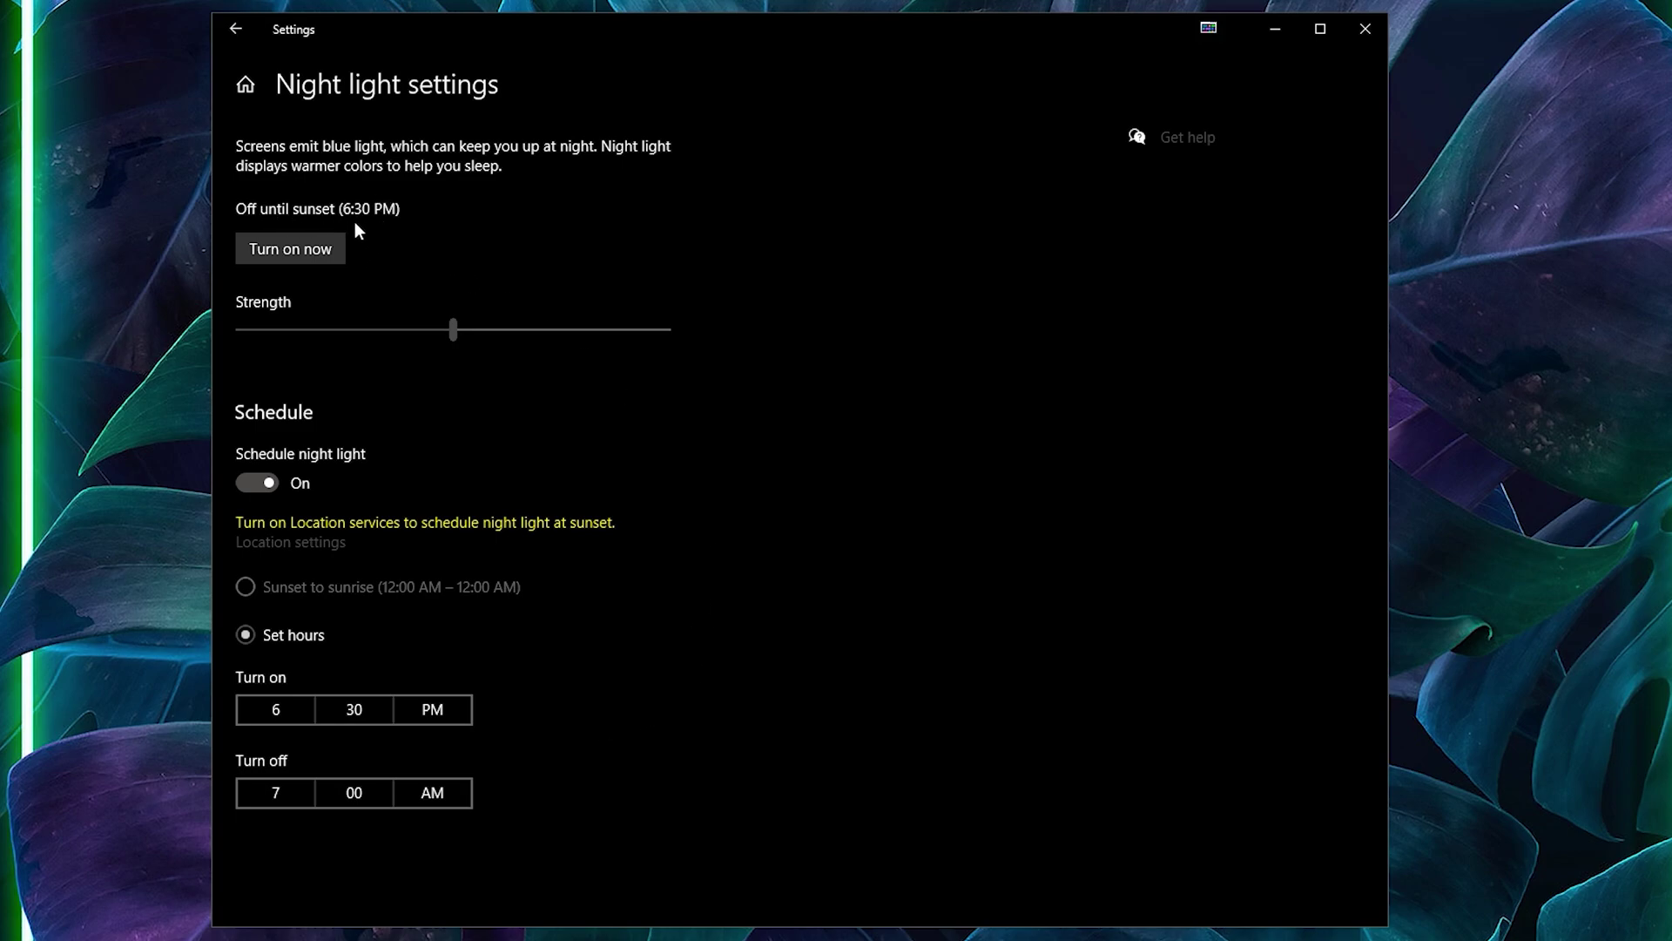
click(290, 717)
click(285, 744)
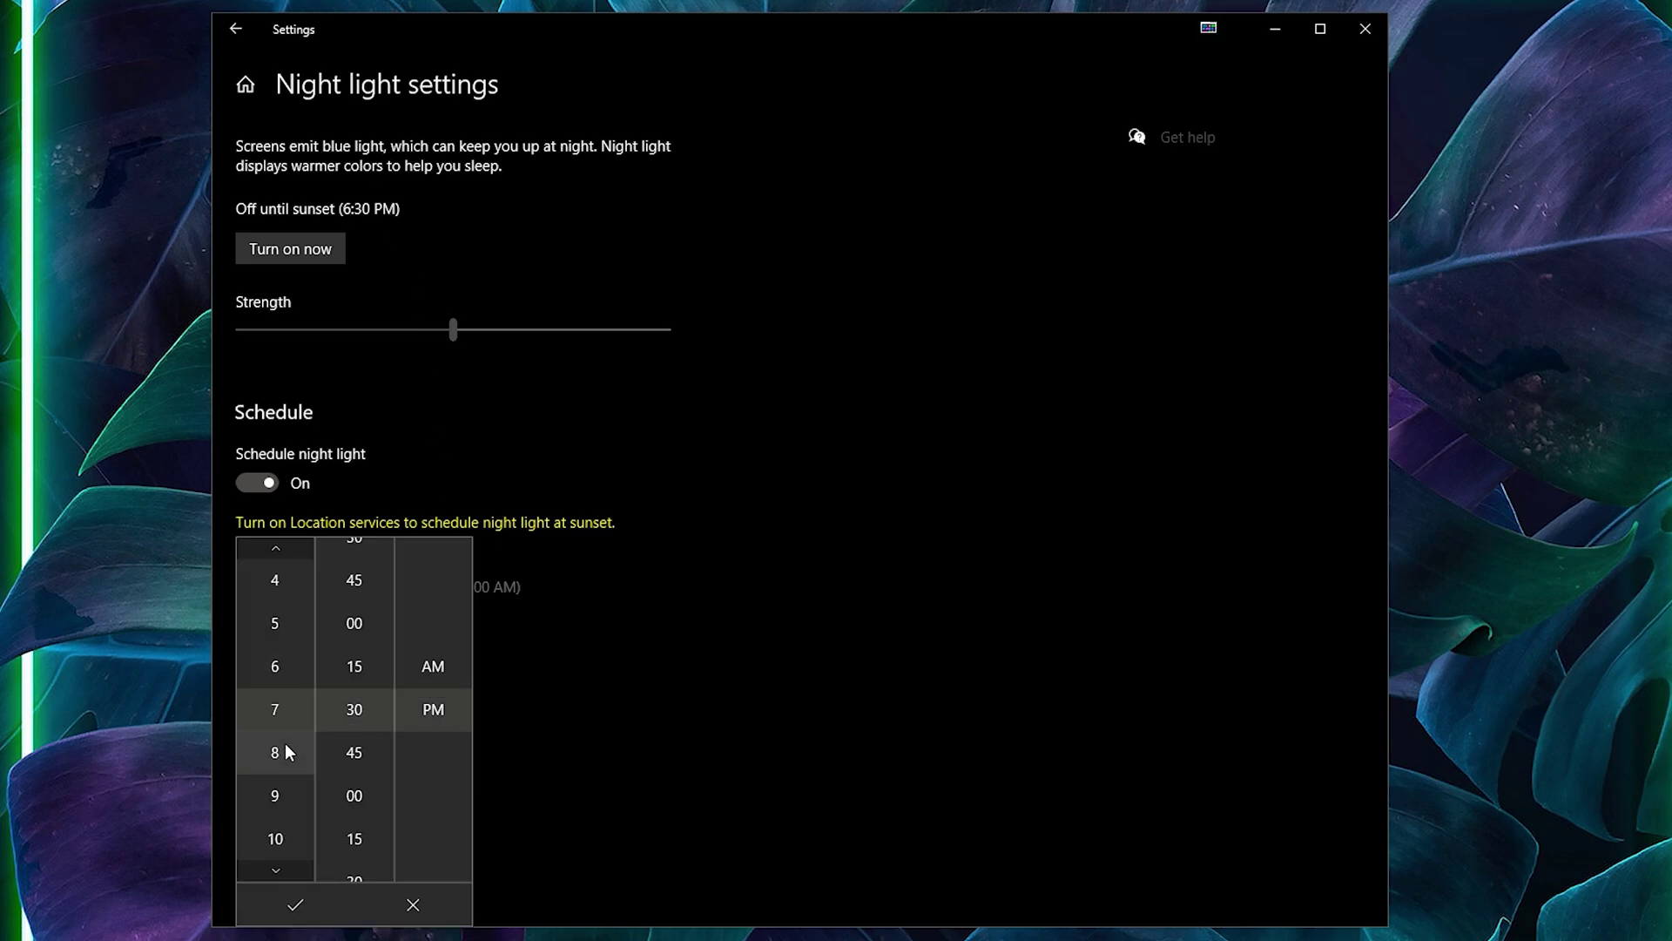
click(294, 904)
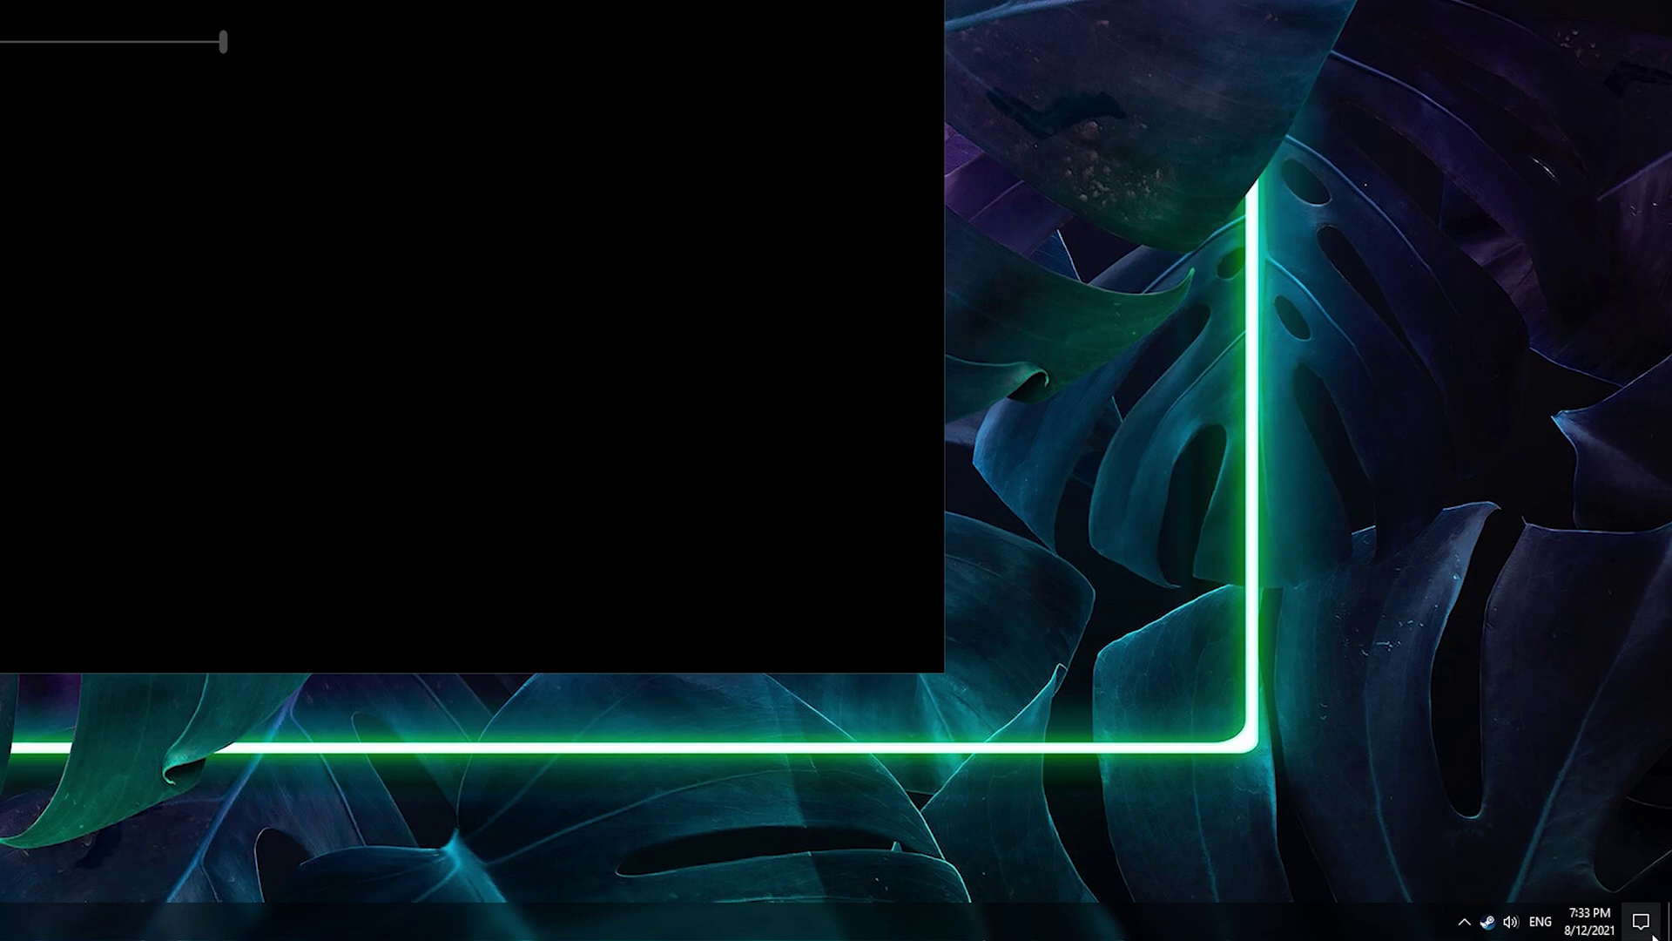
- In Action Center's quick actions, drag the night light strength slider lower
click(1642, 921)
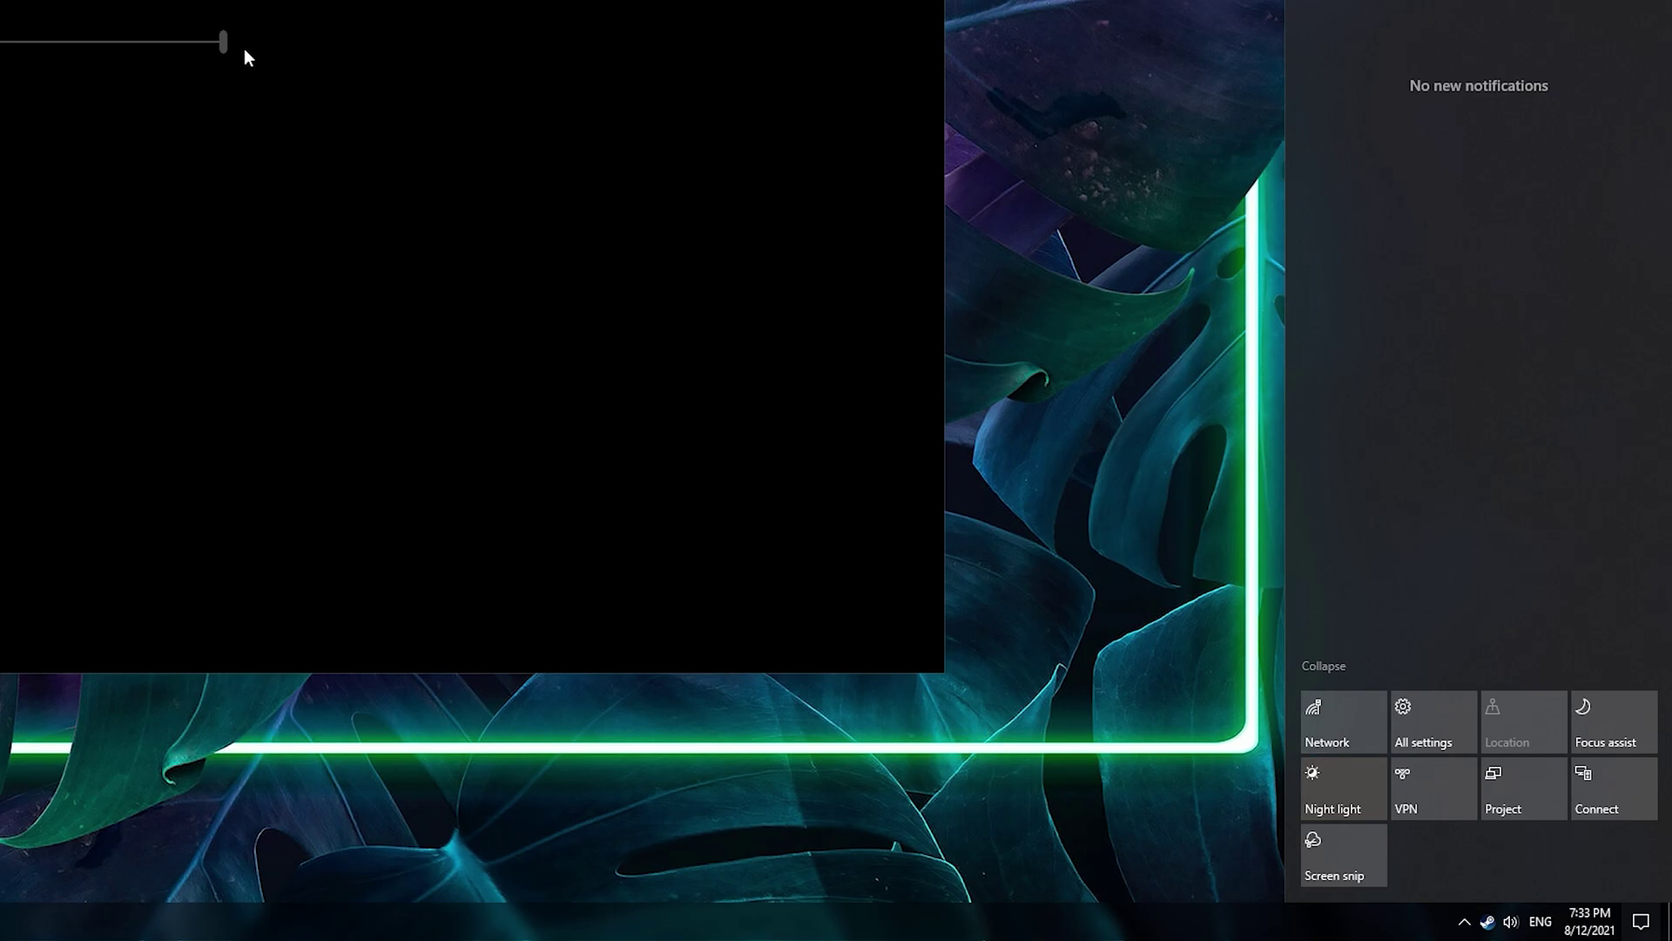
drag(223, 41, 184, 41)
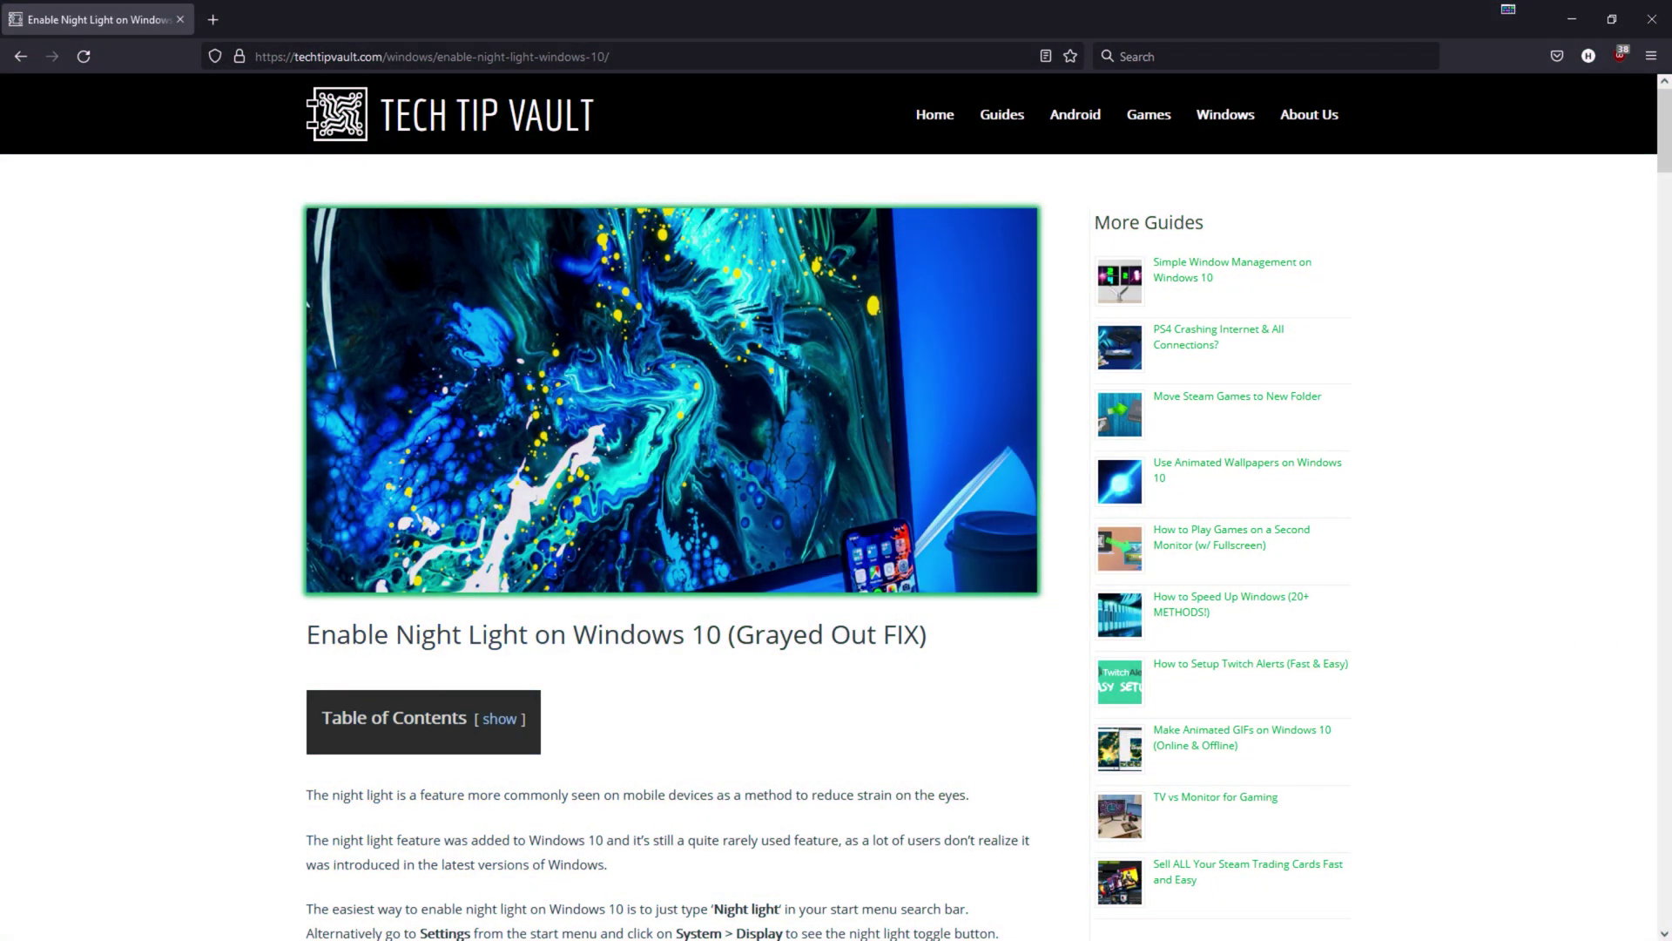
- Scroll the Tech Tip Vault article to its registry fix for the two bluelightreduction folders
scroll(836, 505, down, 20)
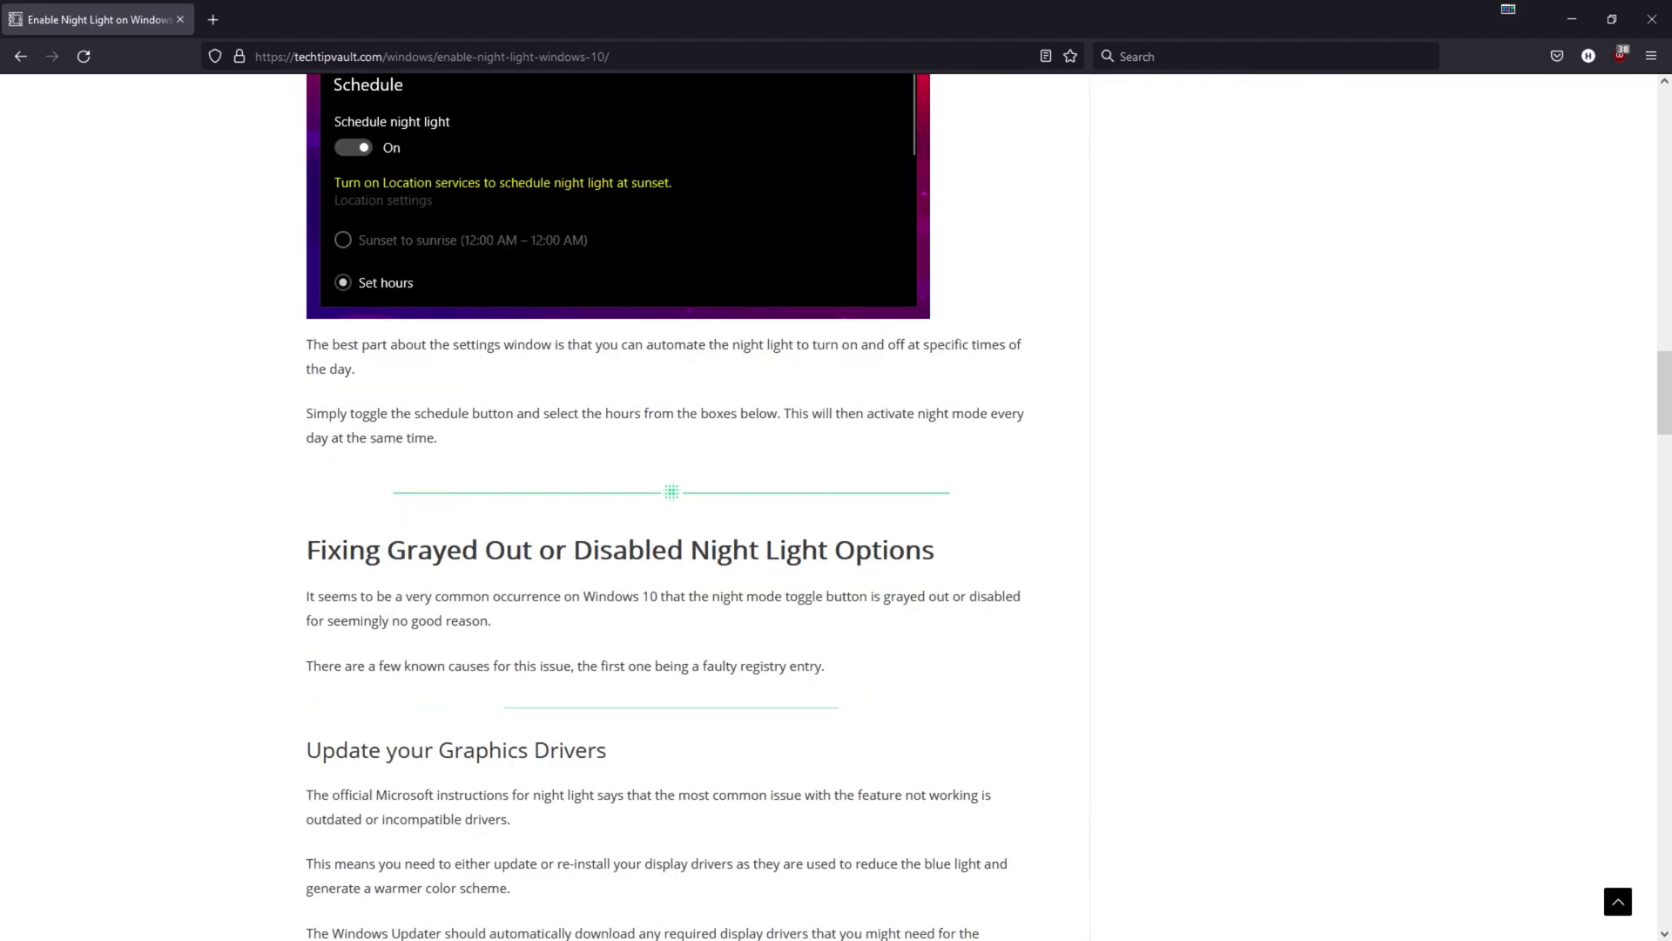
scroll(836, 505, down, 7)
scroll(836, 505, up, 3)
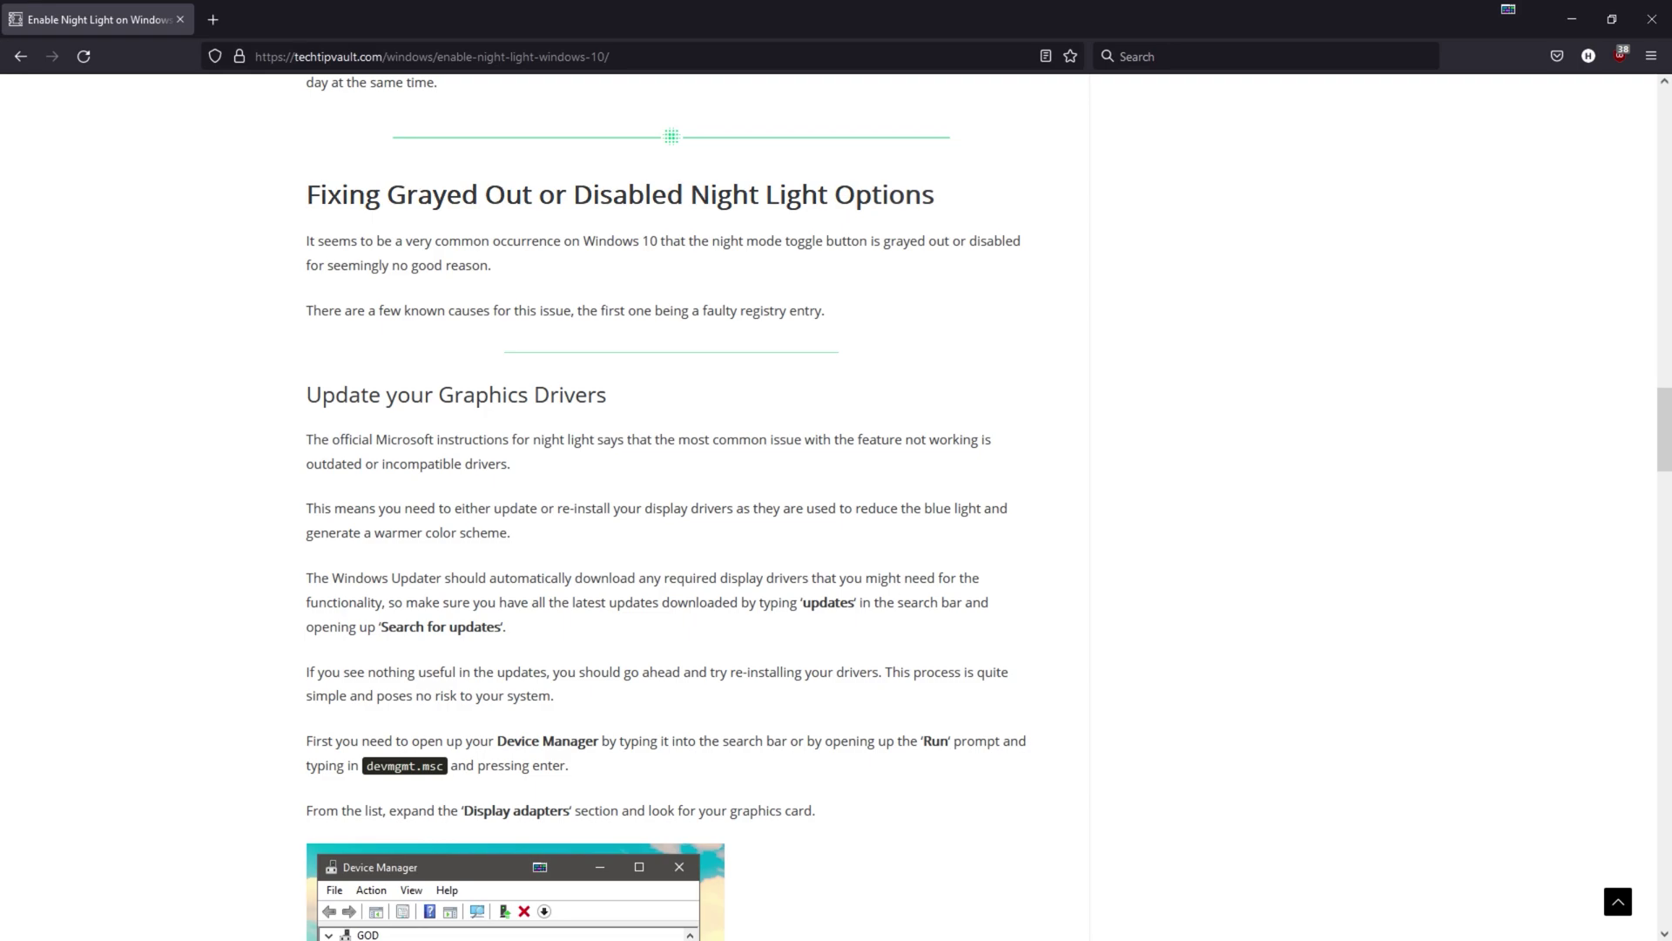
scroll(836, 505, down, 5)
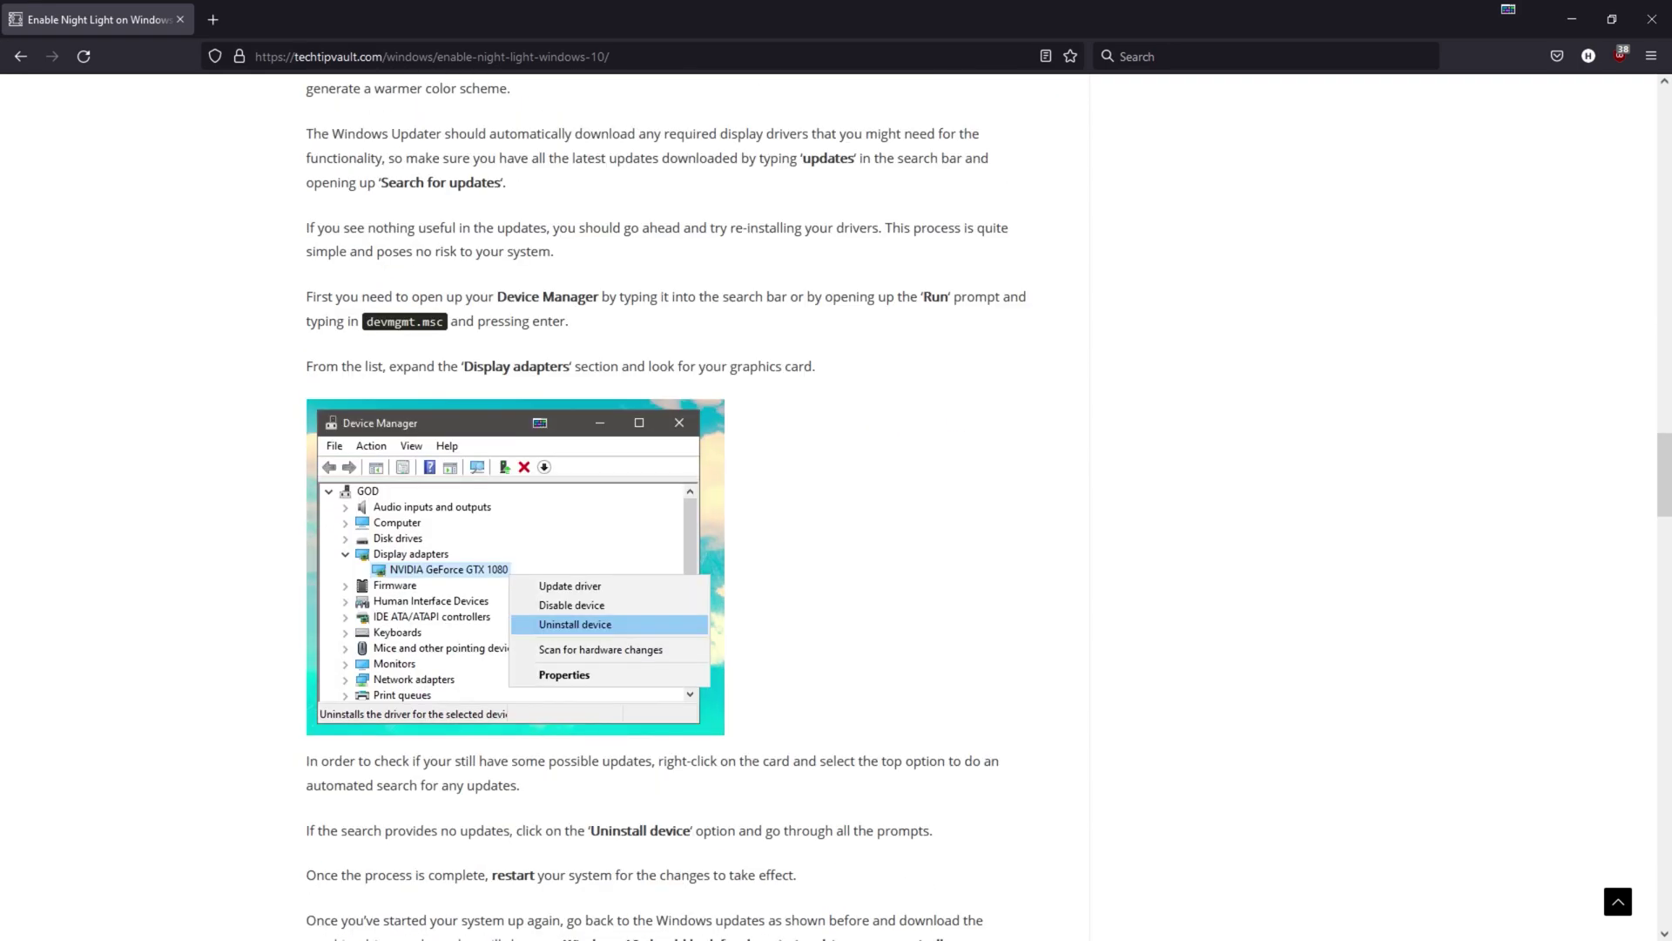
scroll(836, 505, down, 7)
scroll(837, 505, down, 5)
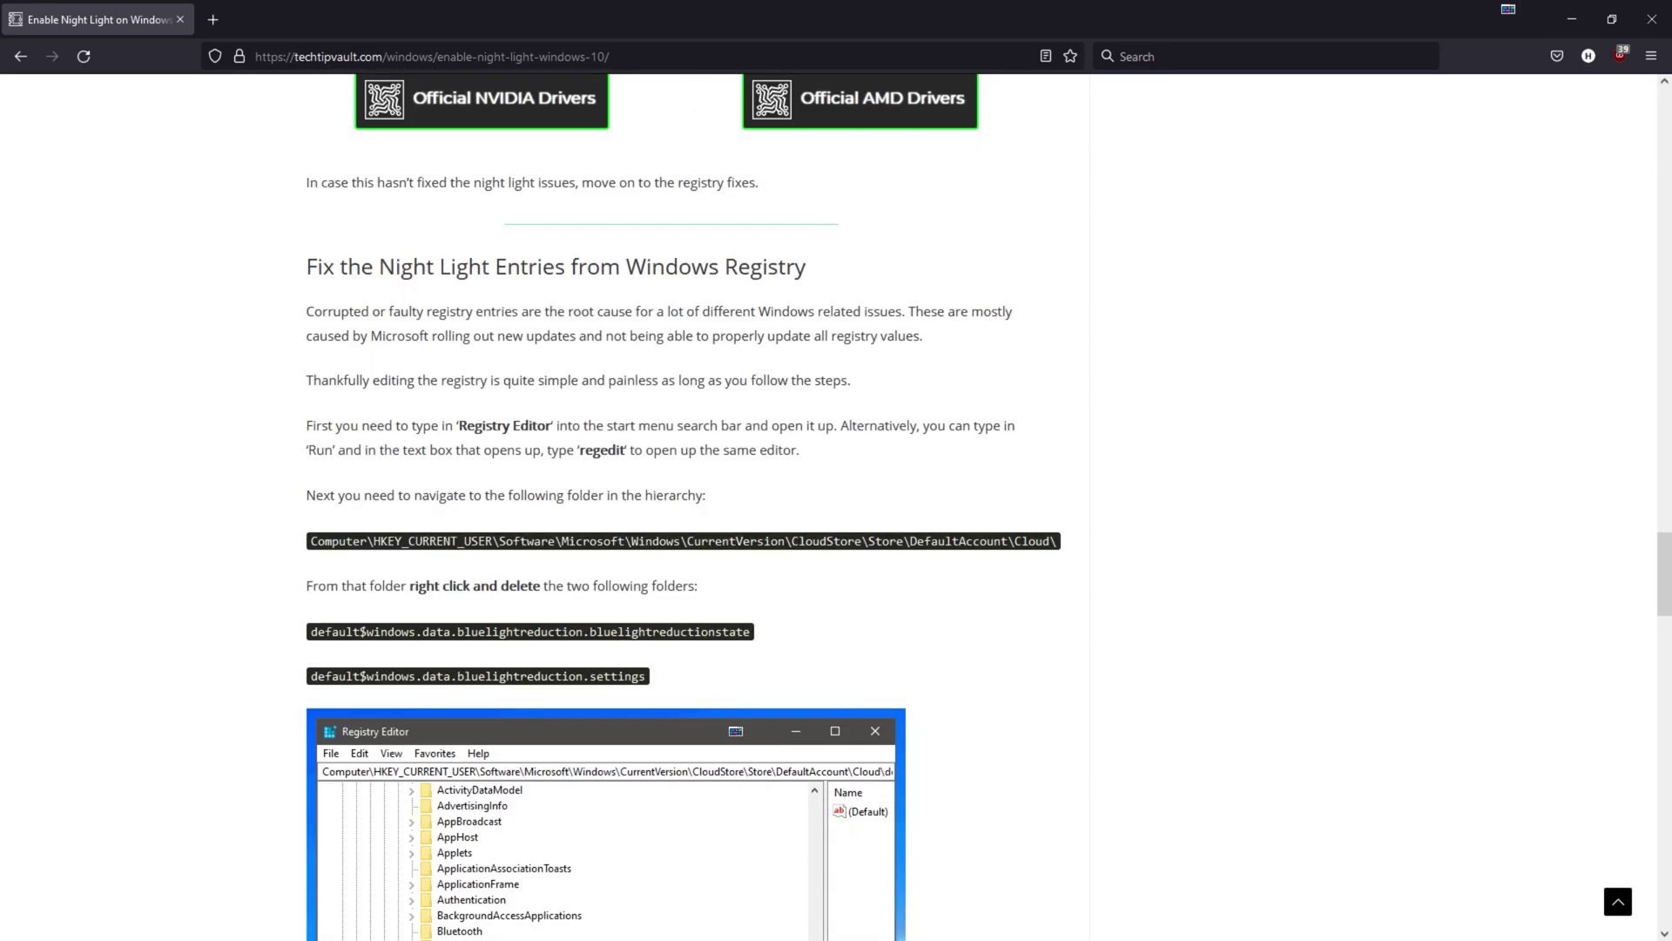
scroll(836, 505, down, 6)
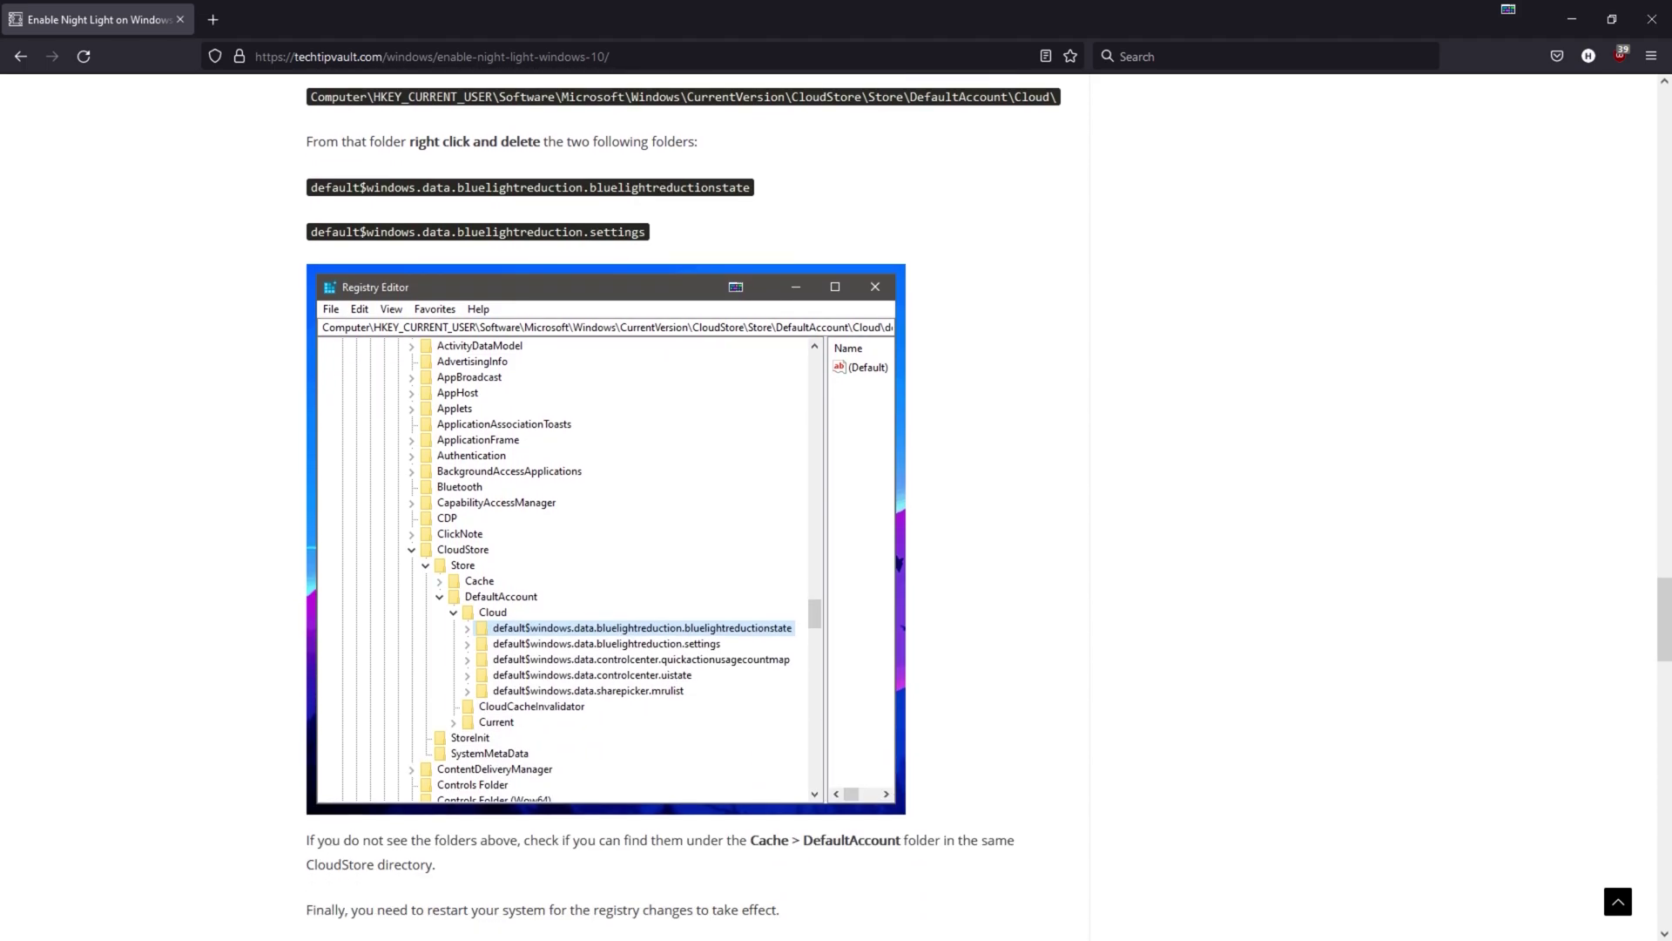
scroll(836, 505, down, 2)
scroll(836, 505, up, 3)
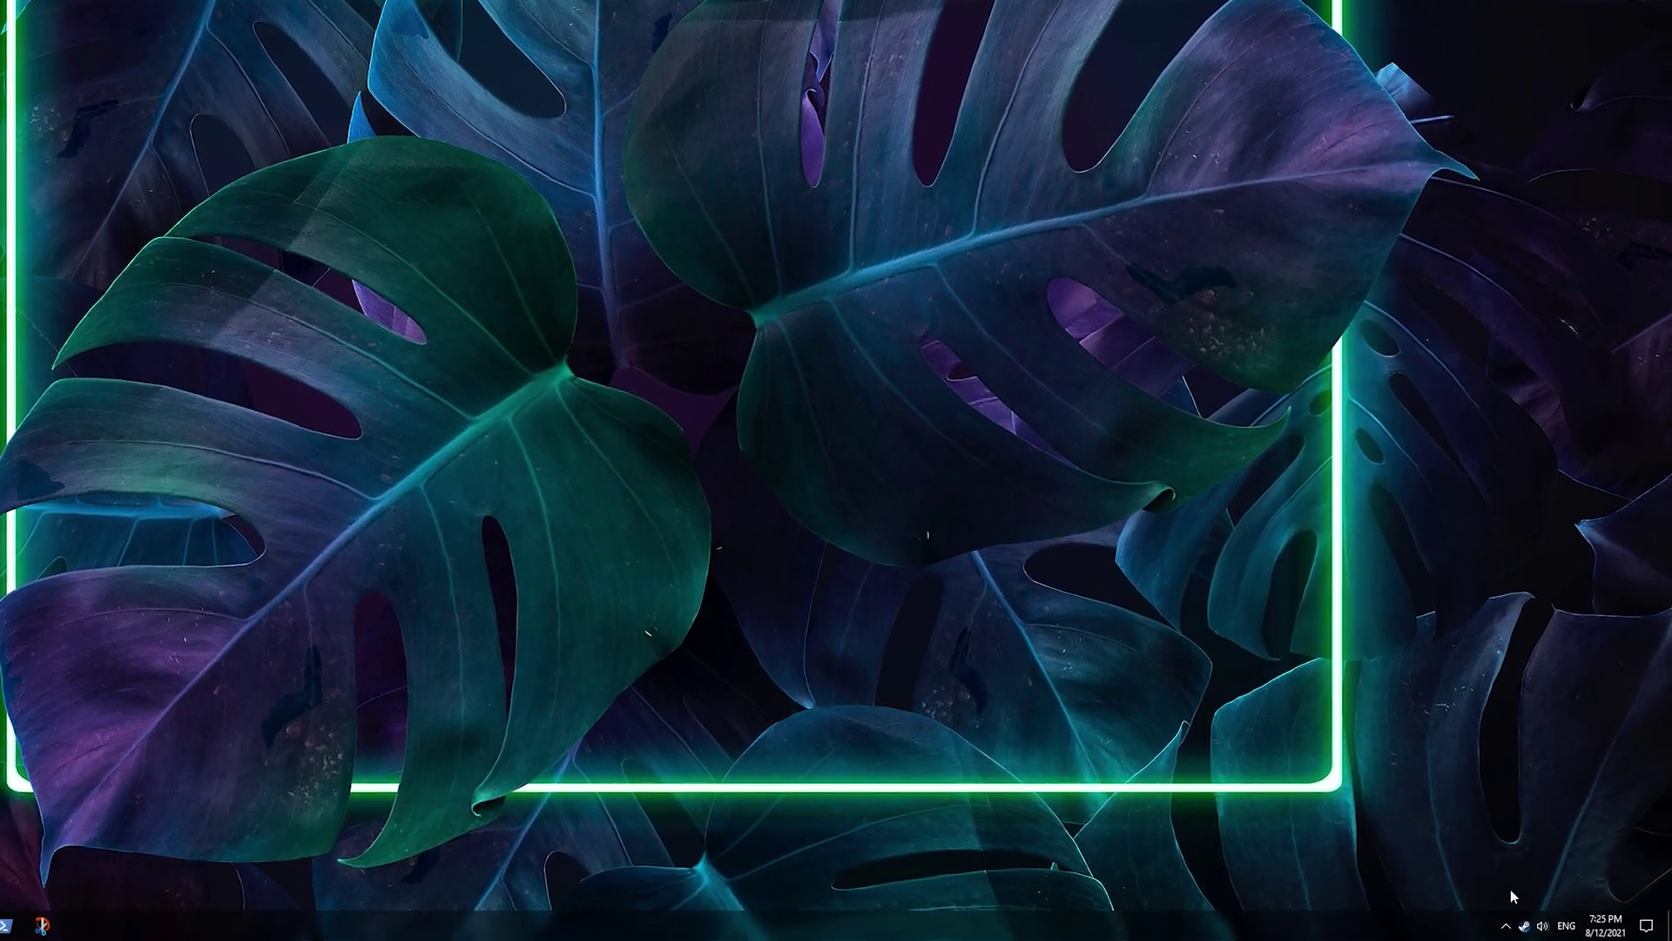
- Open f.lux from the tray icon and raise the earliest wake time from 7:00 AM to 10:00 AM
click(1505, 925)
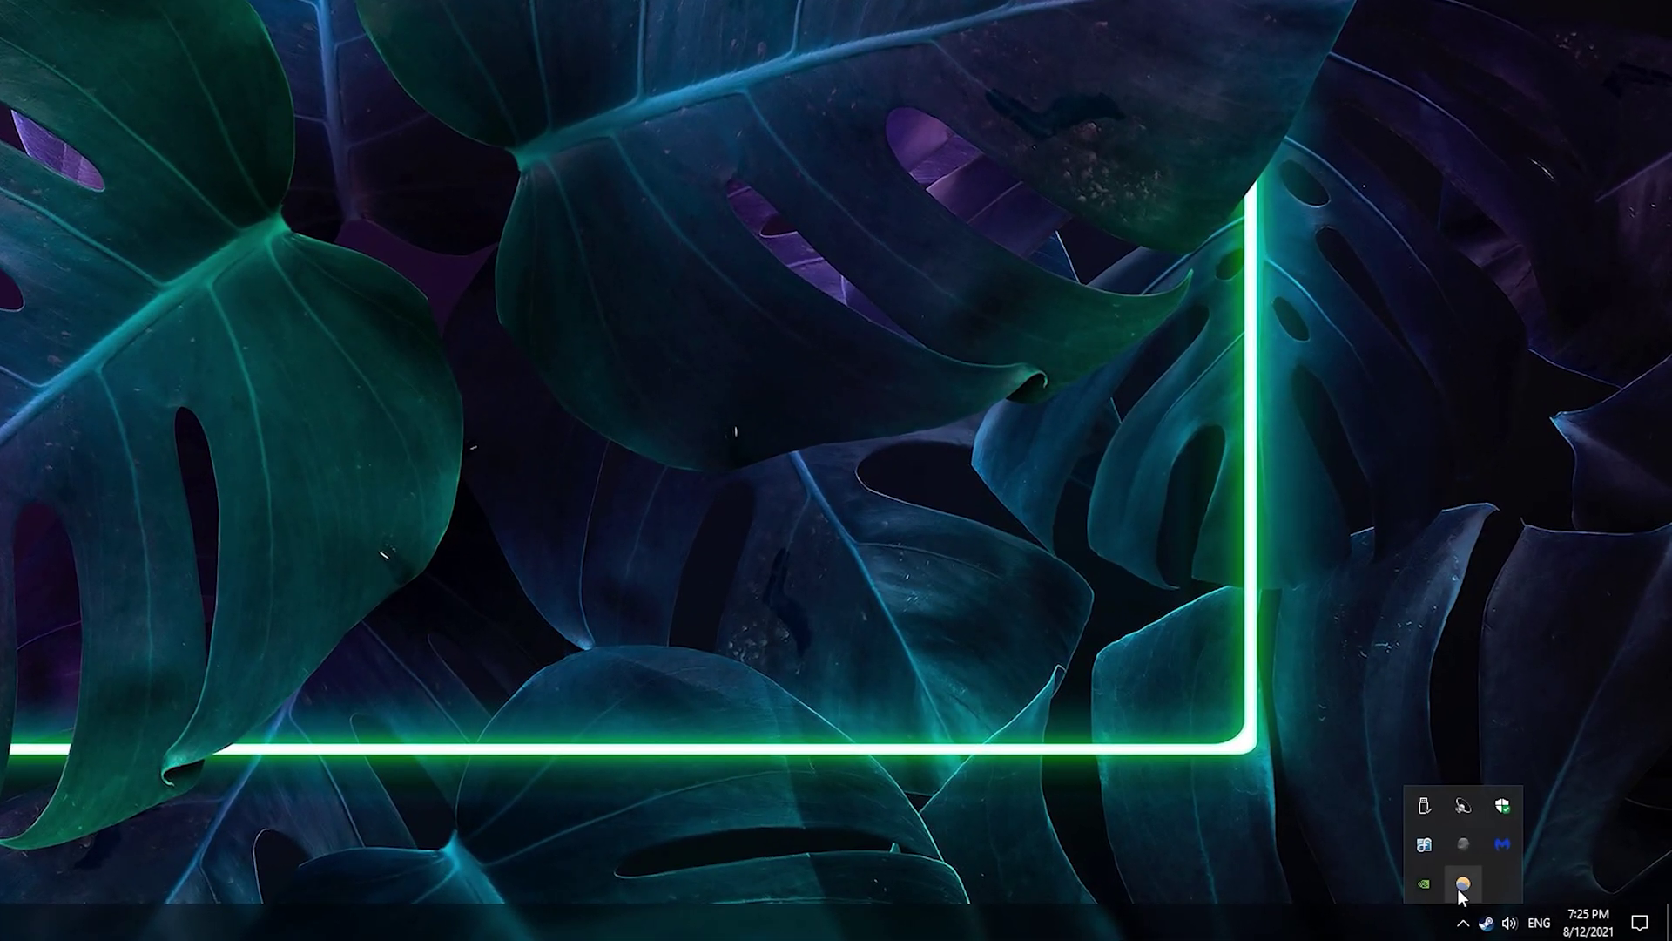
right_click(1505, 897)
click(1322, 728)
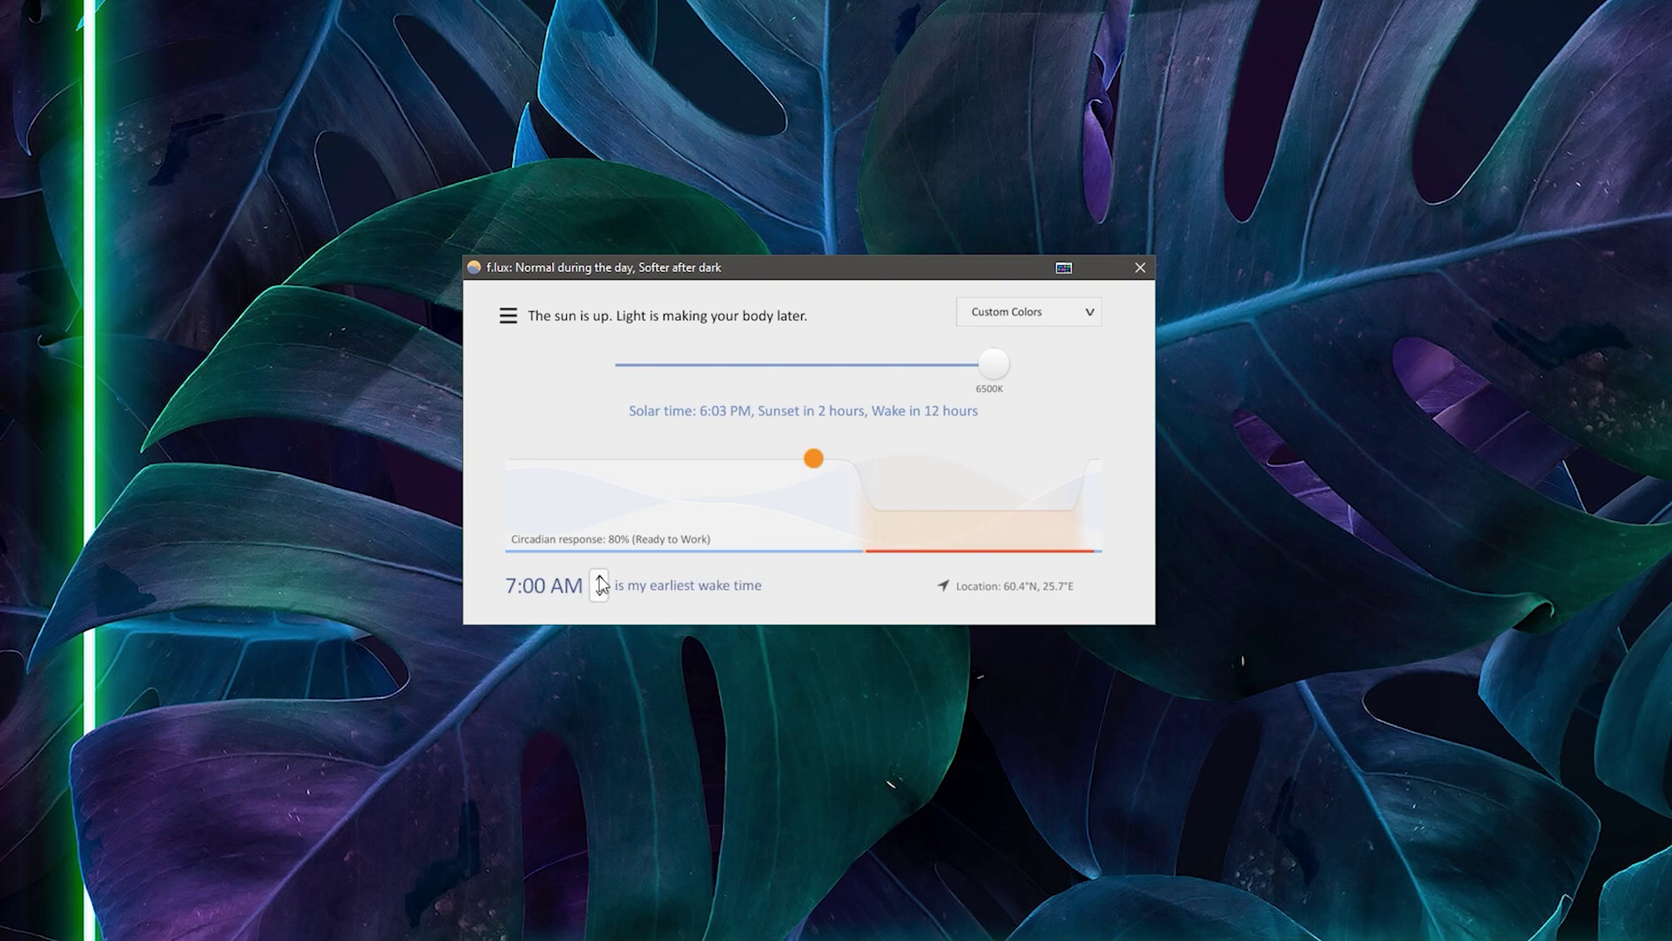
scroll(600, 585, up, 8)
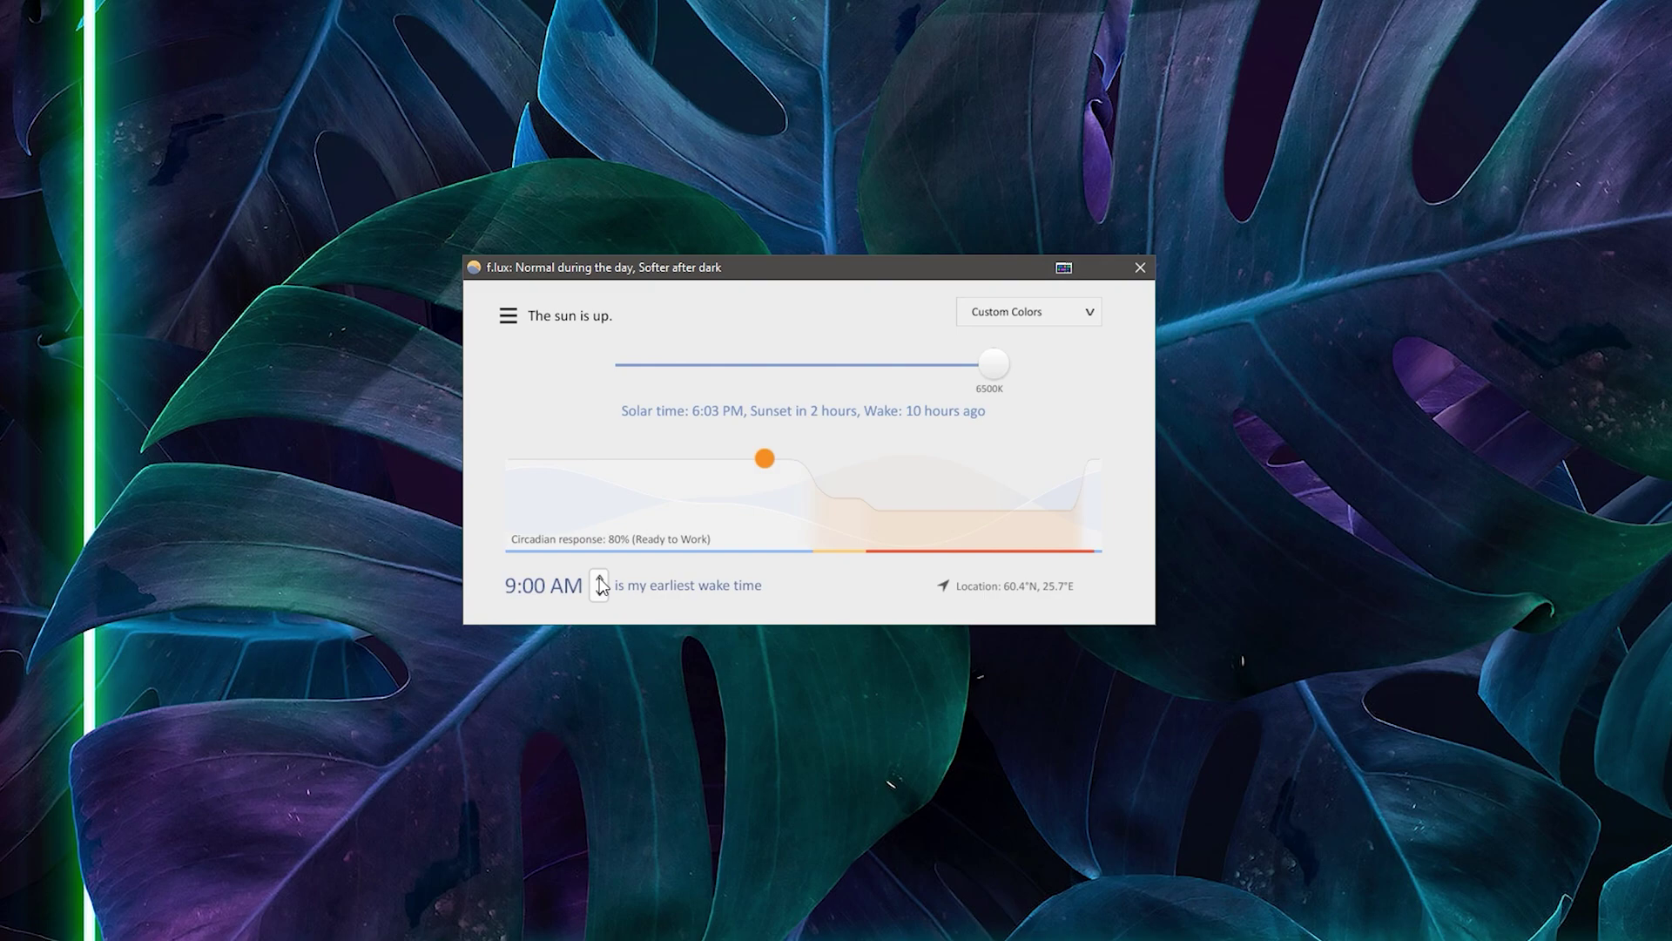
scroll(600, 585, up, 4)
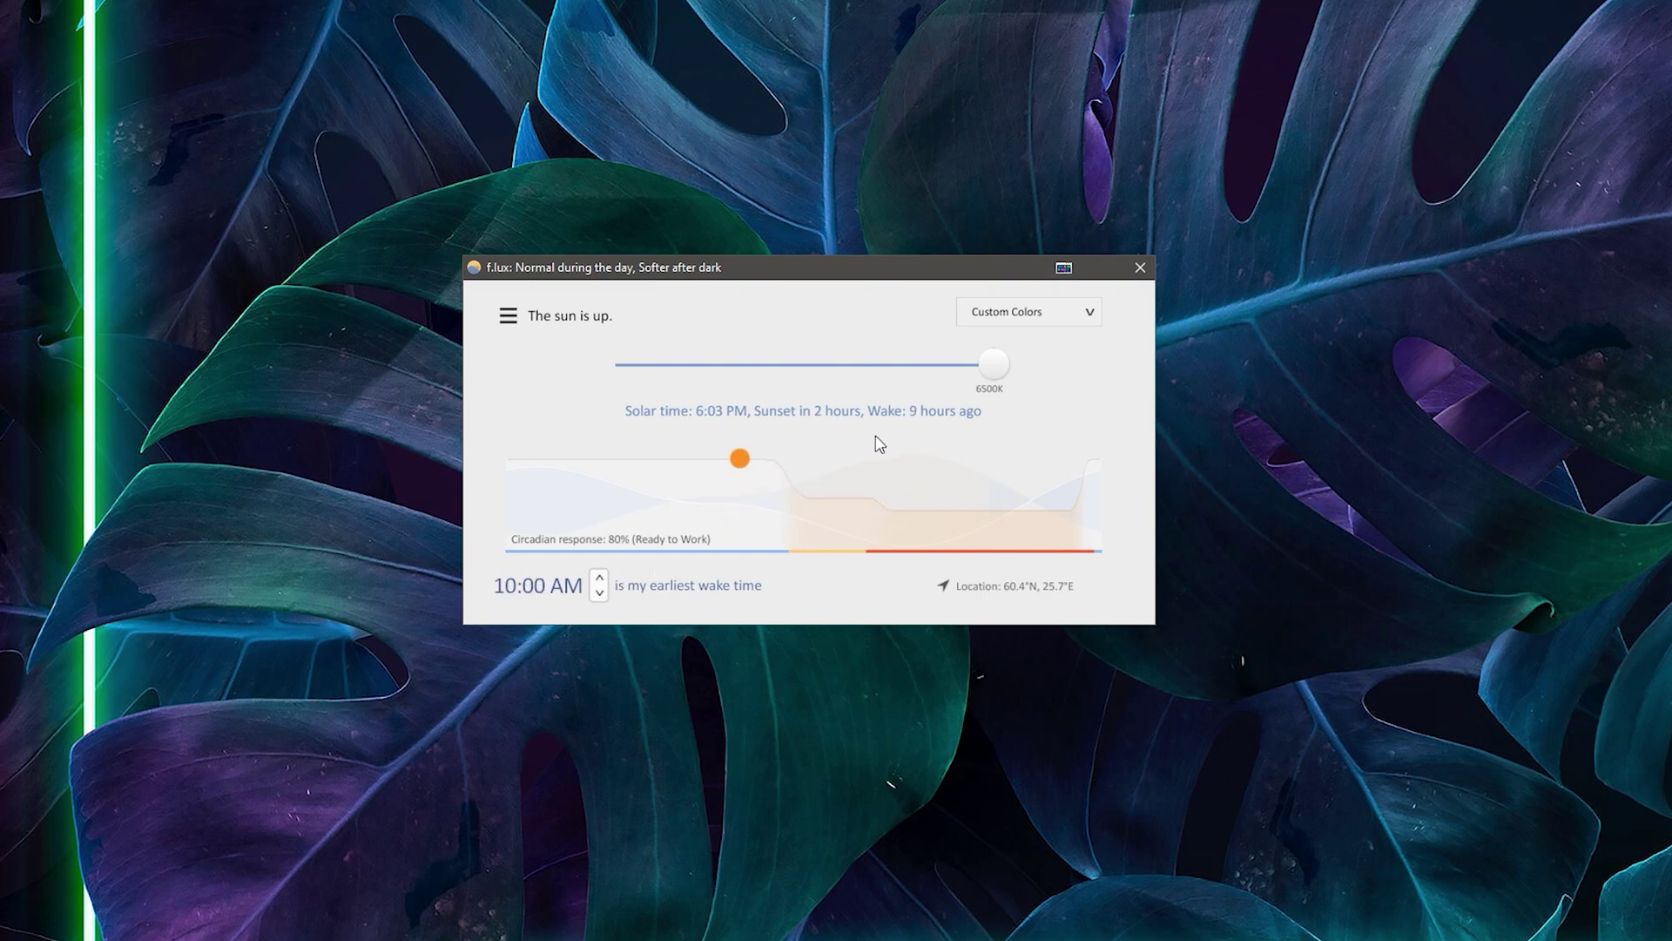
- Warm the daytime colour to about 4050K, then switch the current colour to 1900K Candle
mouse_move(755, 521)
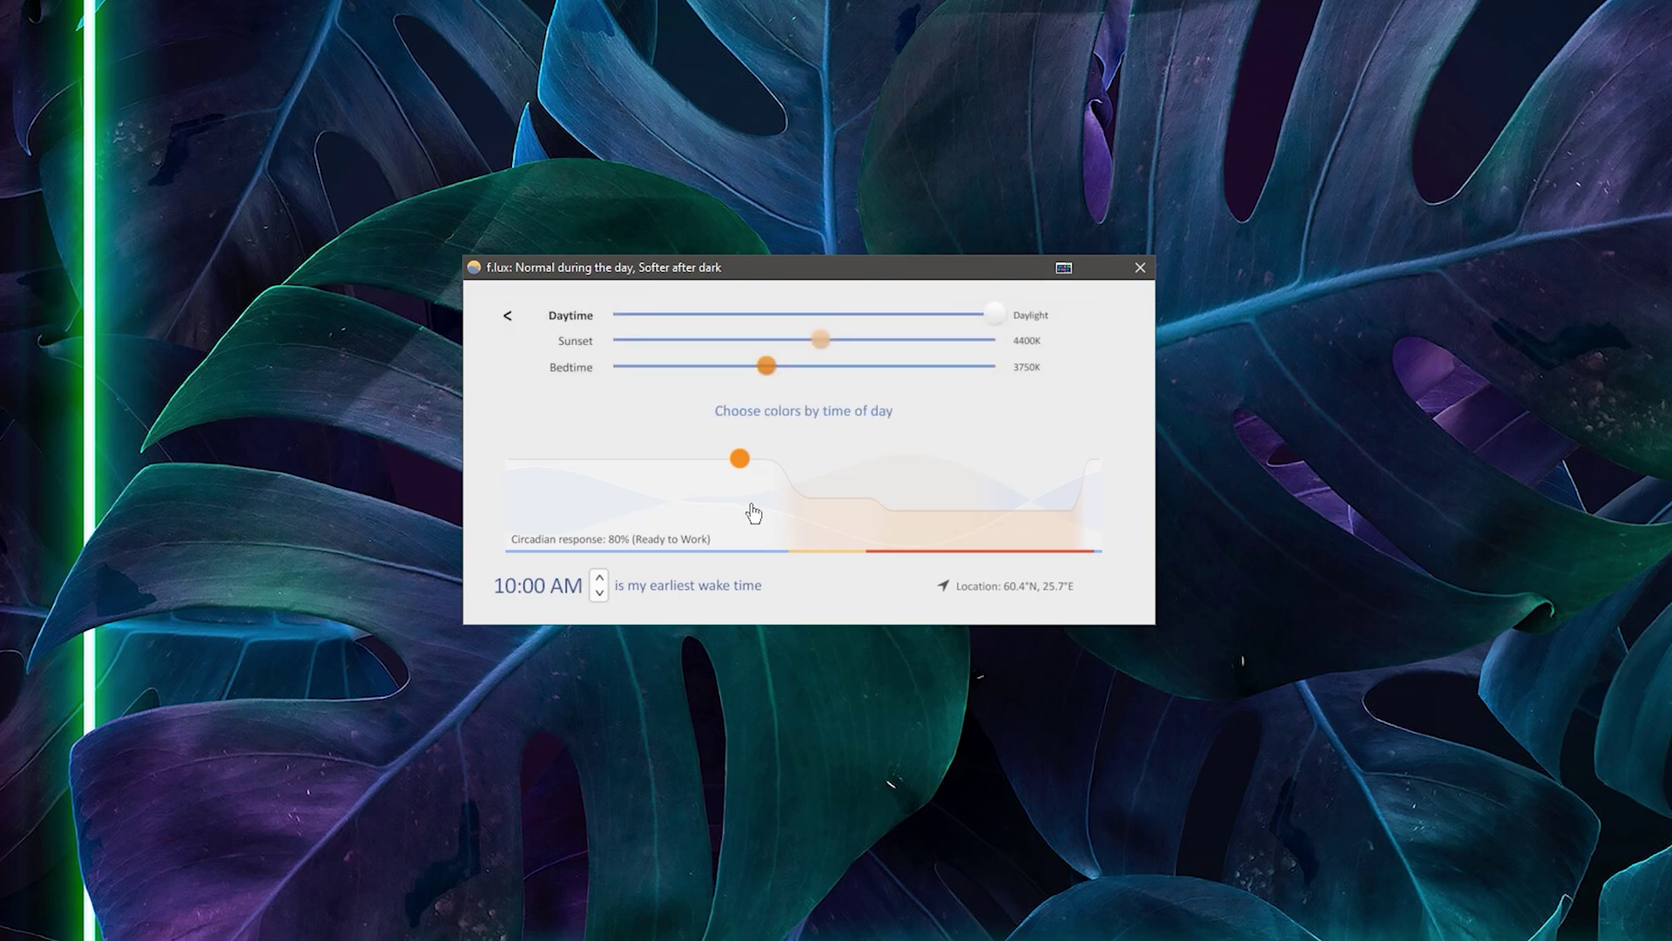
mouse_move(852, 527)
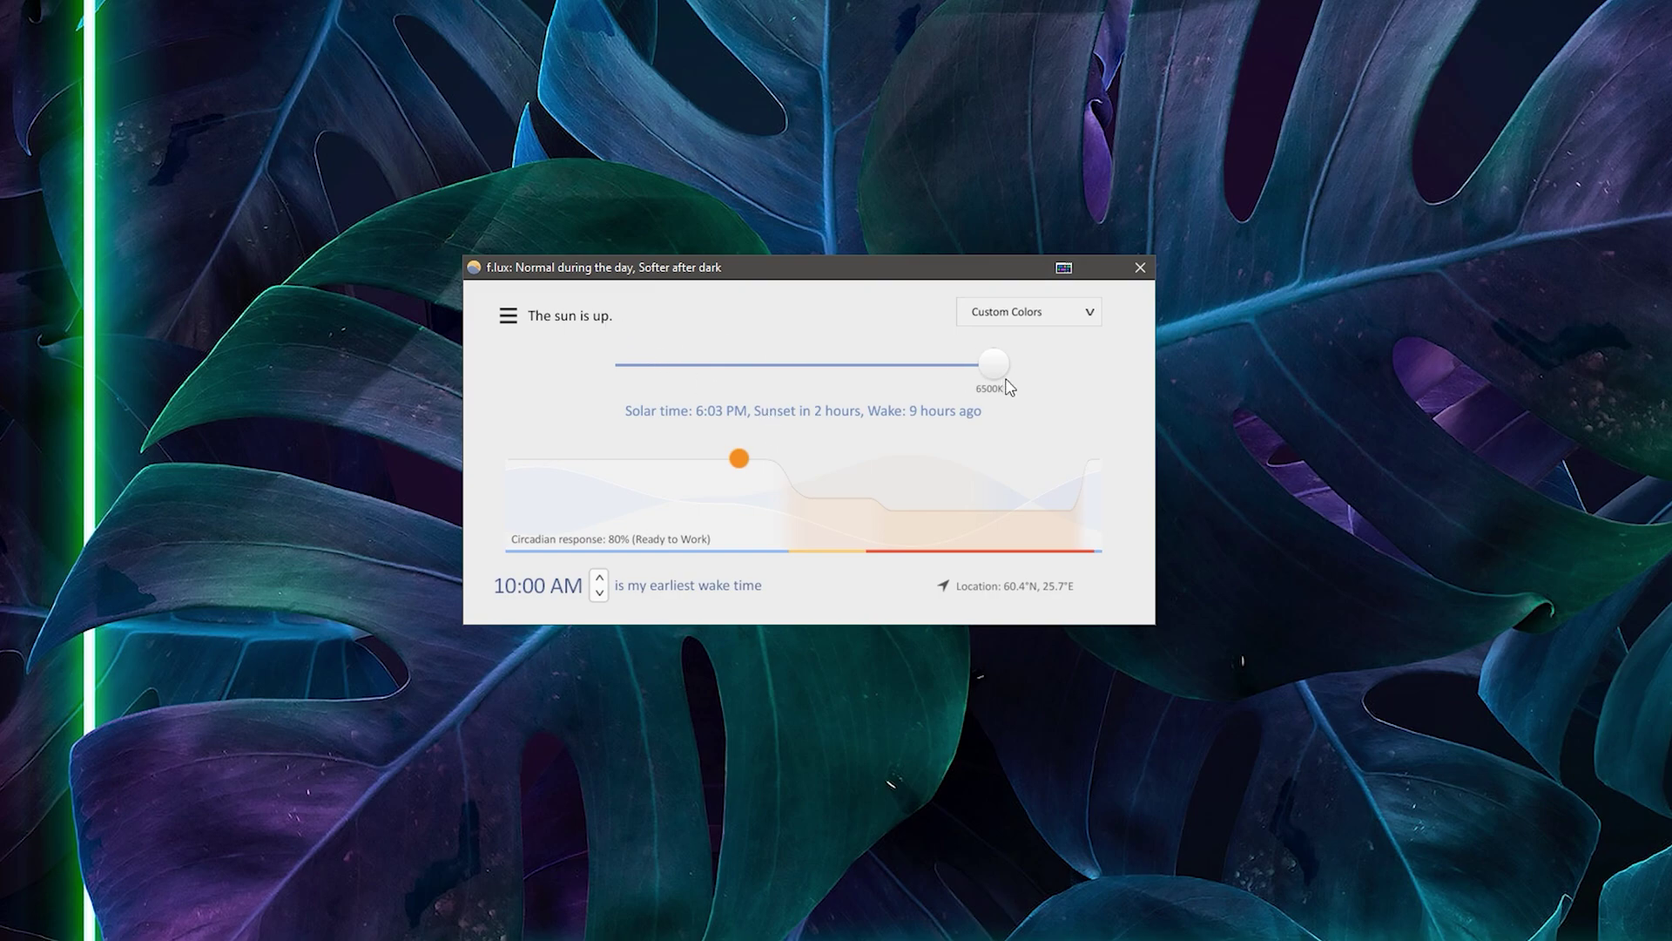
drag(994, 364, 1054, 372)
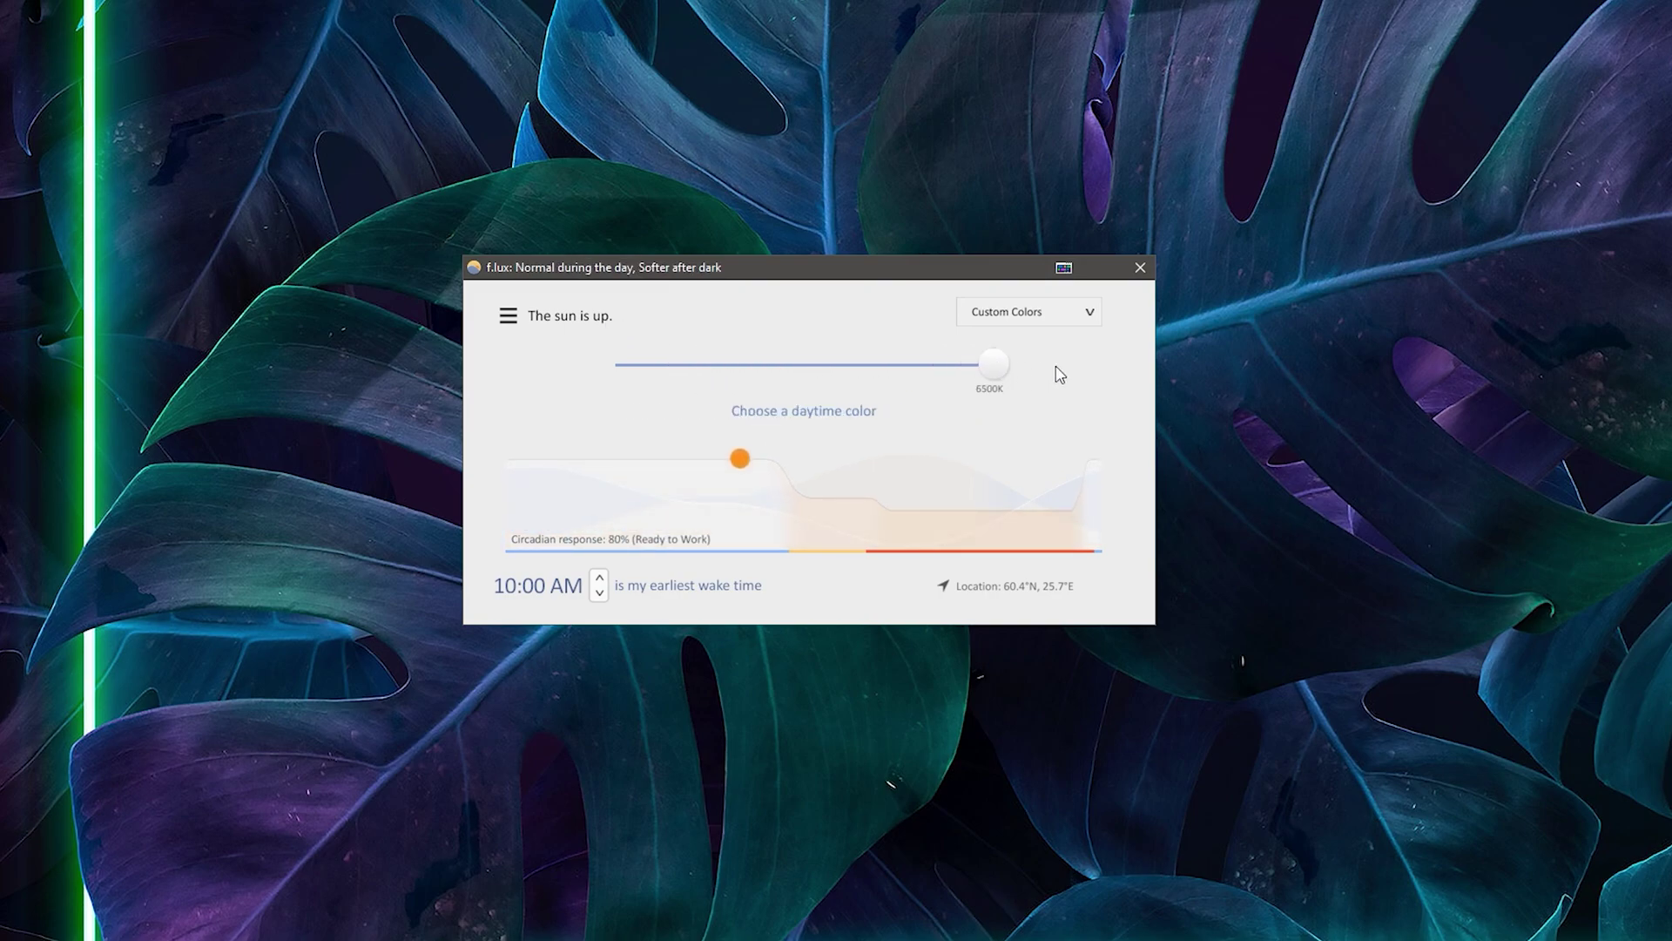
click(513, 318)
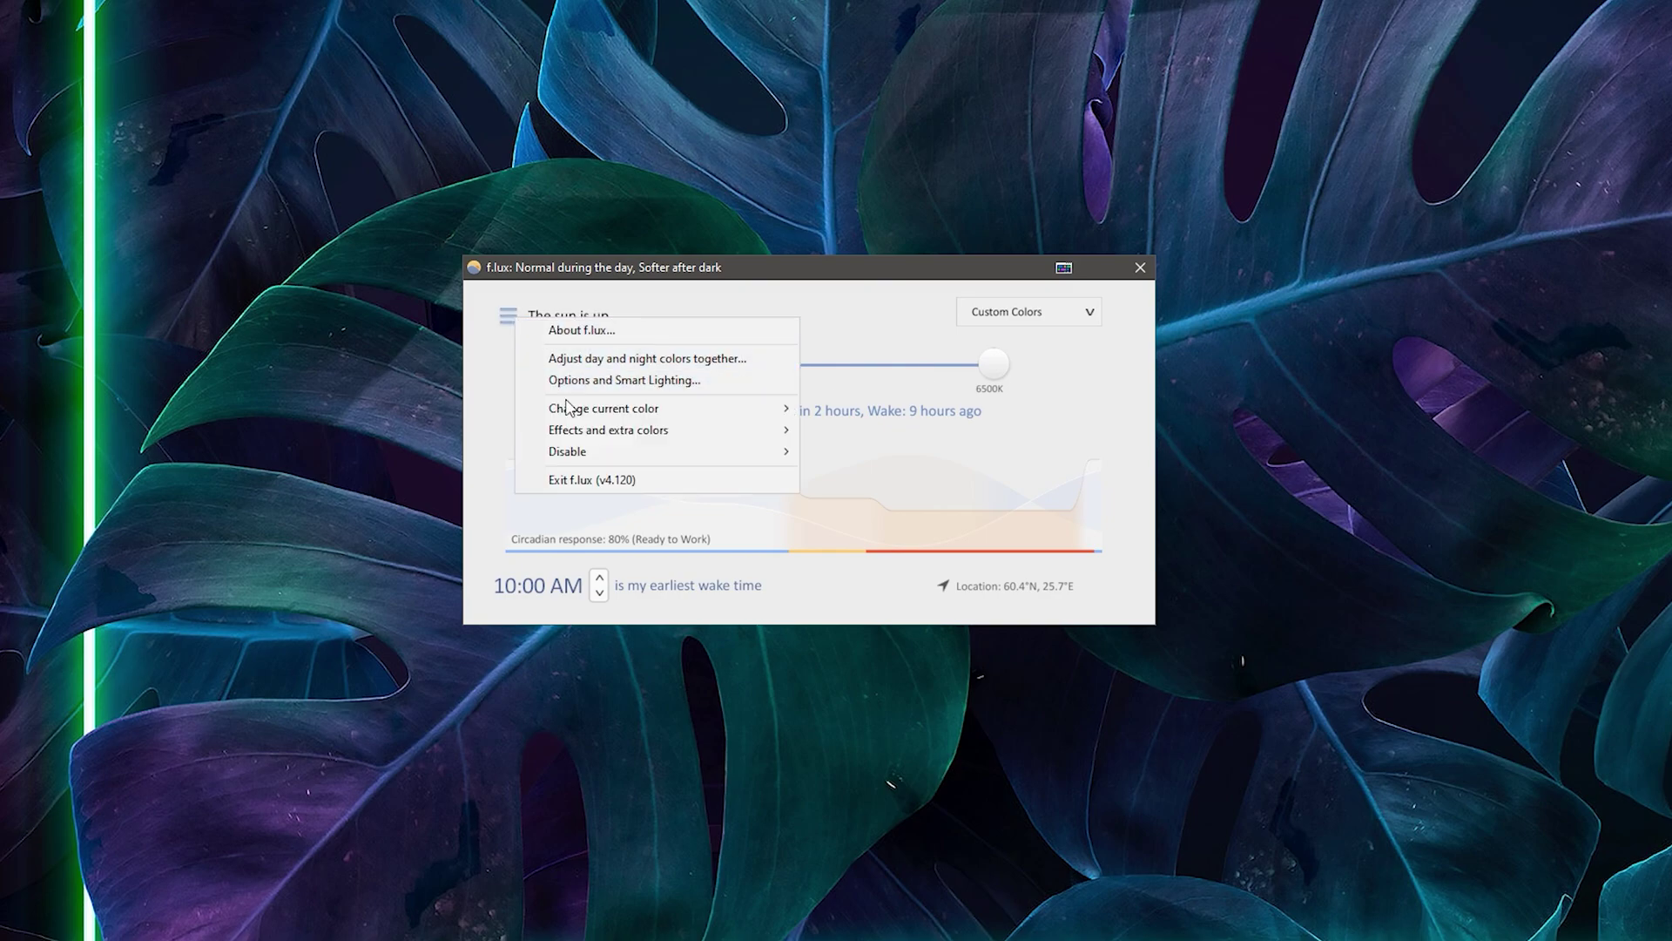
mouse_move(586, 411)
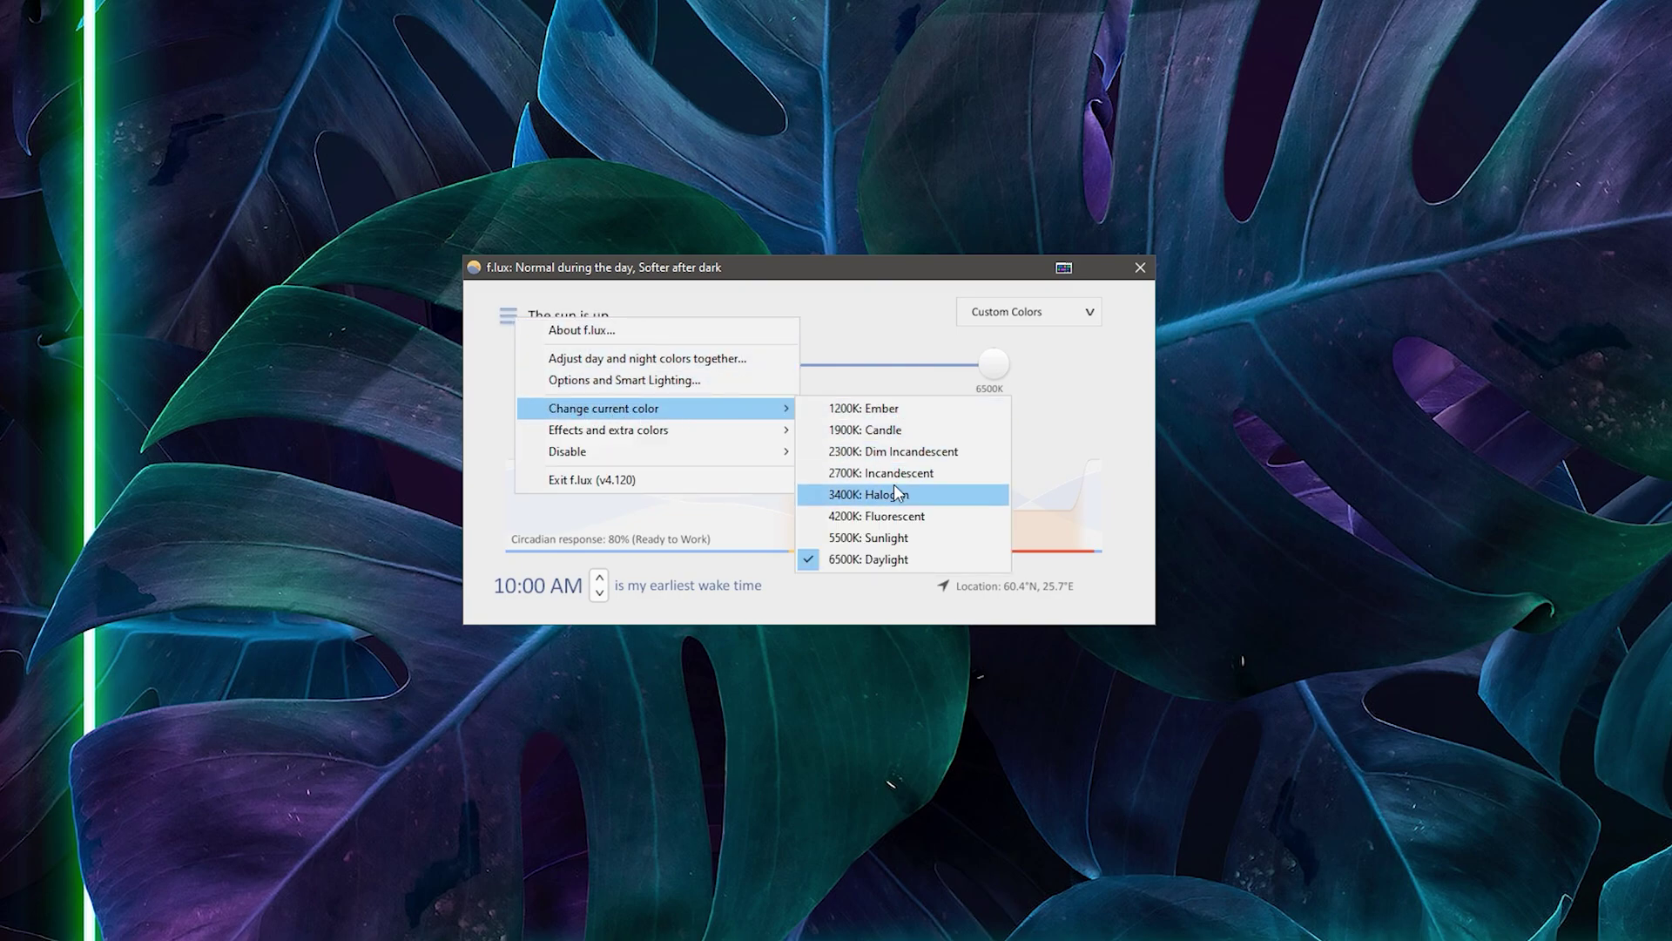
click(864, 432)
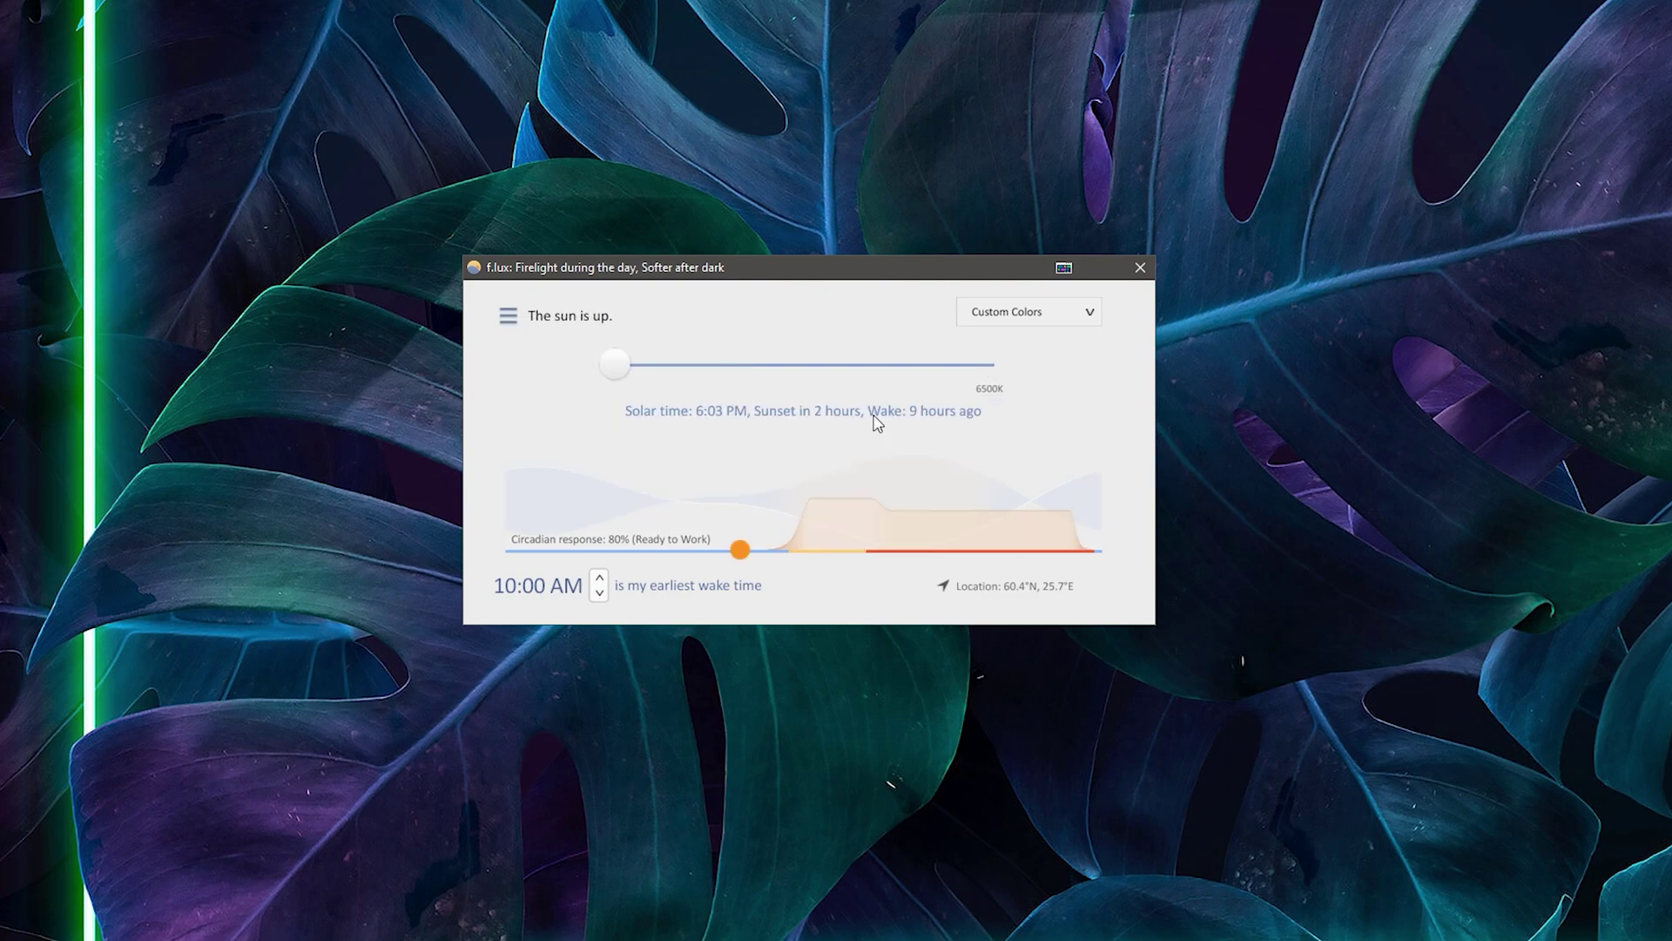
- Set f.lux's current colour back to 6500K Daylight
click(507, 317)
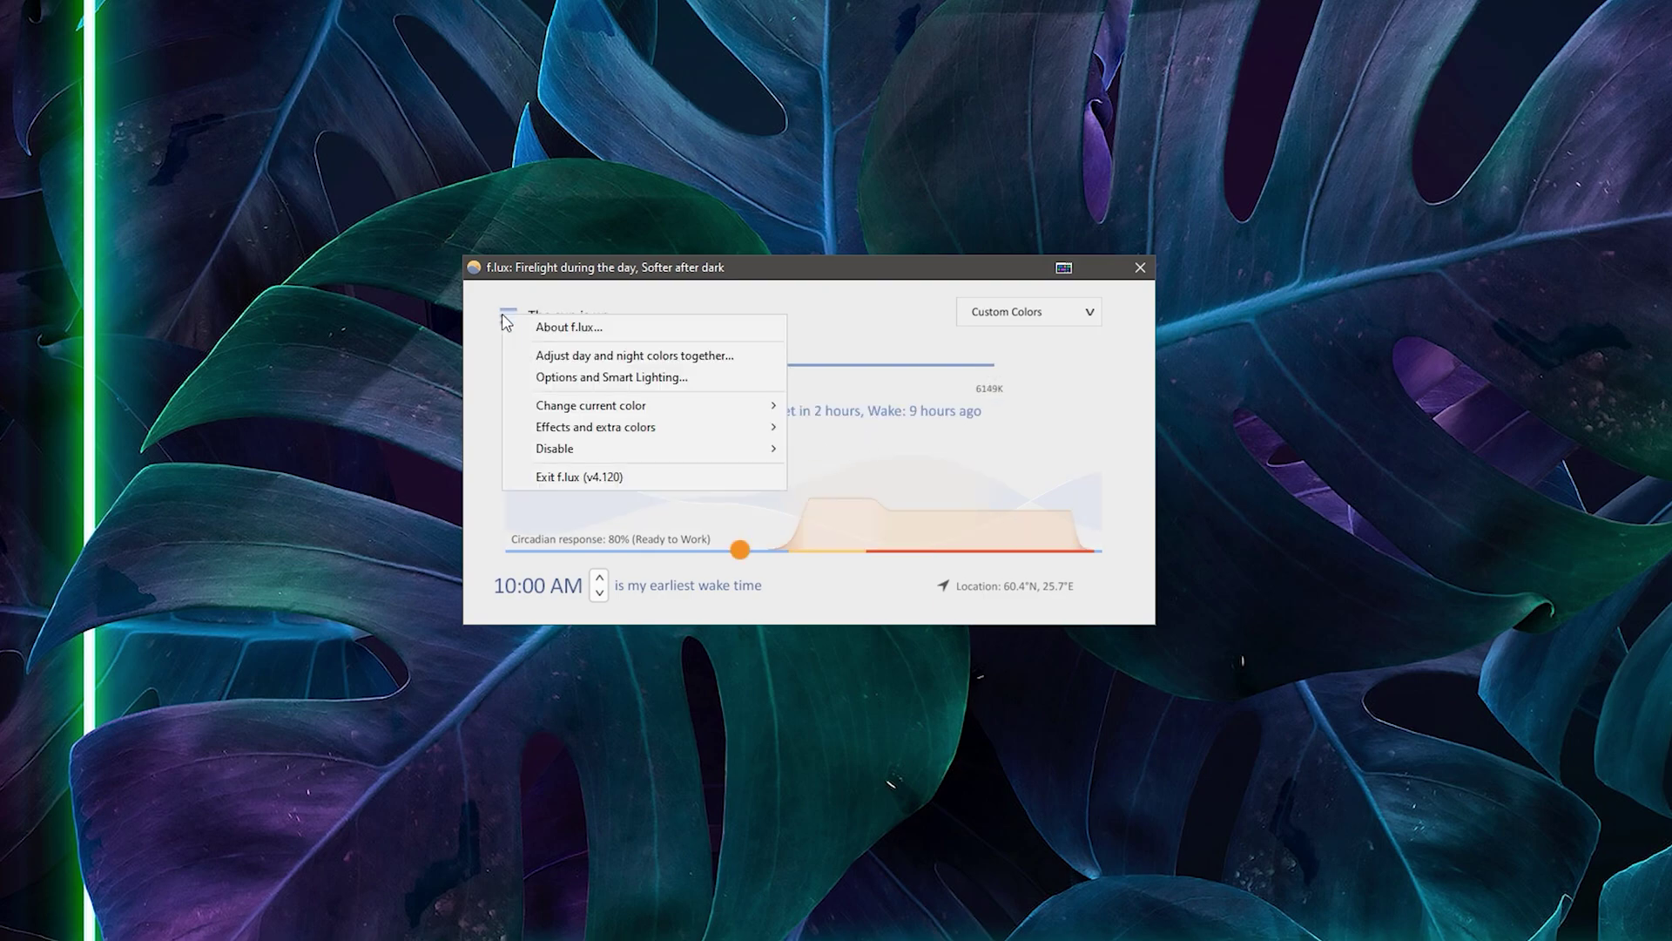
mouse_move(606, 411)
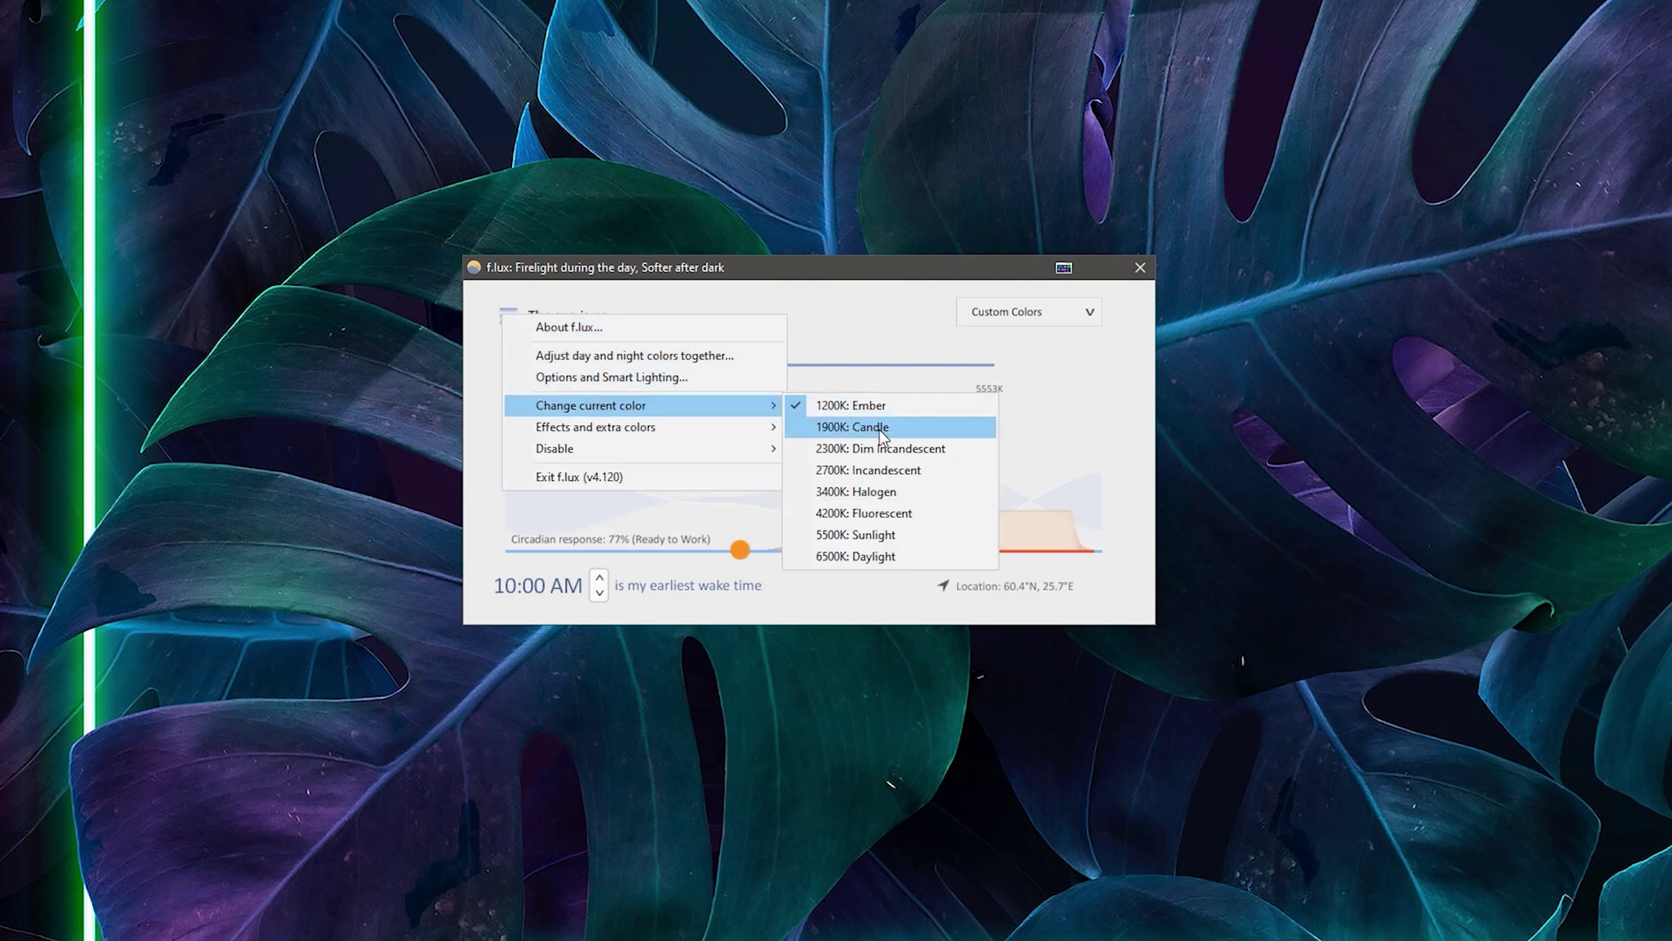
click(878, 555)
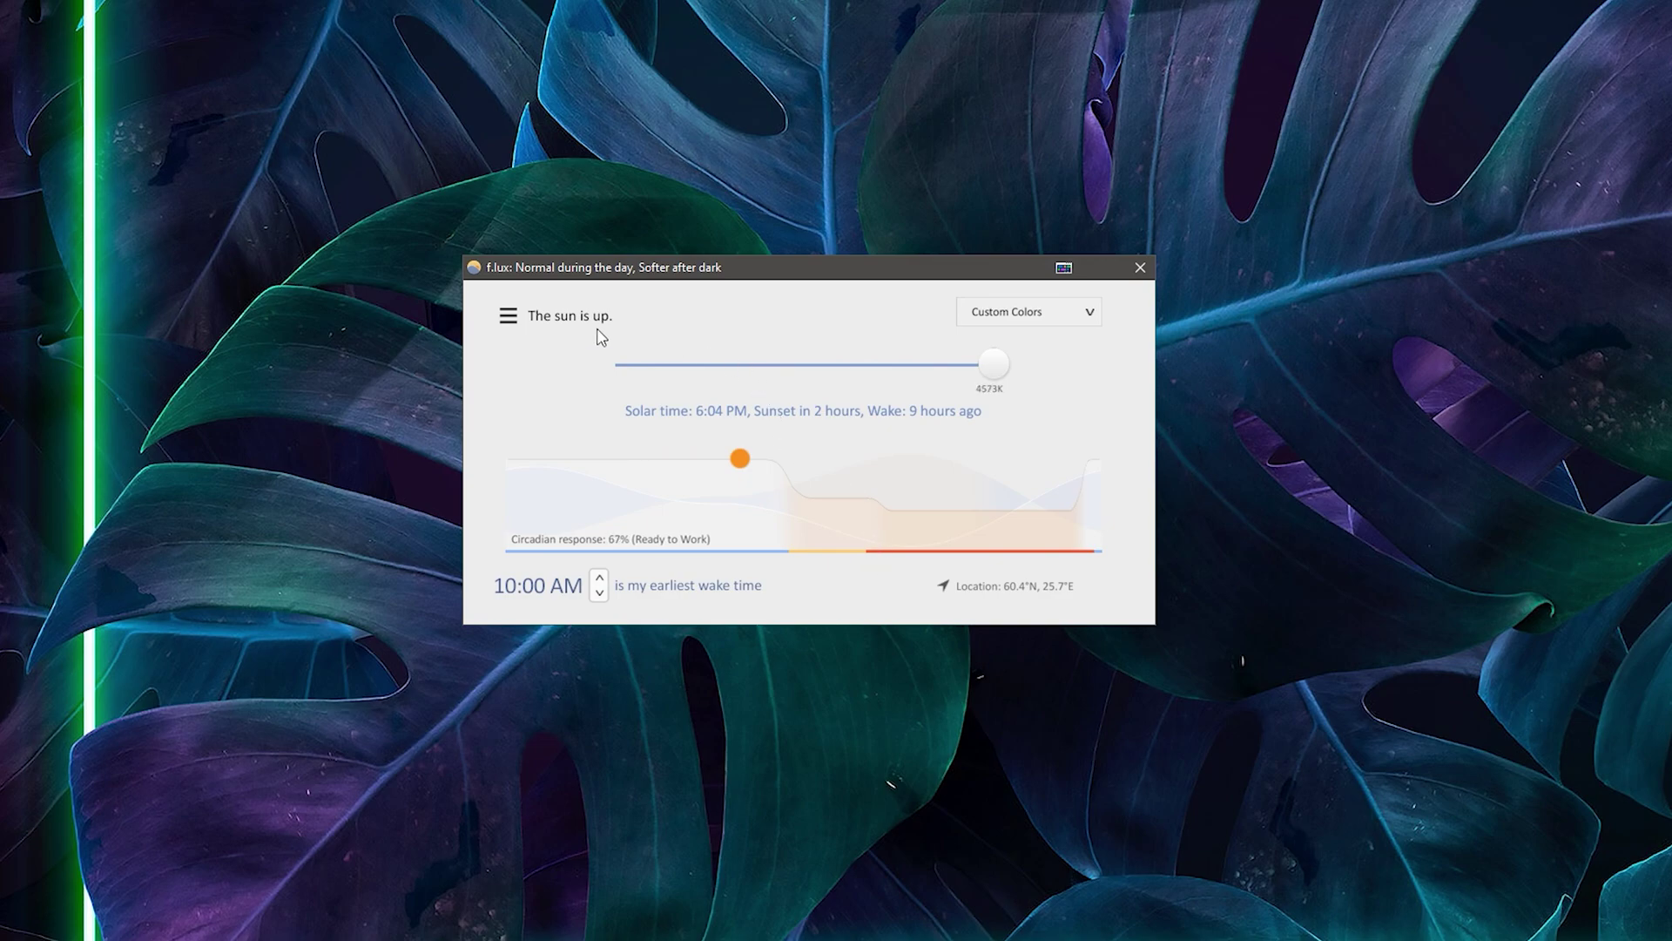
click(508, 315)
mouse_move(598, 400)
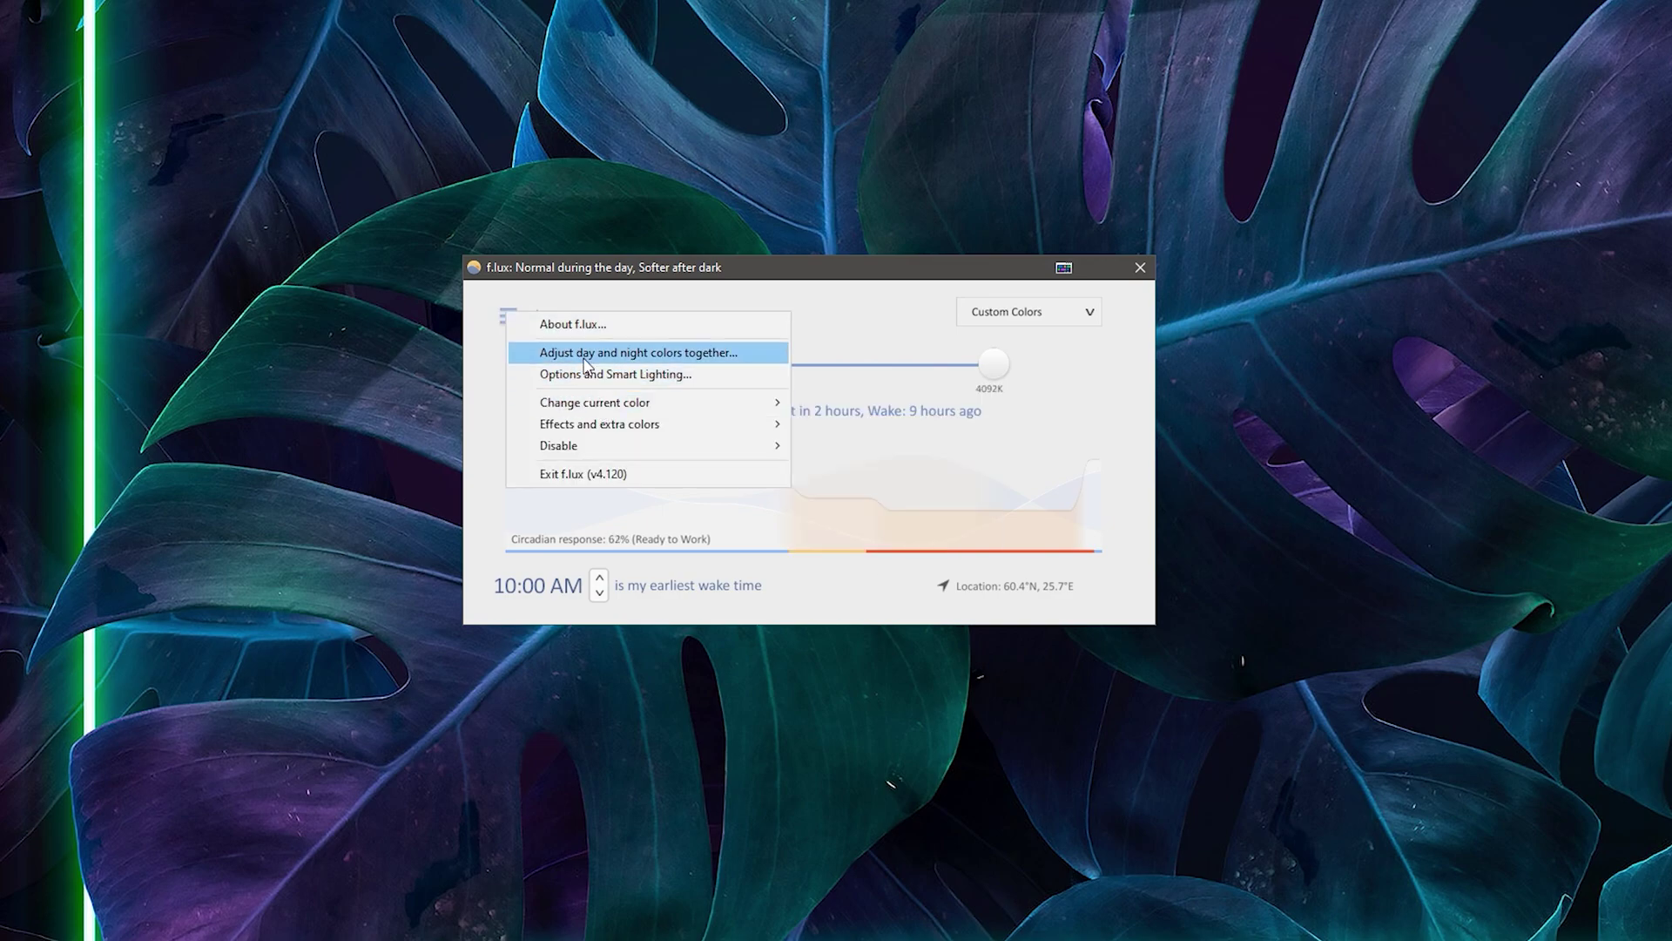
click(602, 375)
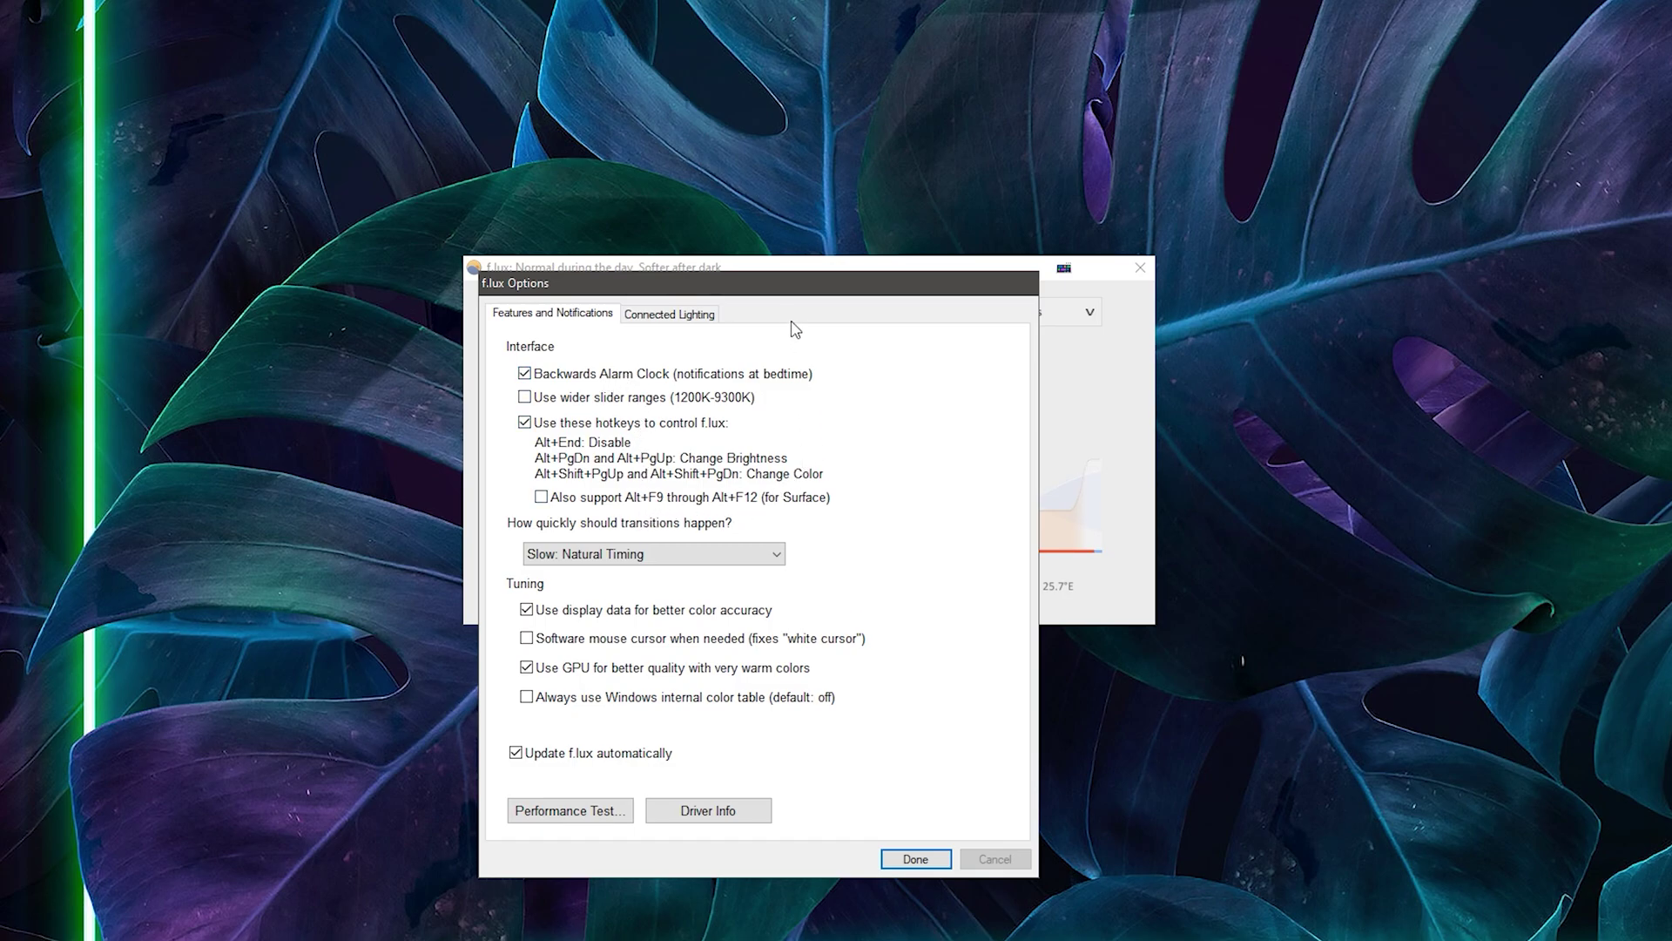
drag(807, 280, 882, 265)
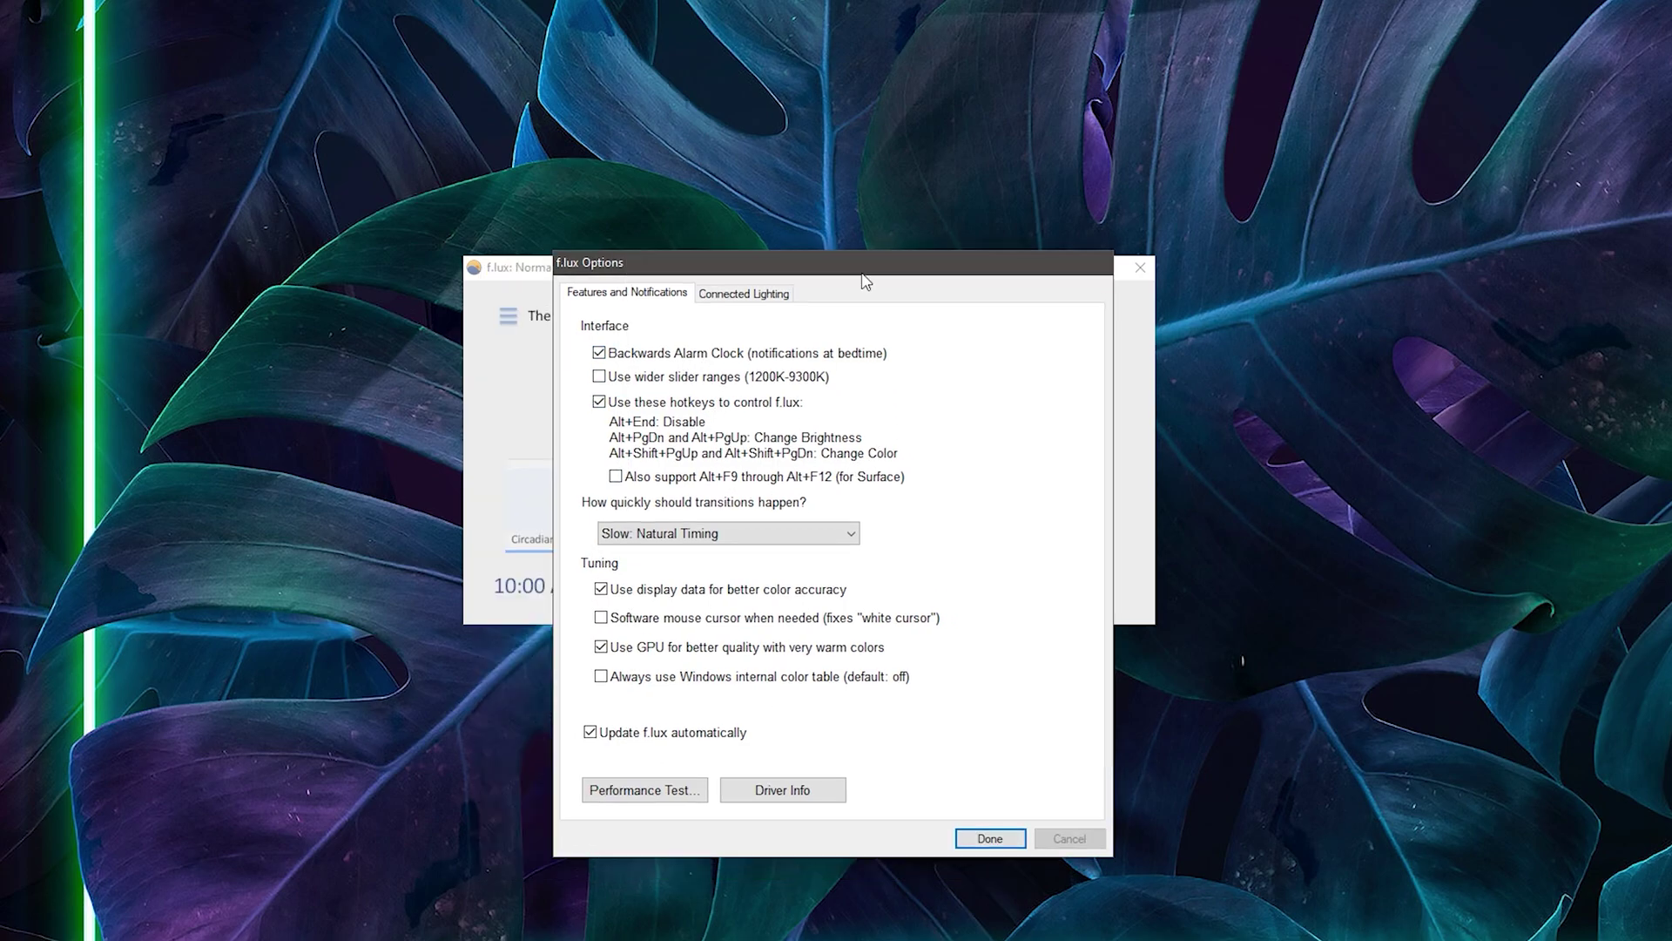
click(764, 300)
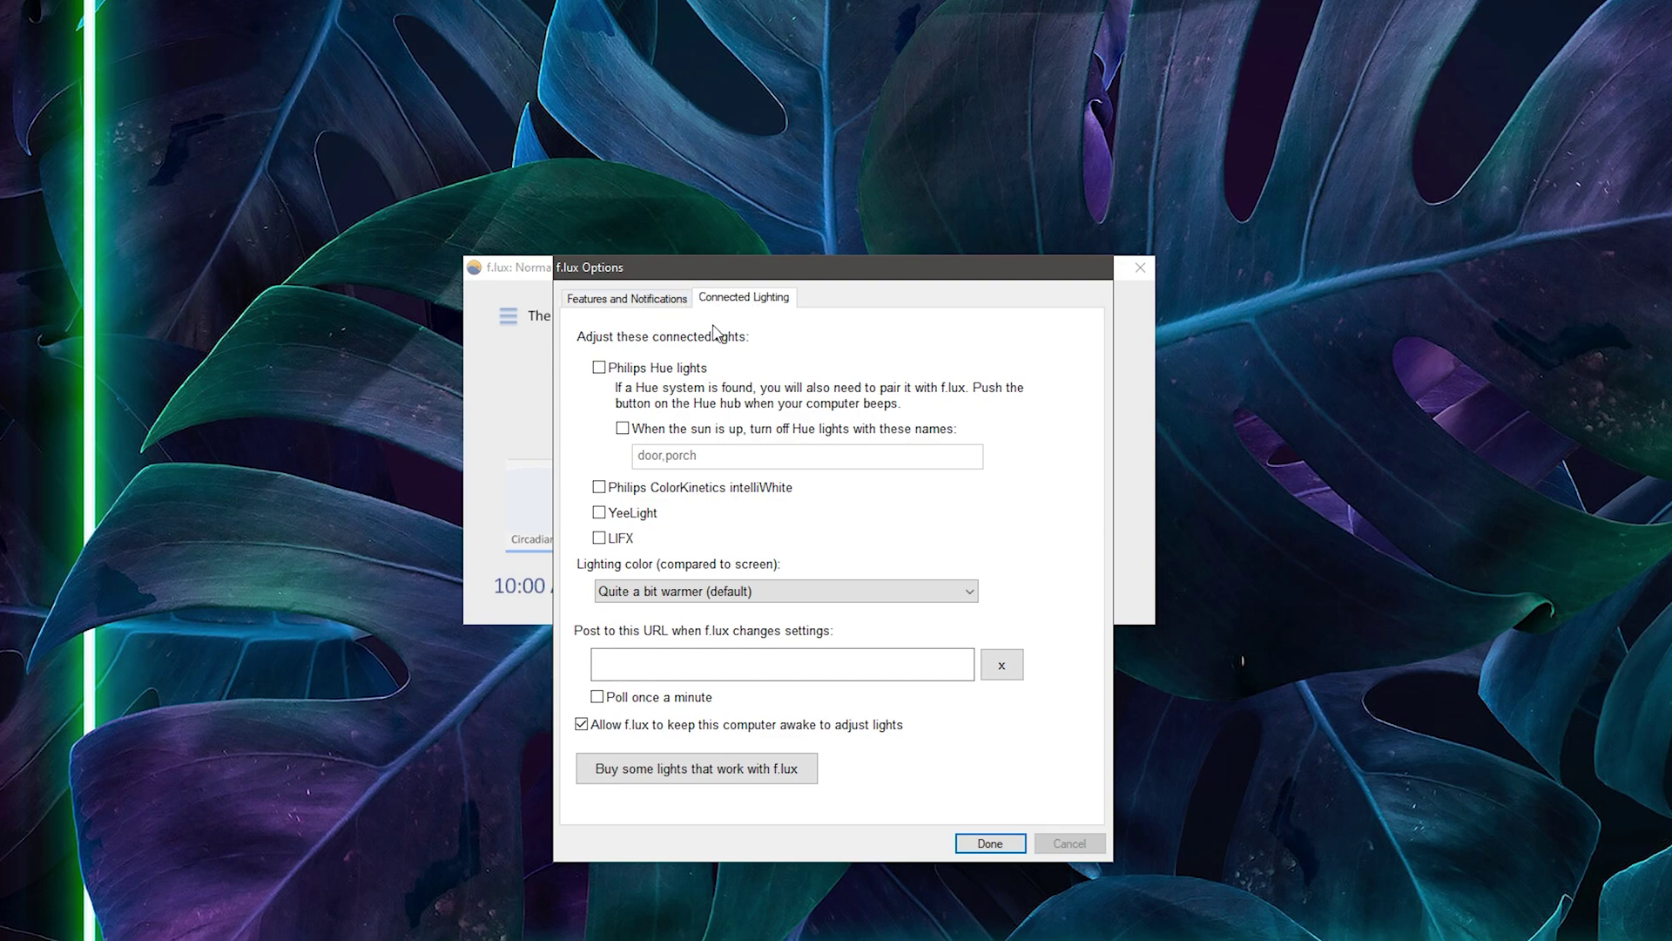
click(655, 301)
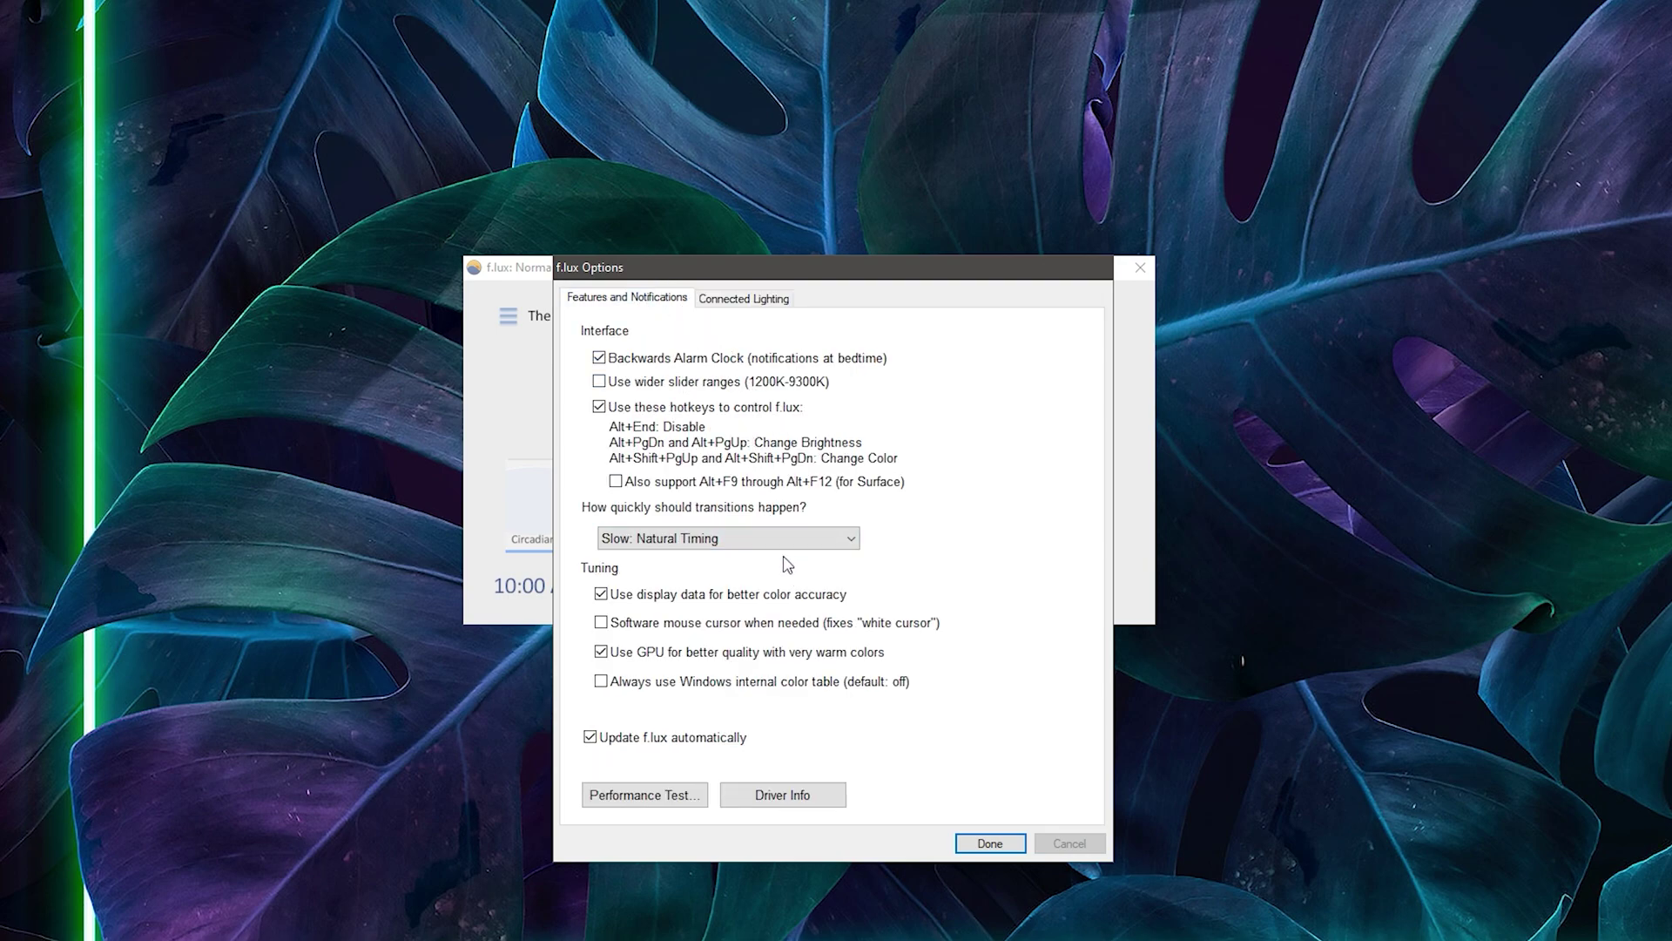
- Close Options, apply 6500K Daylight as the current colour, and dismiss the Custom Colors preset list
click(990, 843)
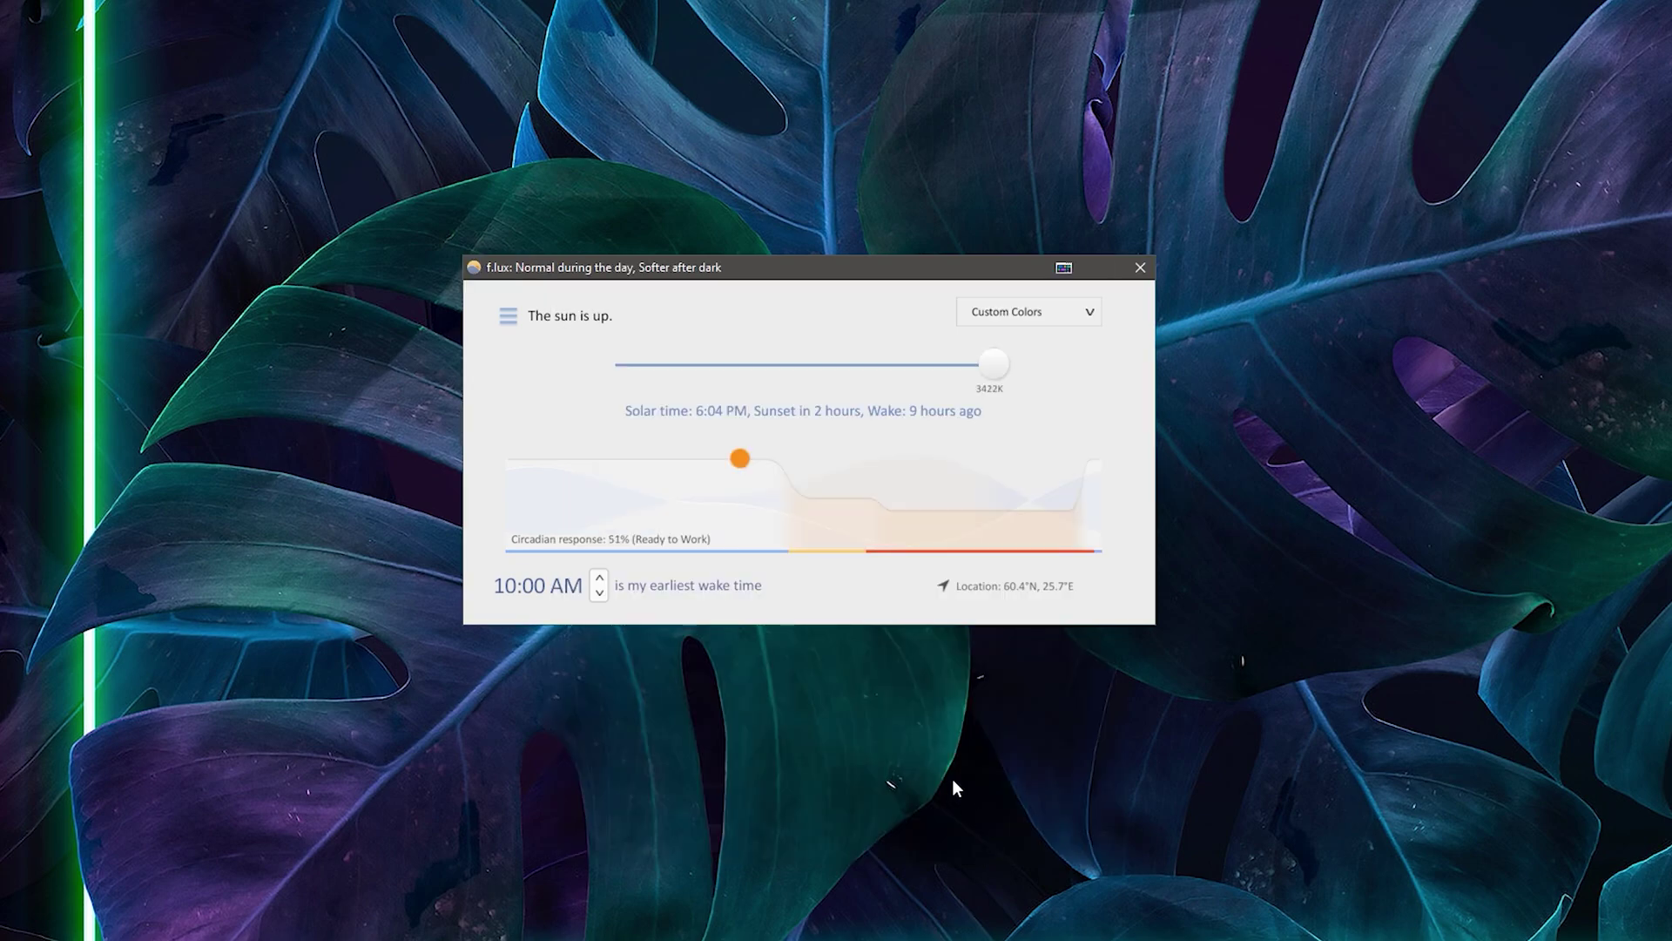
click(509, 317)
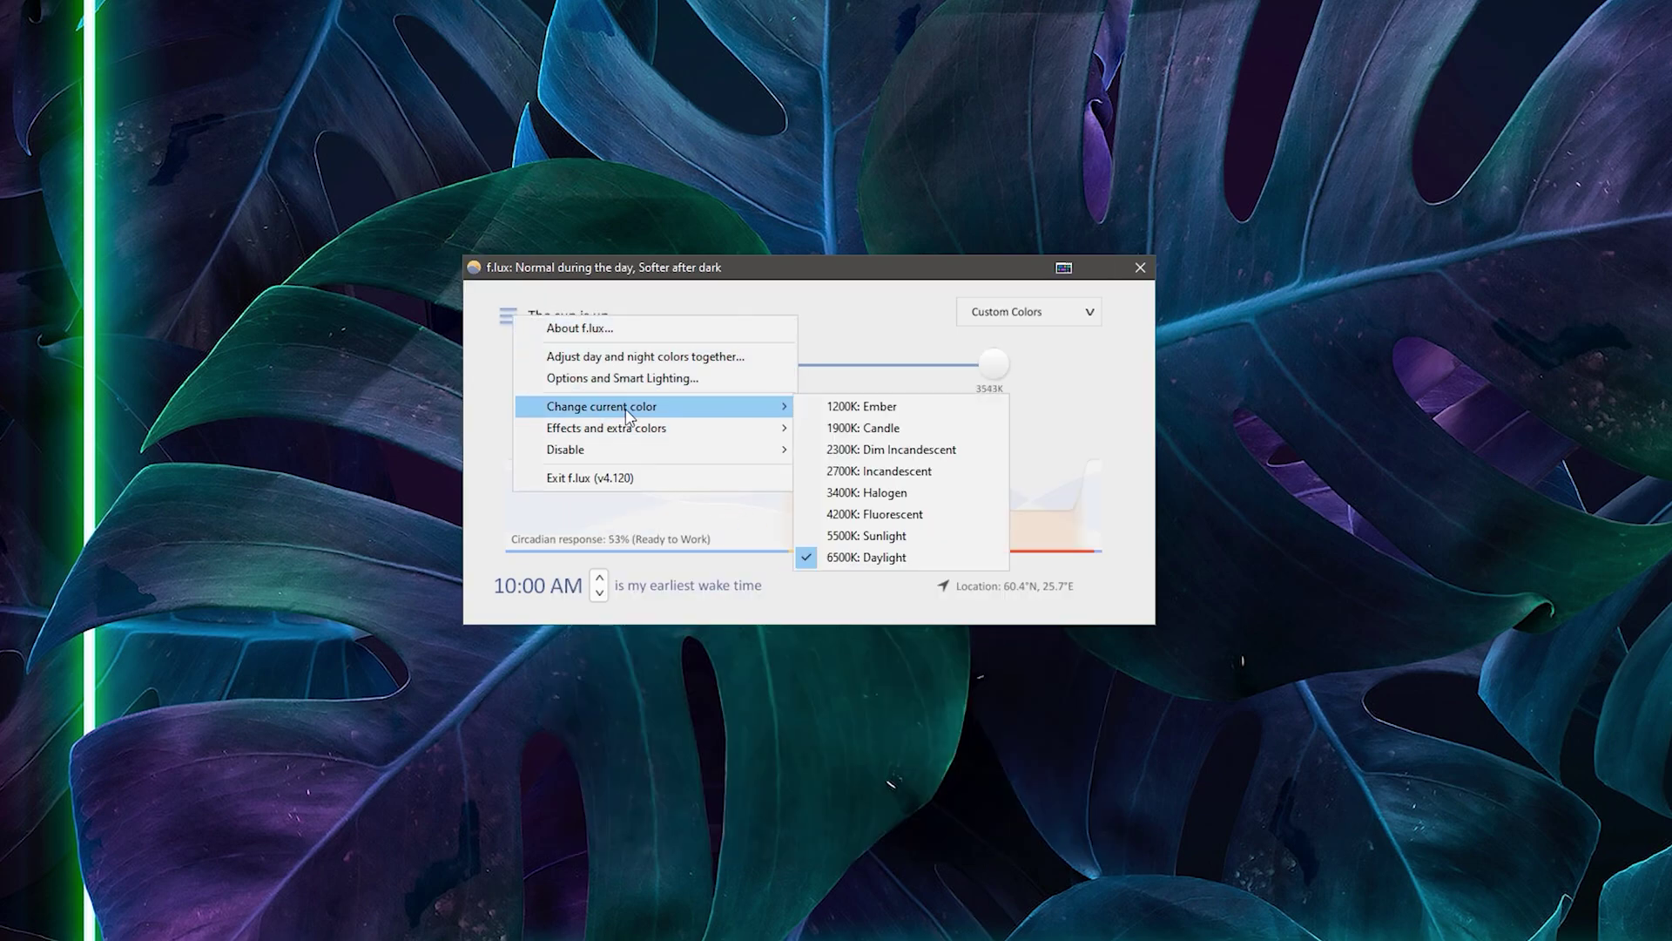
click(880, 565)
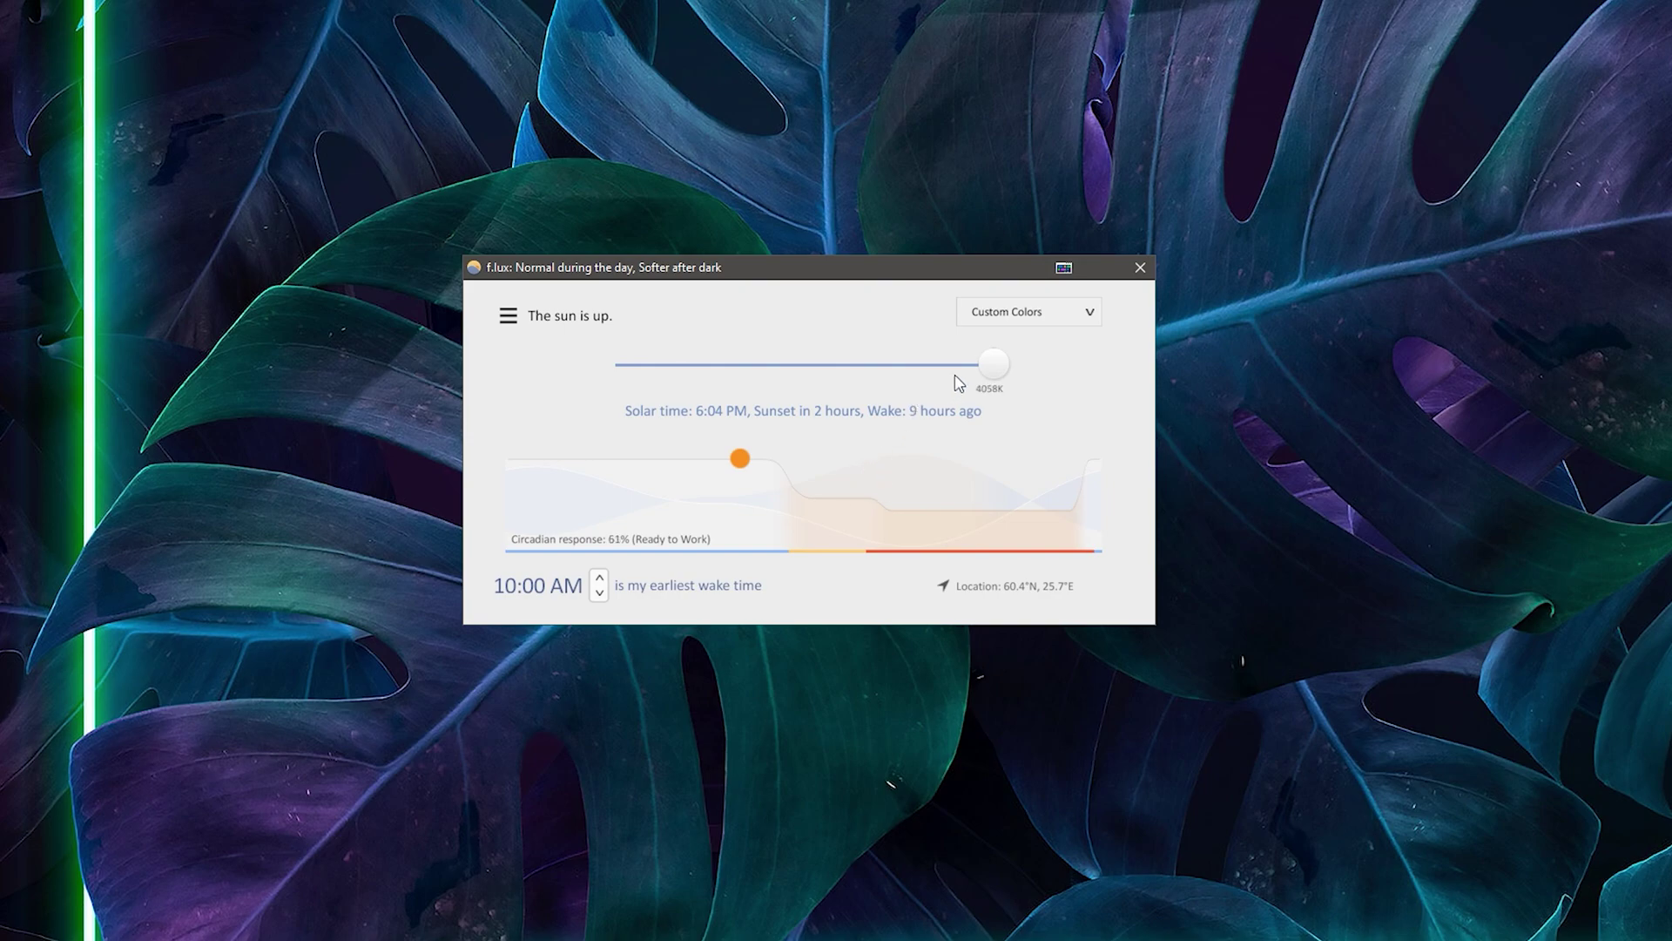
click(993, 366)
click(1062, 319)
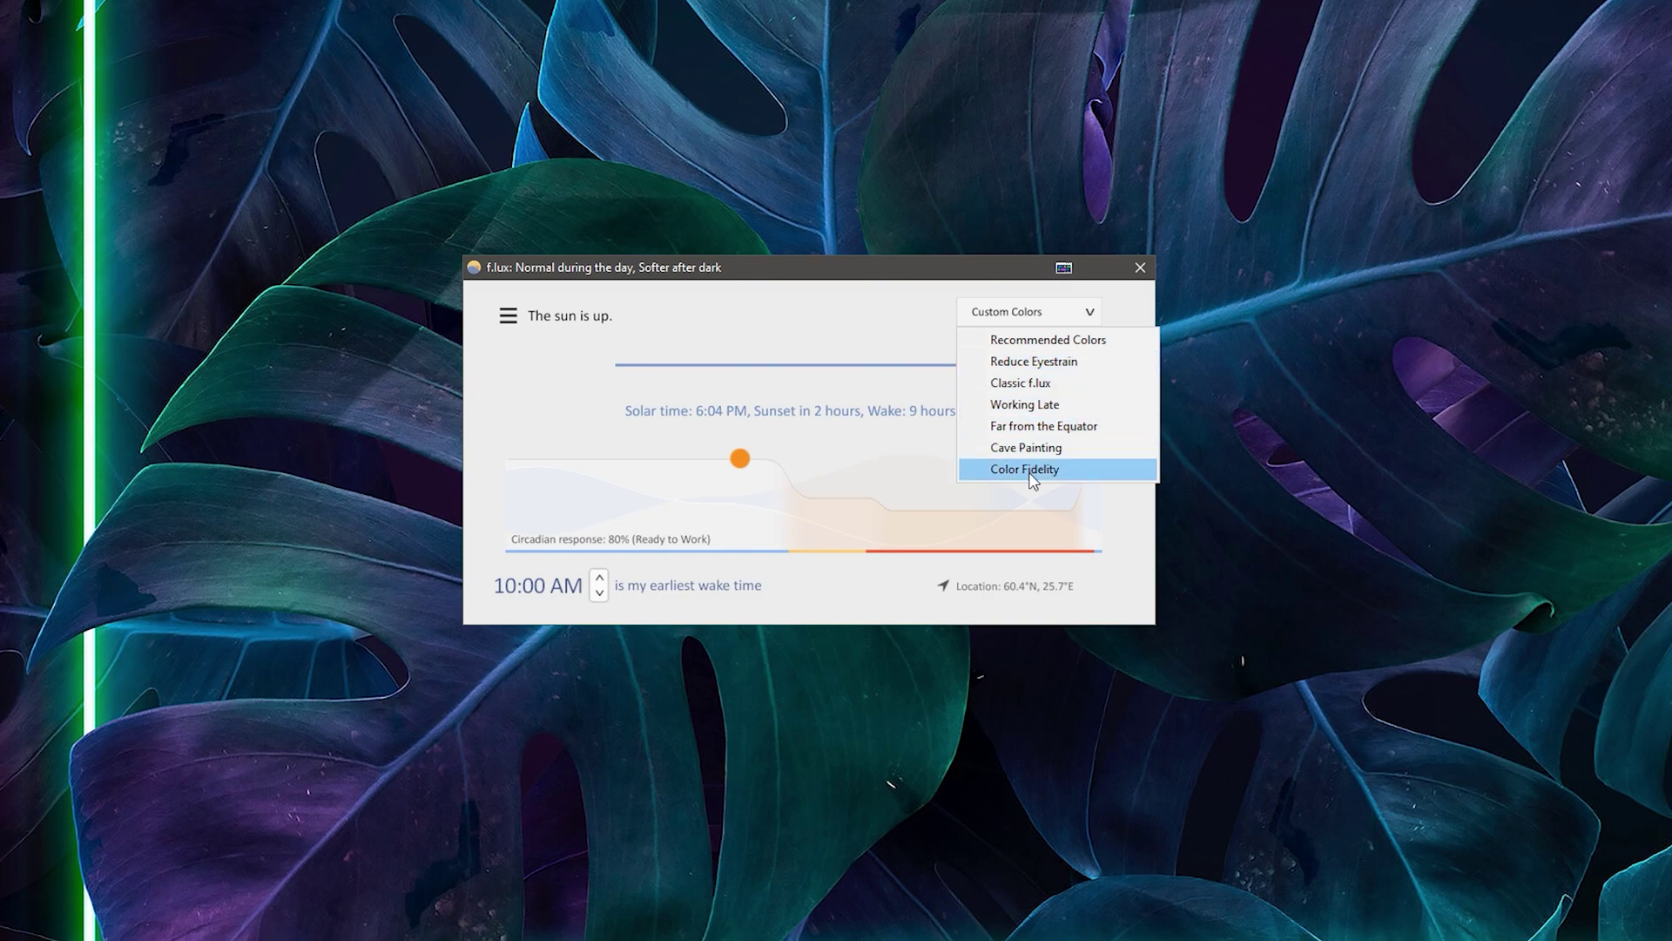
click(643, 387)
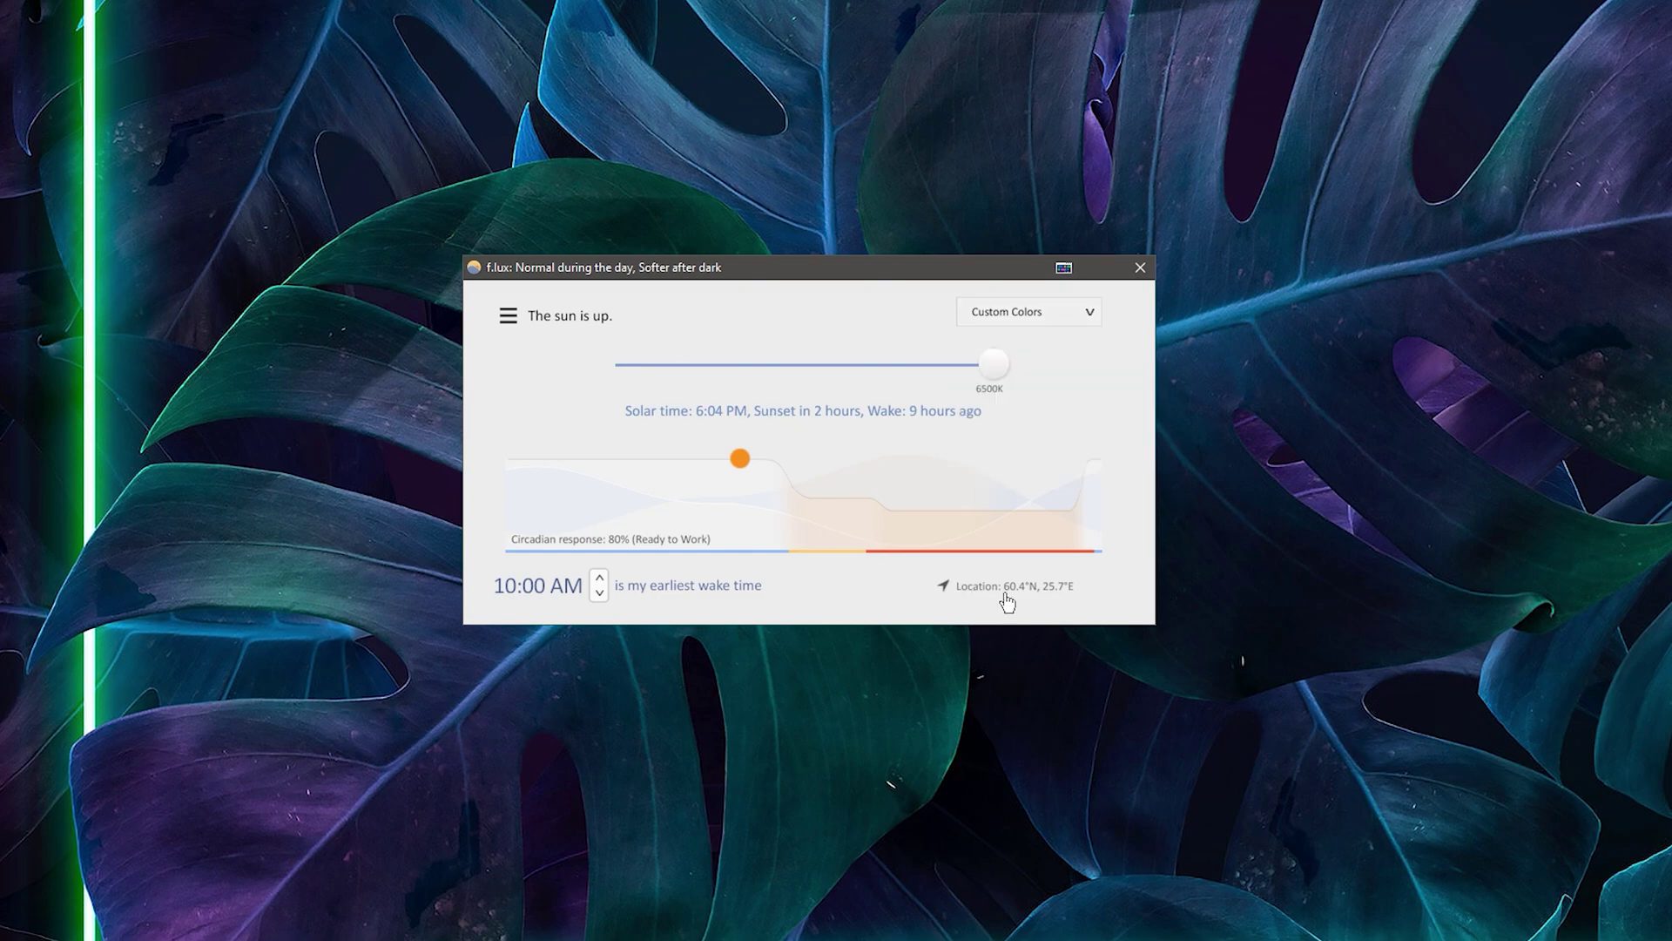
- Open f.lux's location prompt, clear the field, and close it unsaved, keeping 60.4°N, 25.7°E
click(1008, 600)
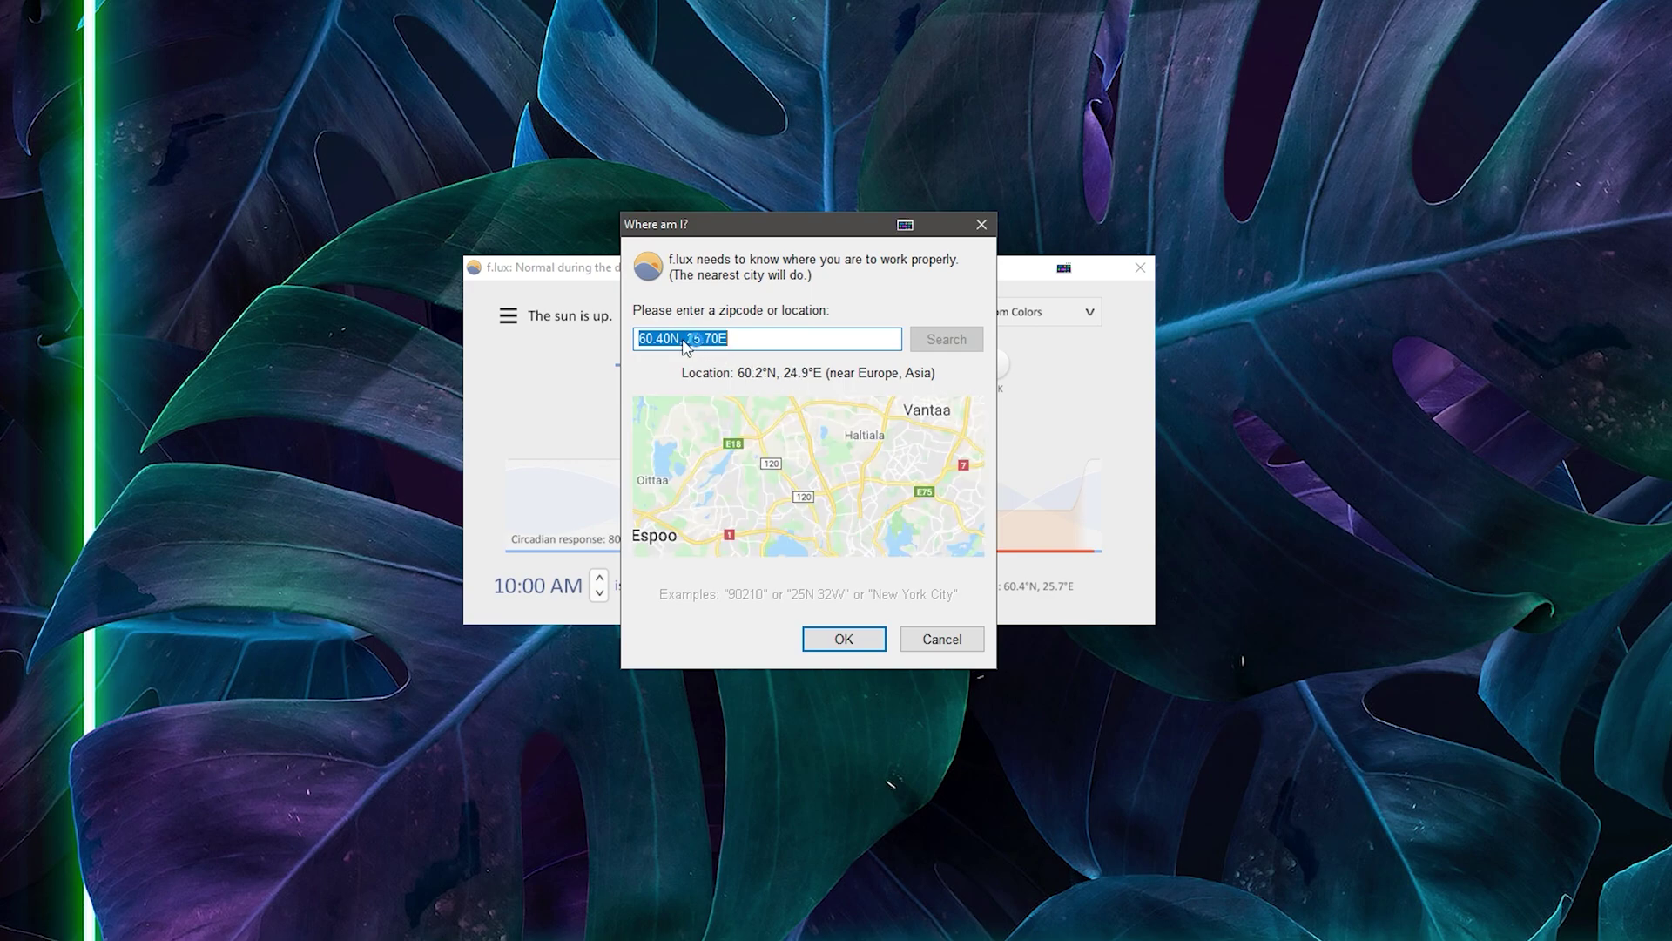
key(BackSpace)
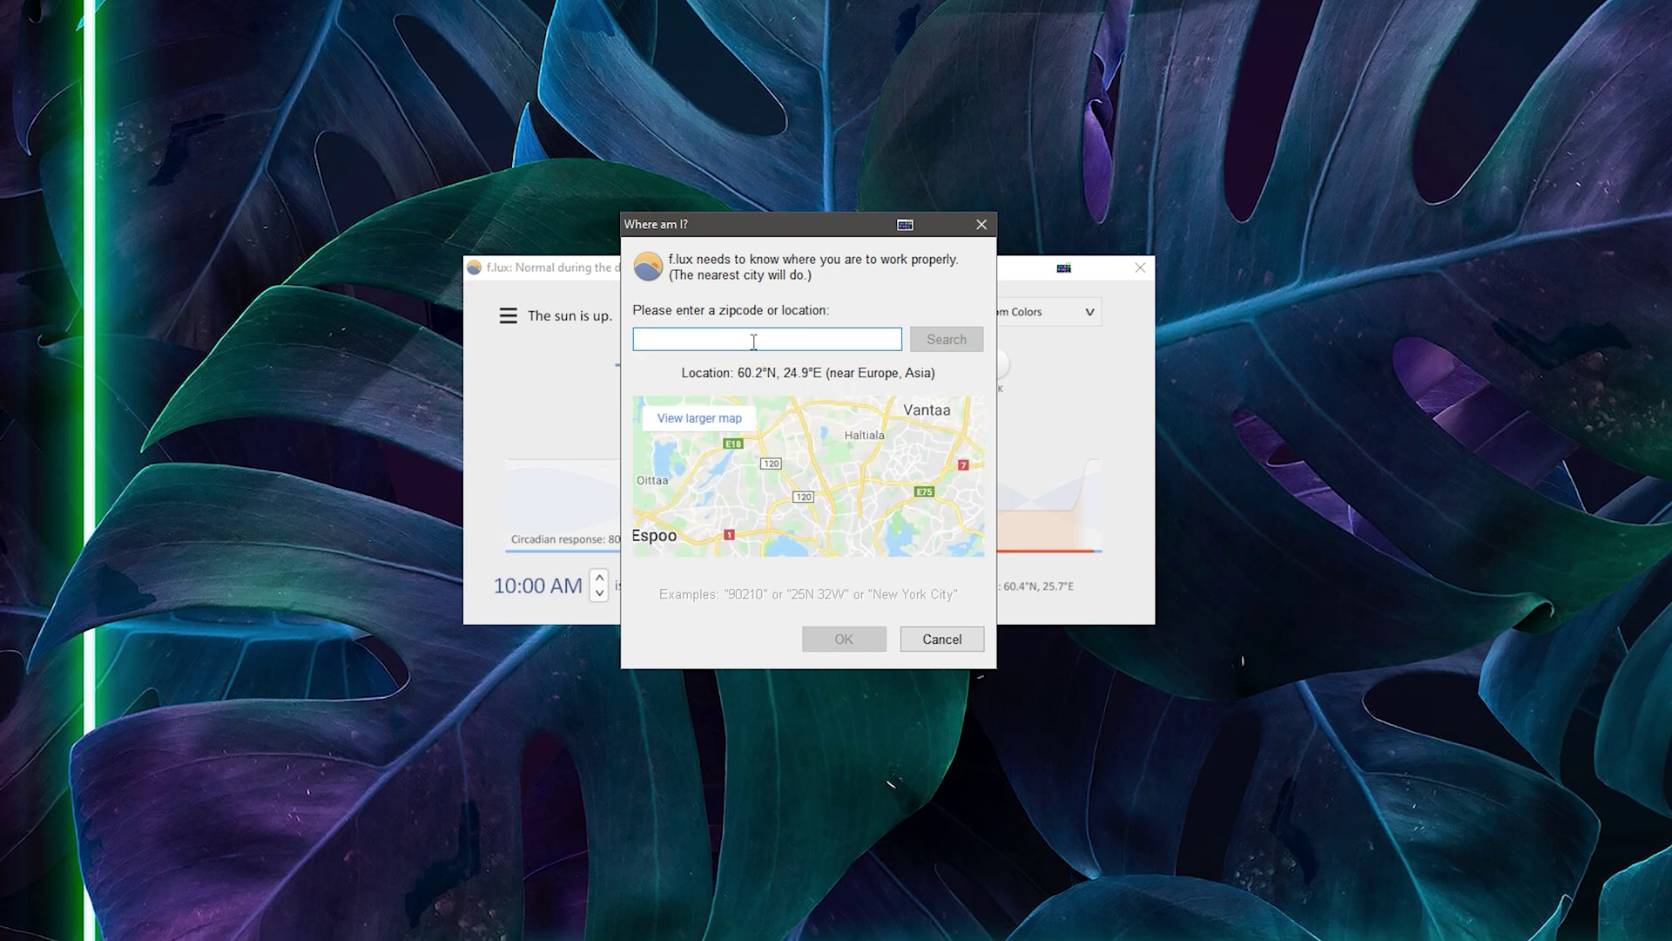
click(981, 223)
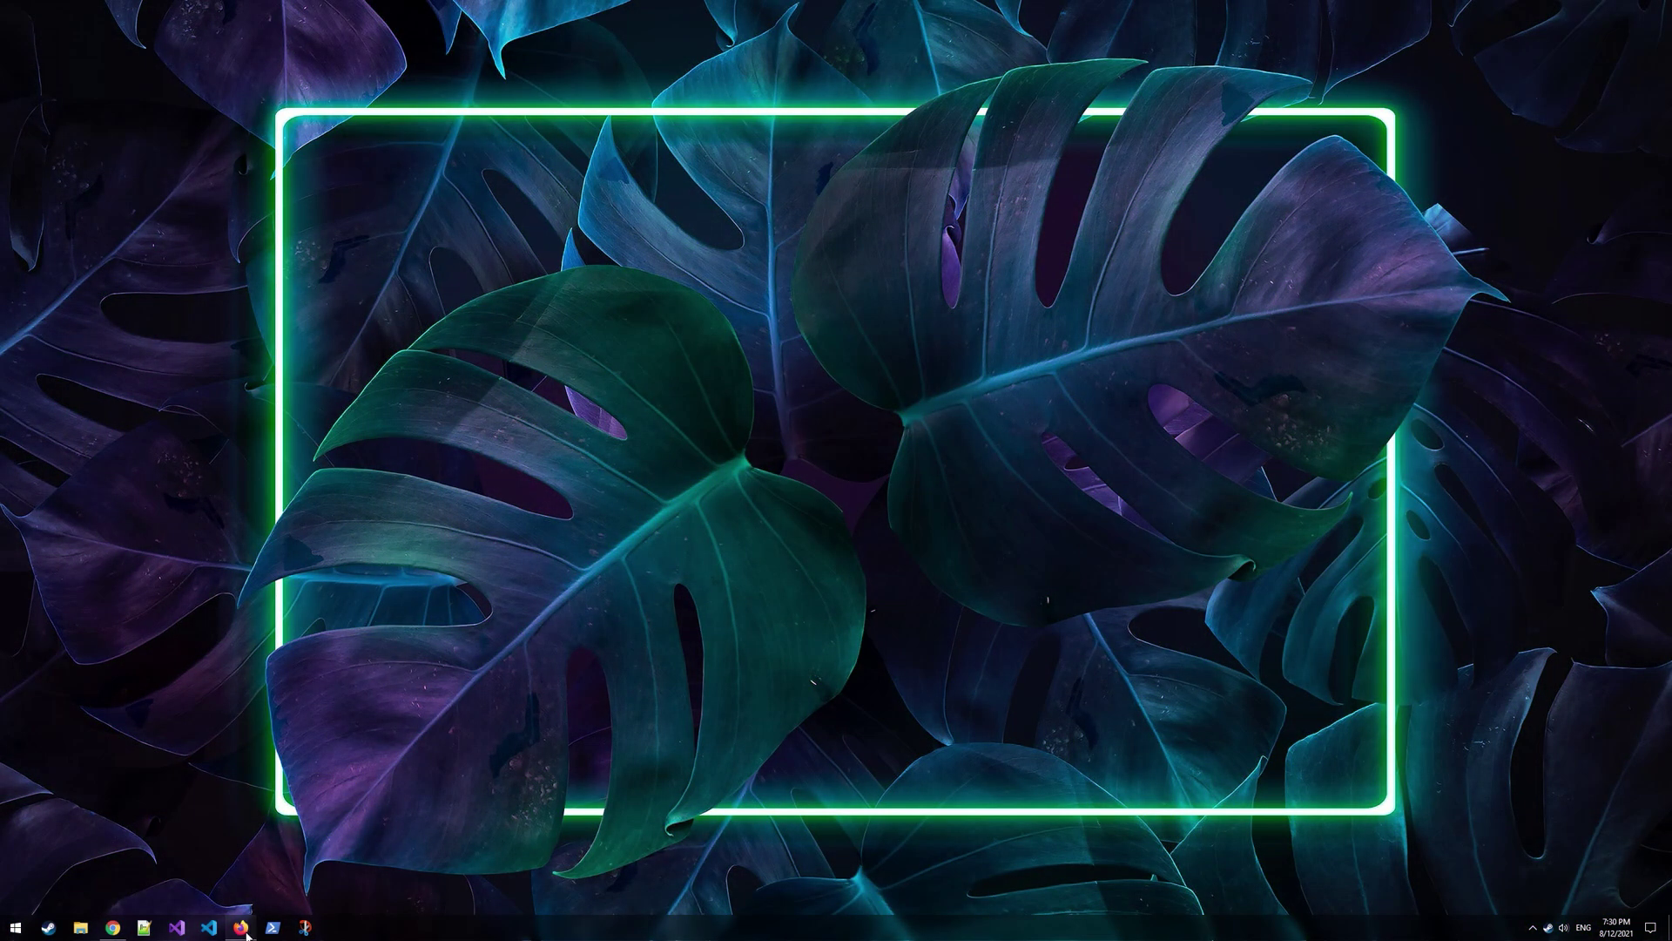
- Save LightBulb-Installer.exe from the 2.3.3 release assets in Firefox, then minimize the browser
click(242, 928)
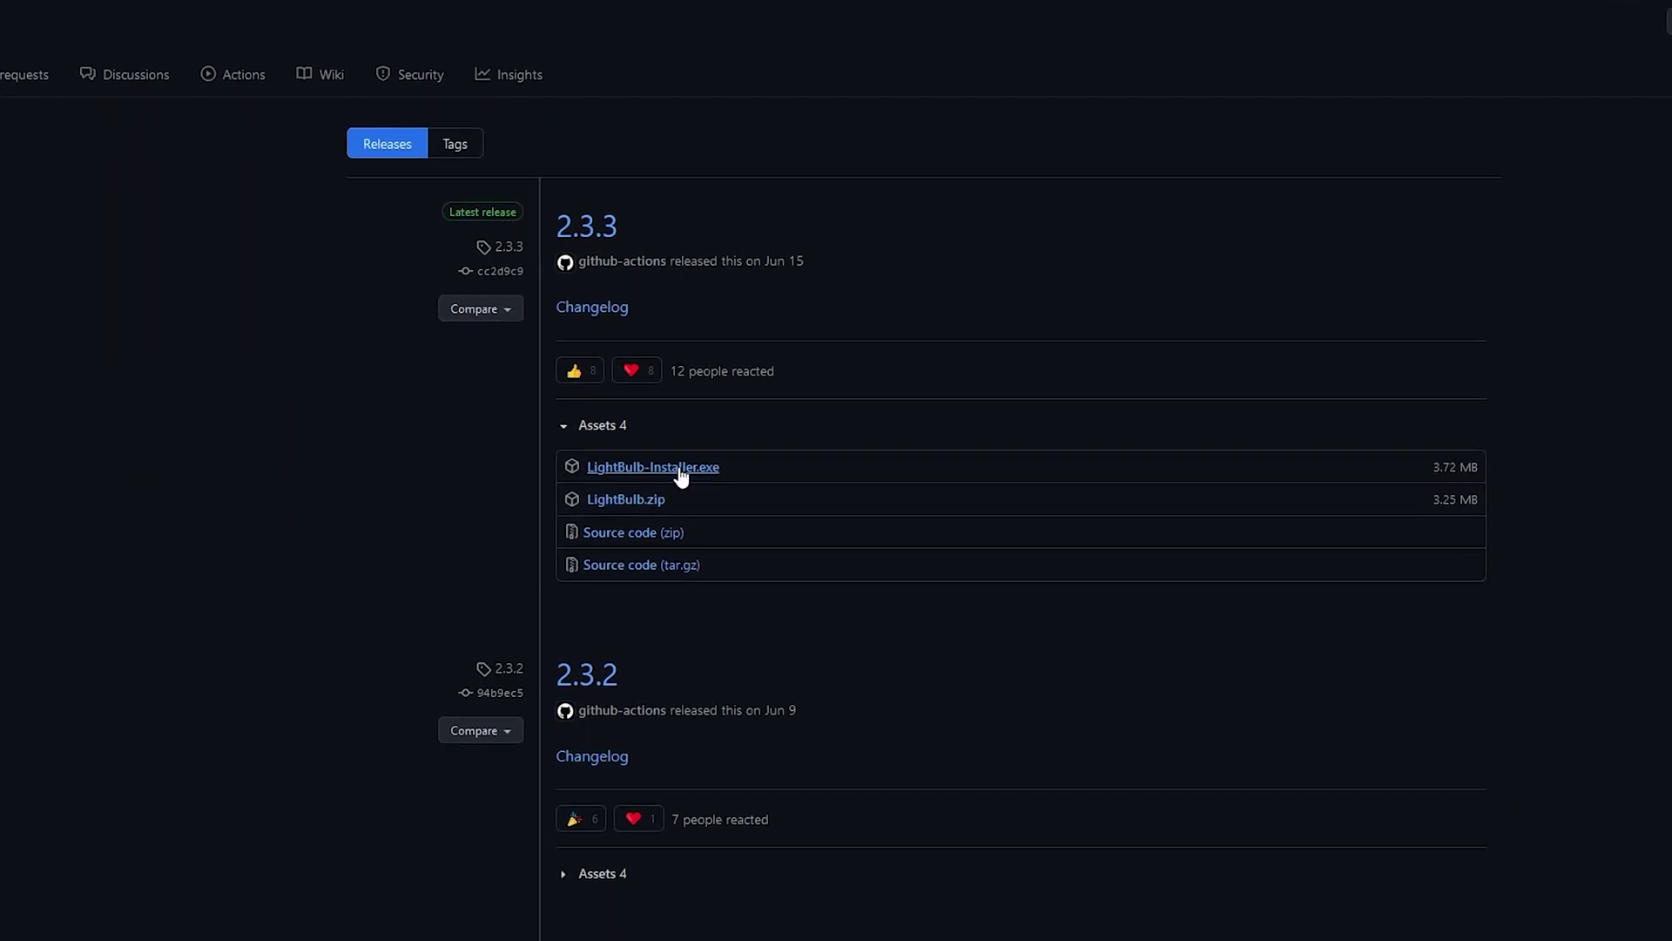
click(704, 481)
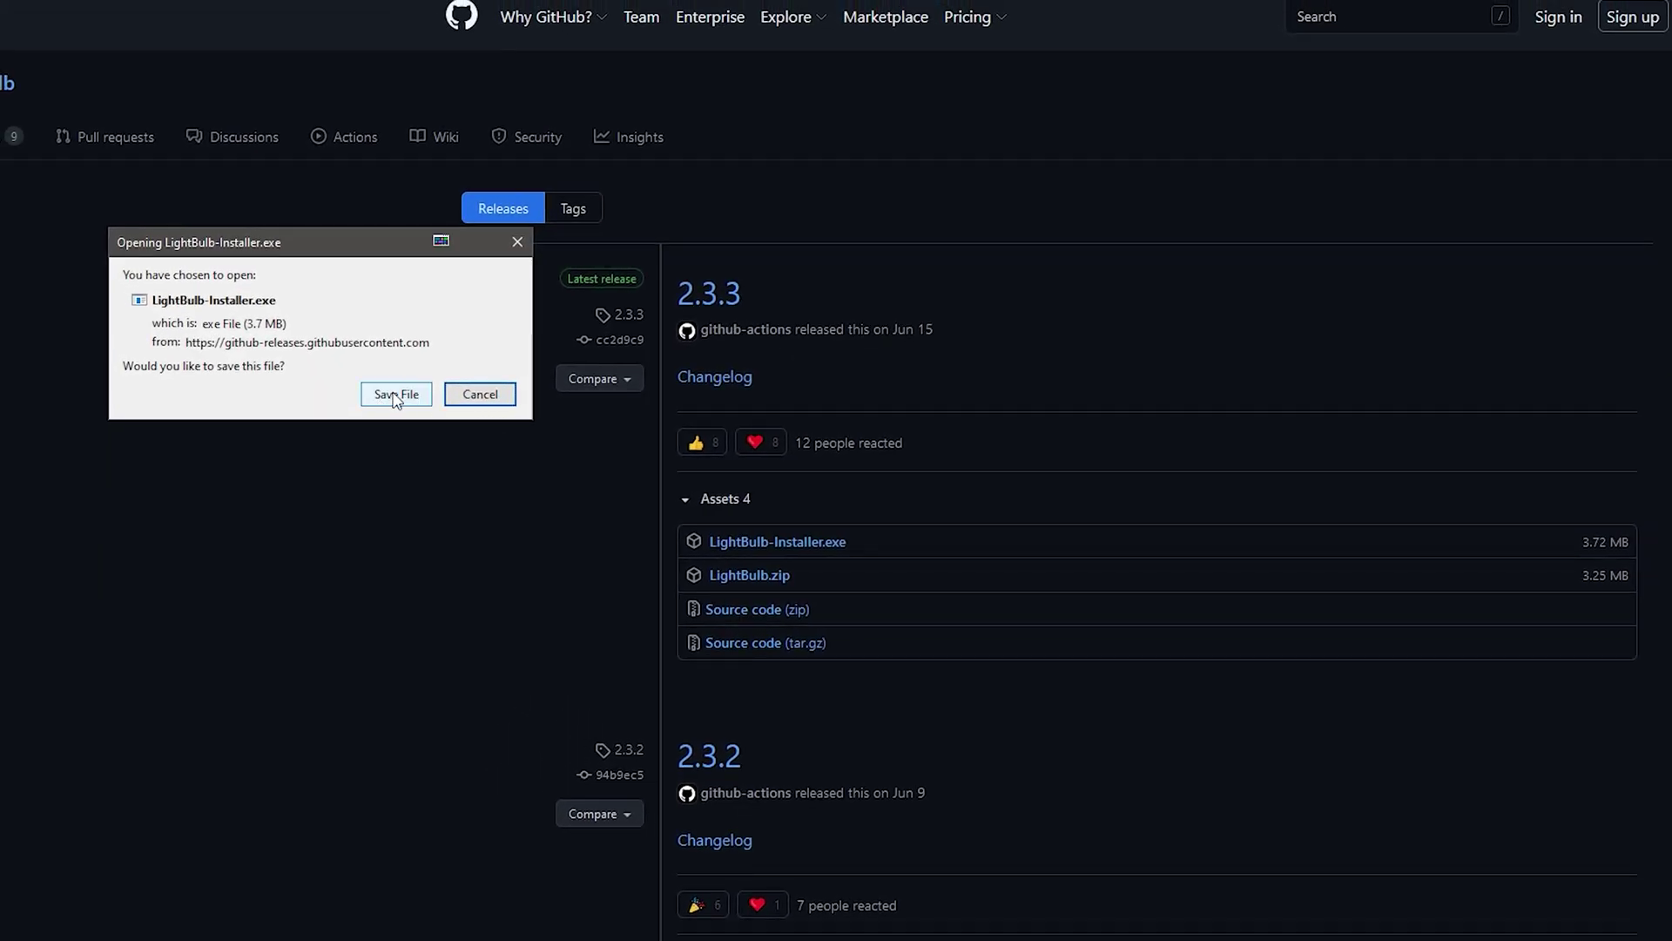
click(393, 397)
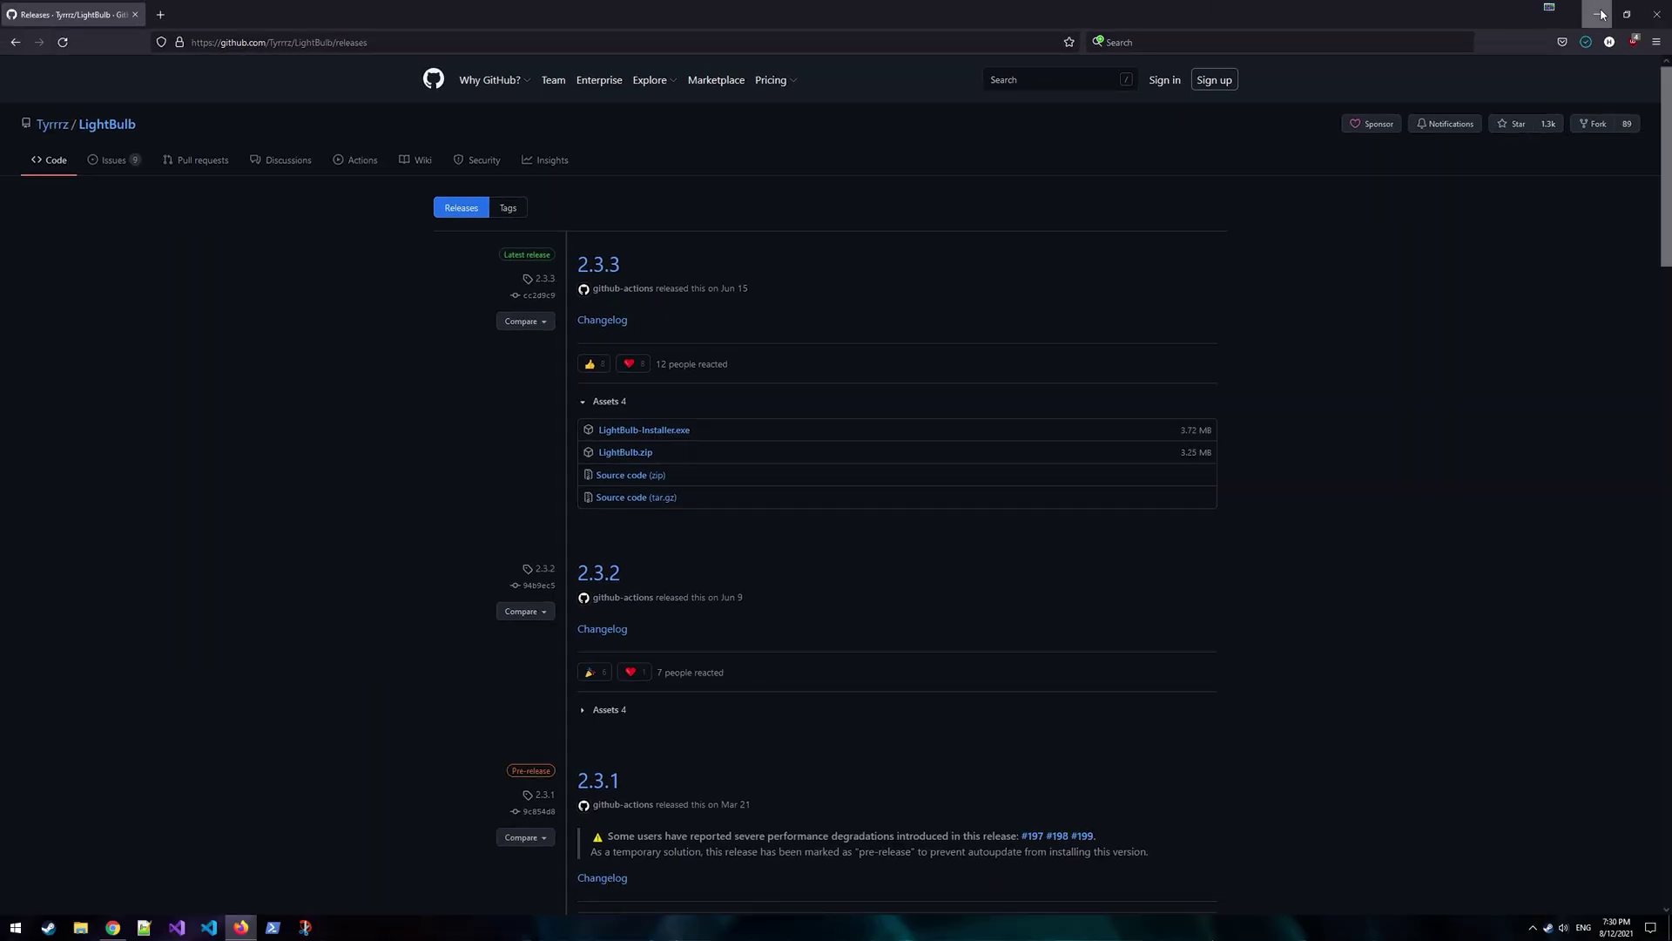
click(1601, 14)
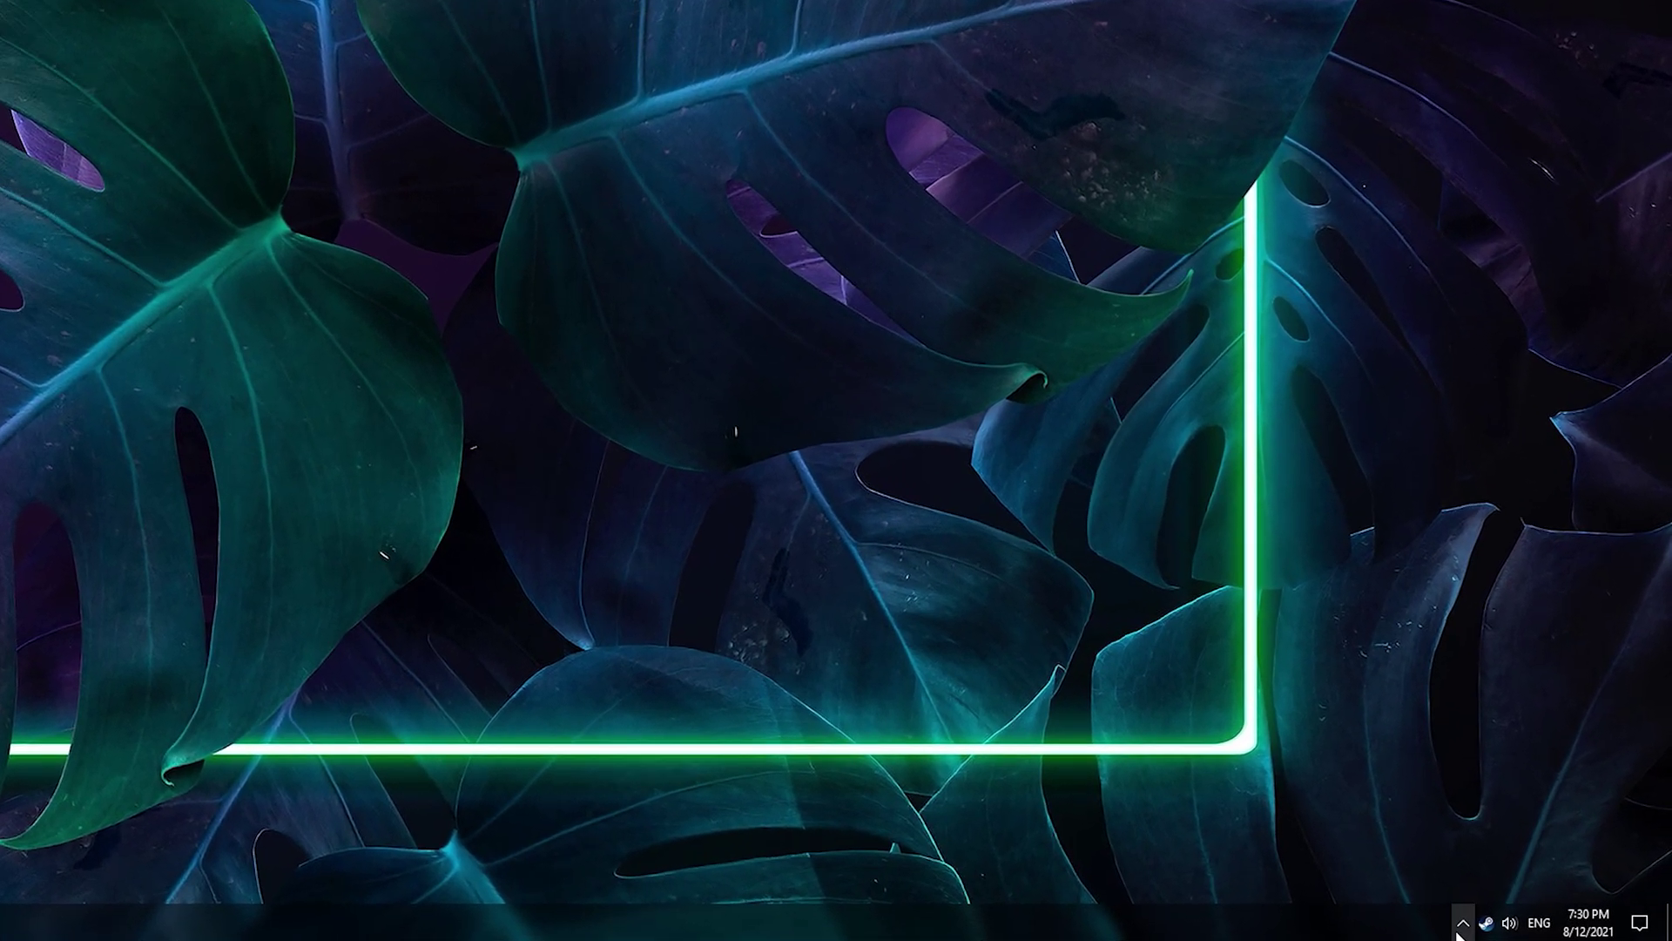
- Launch LightBulb from the tray, preview and stop the night color cycle, and open its settings
click(1532, 927)
click(1515, 871)
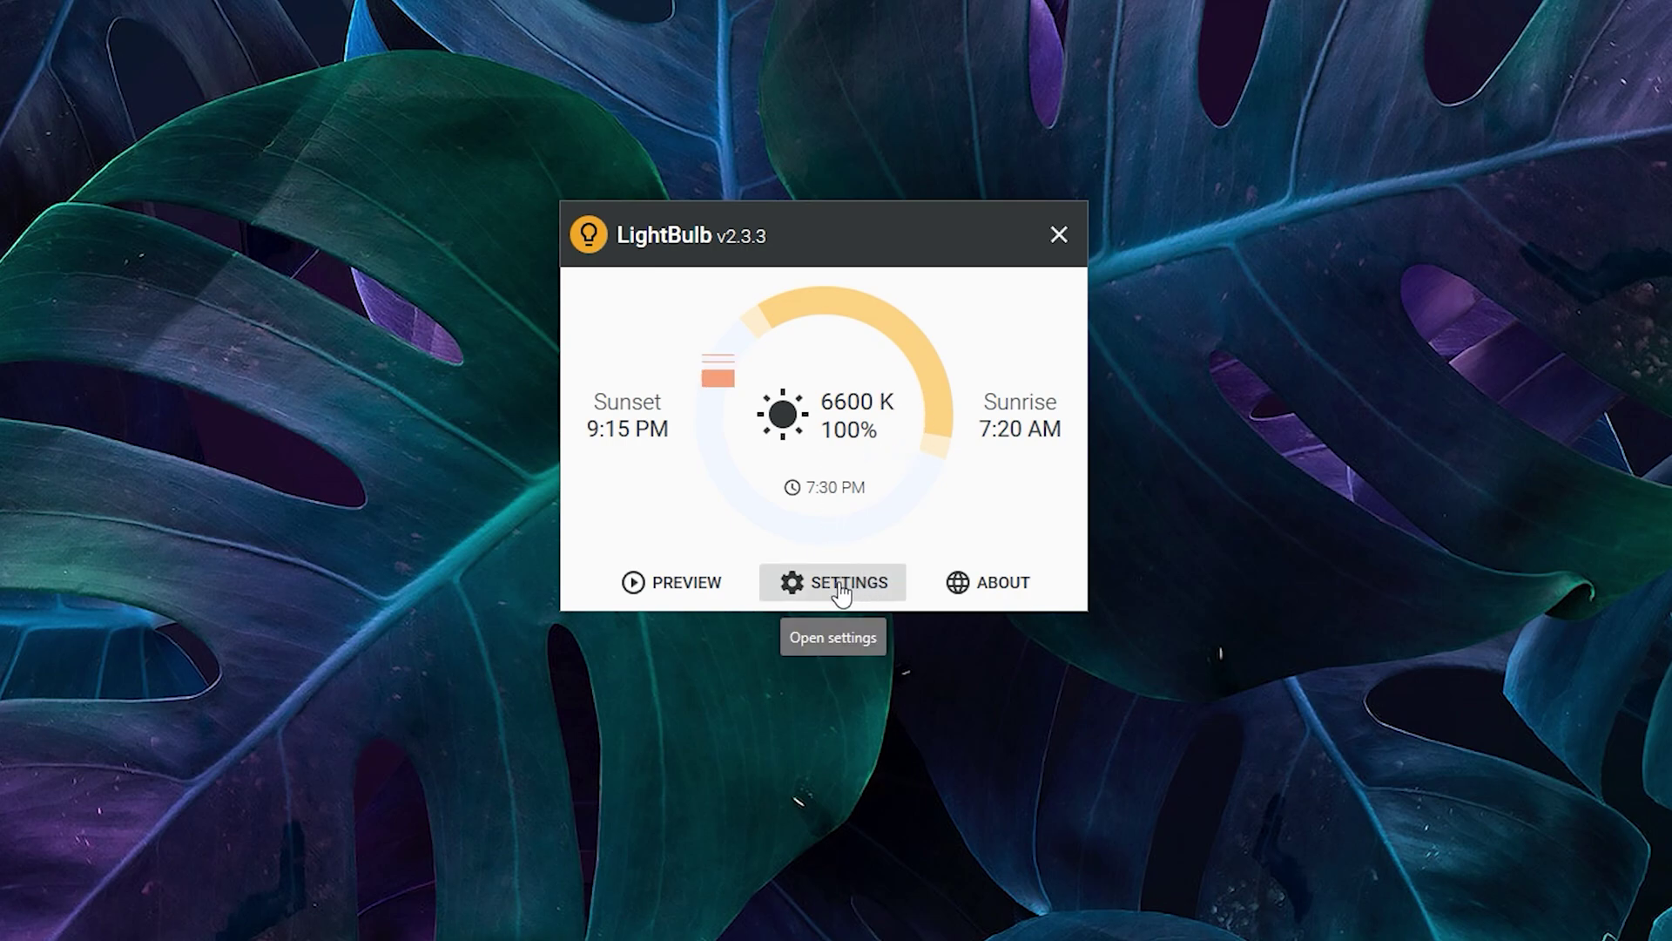
click(683, 582)
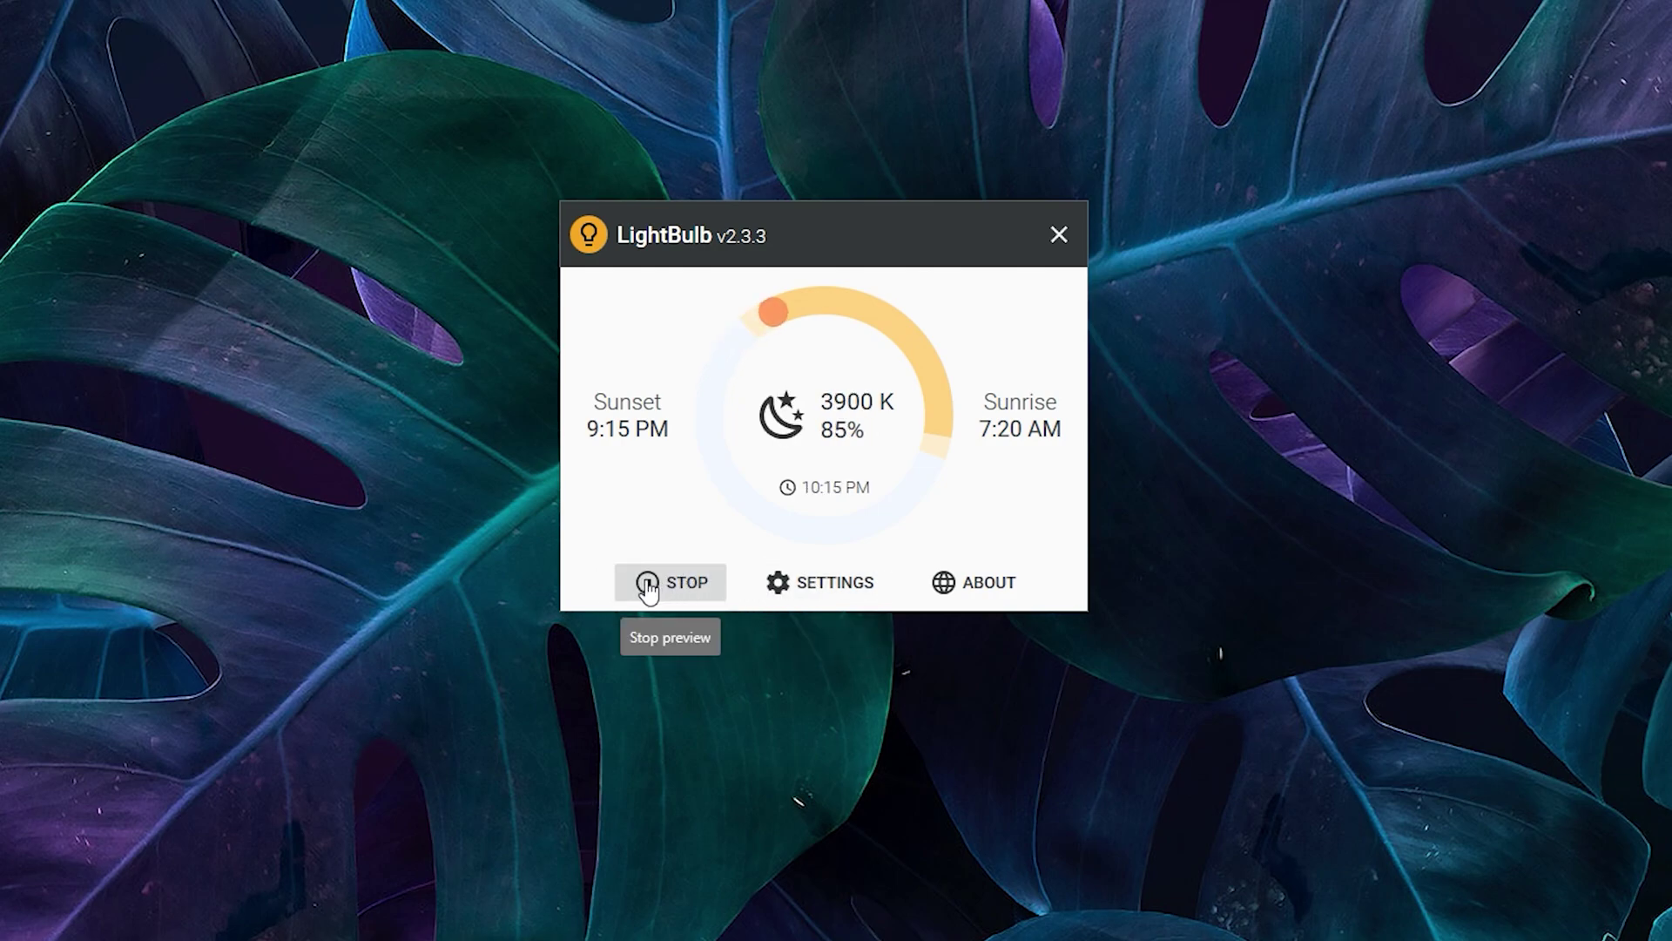
click(659, 592)
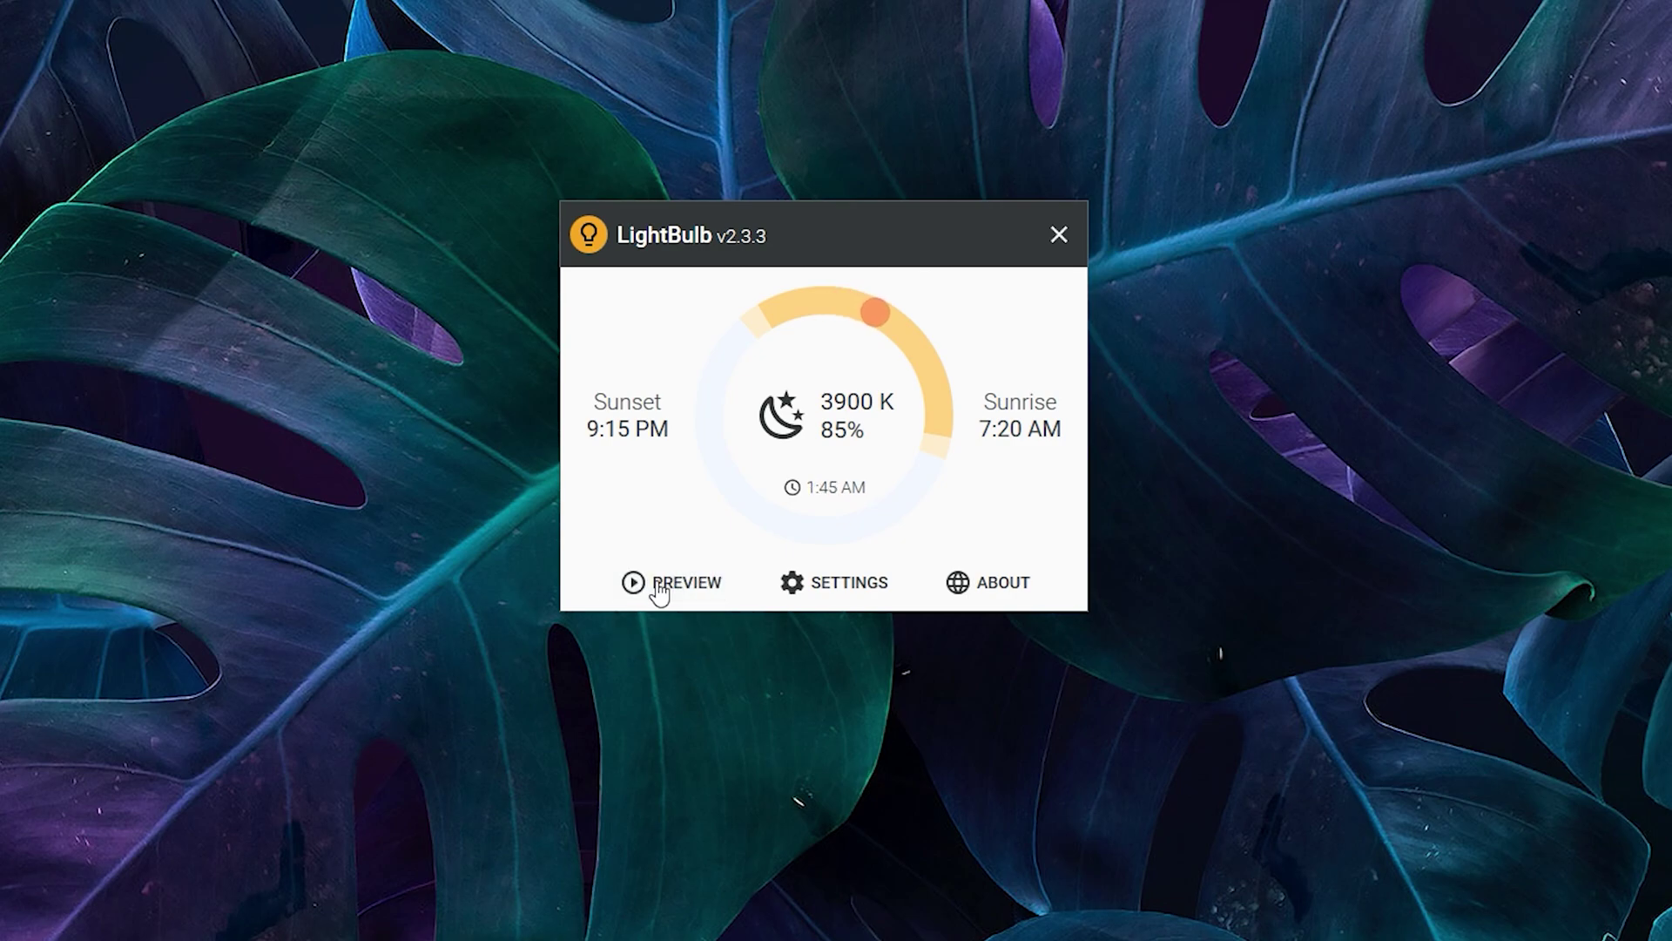
click(834, 592)
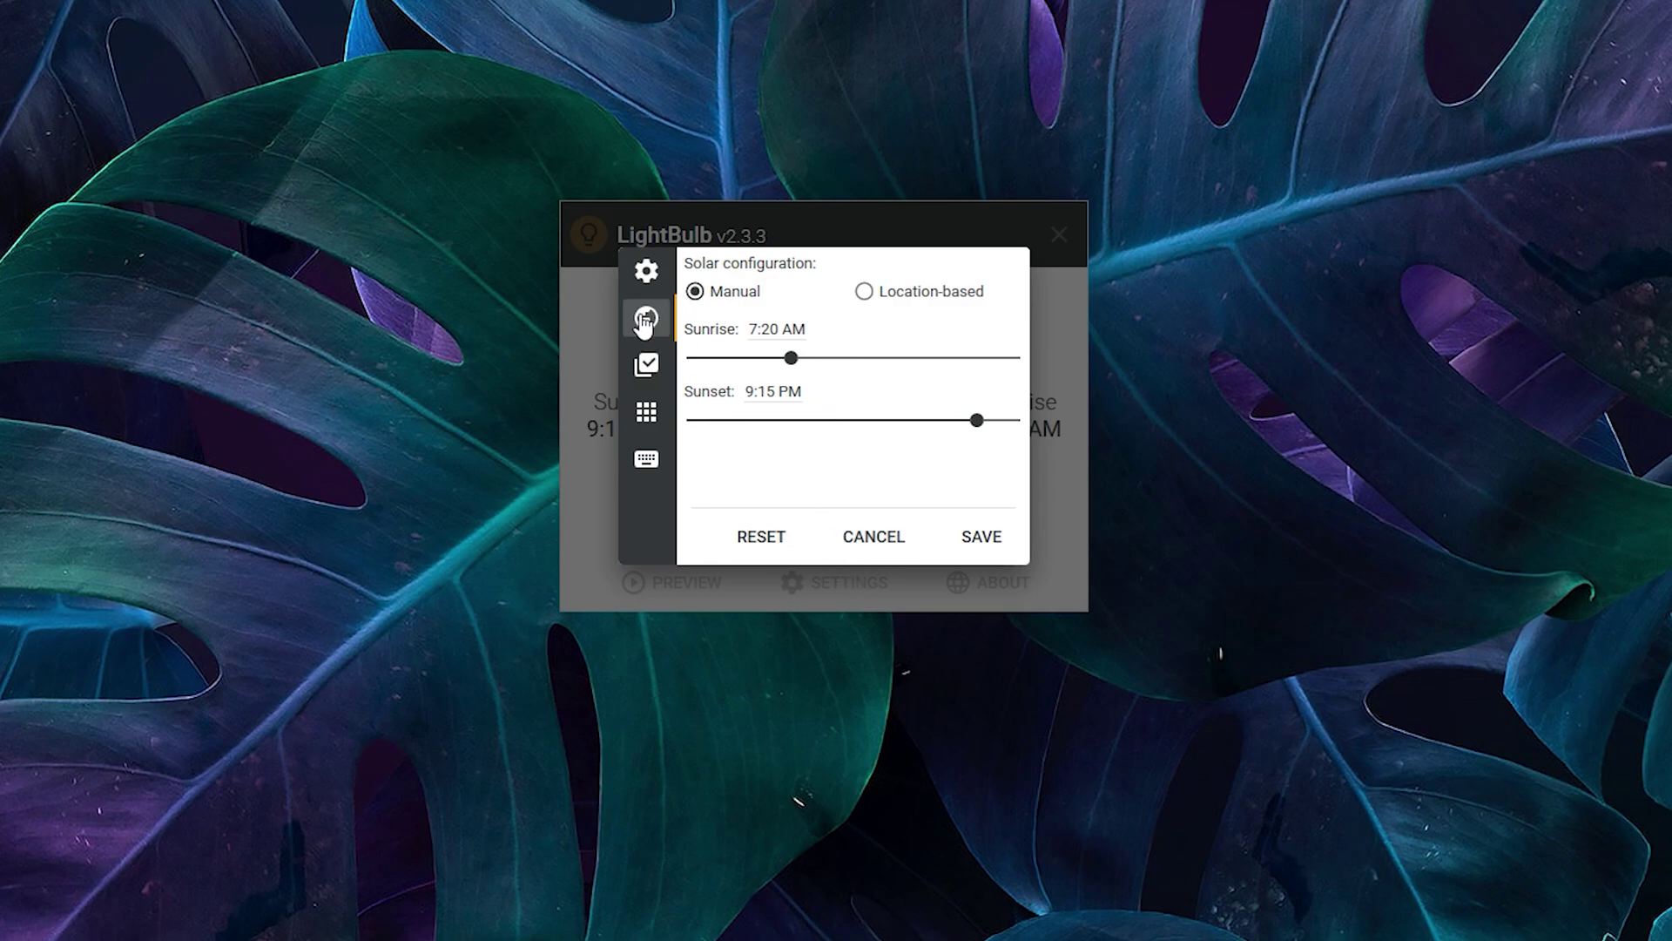
- Review the temperature settings, keep Manual sunrise/sunset, and move sunset from 9:15 PM to 9:05 PM
click(650, 280)
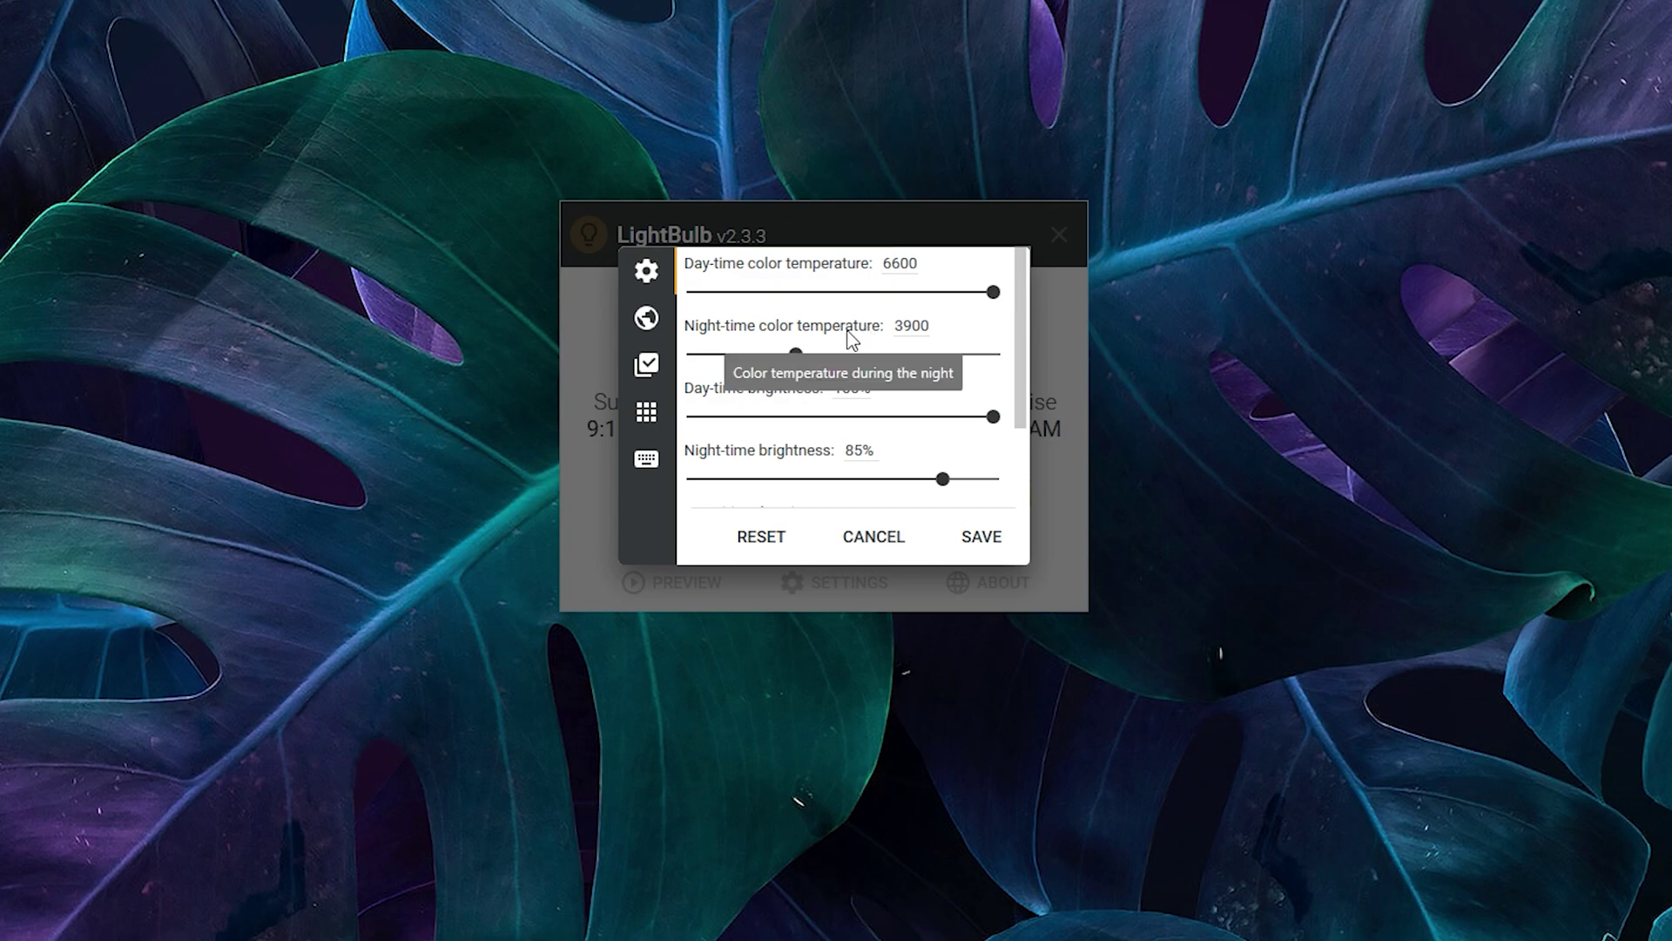
scroll(890, 453, down, 2)
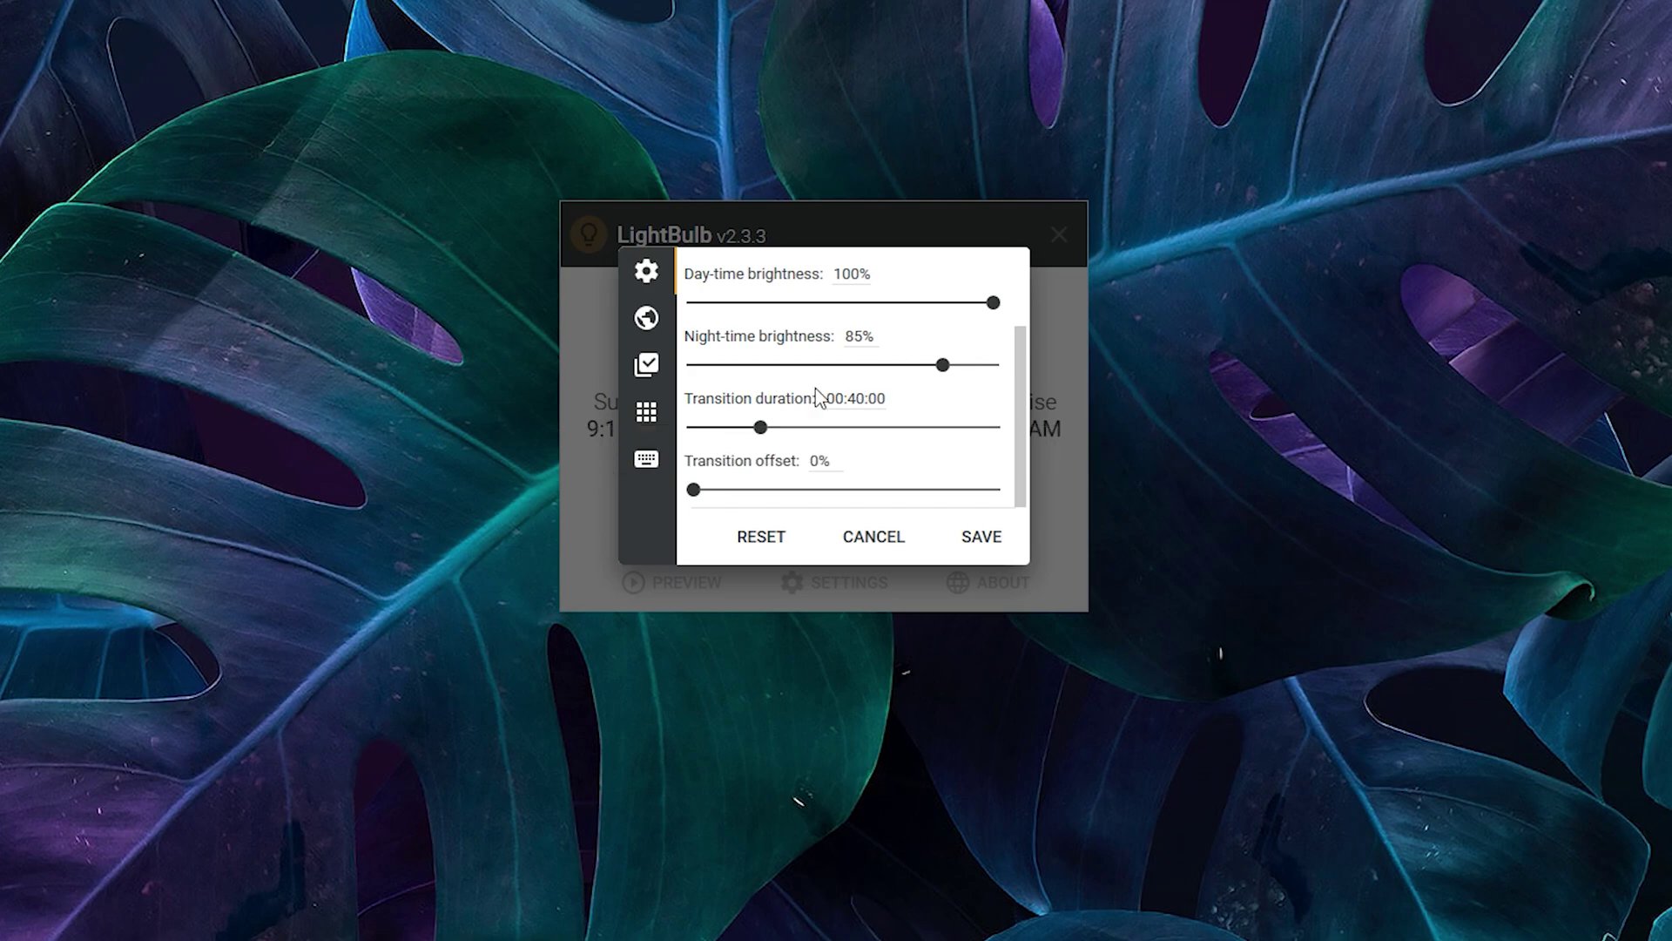
click(660, 322)
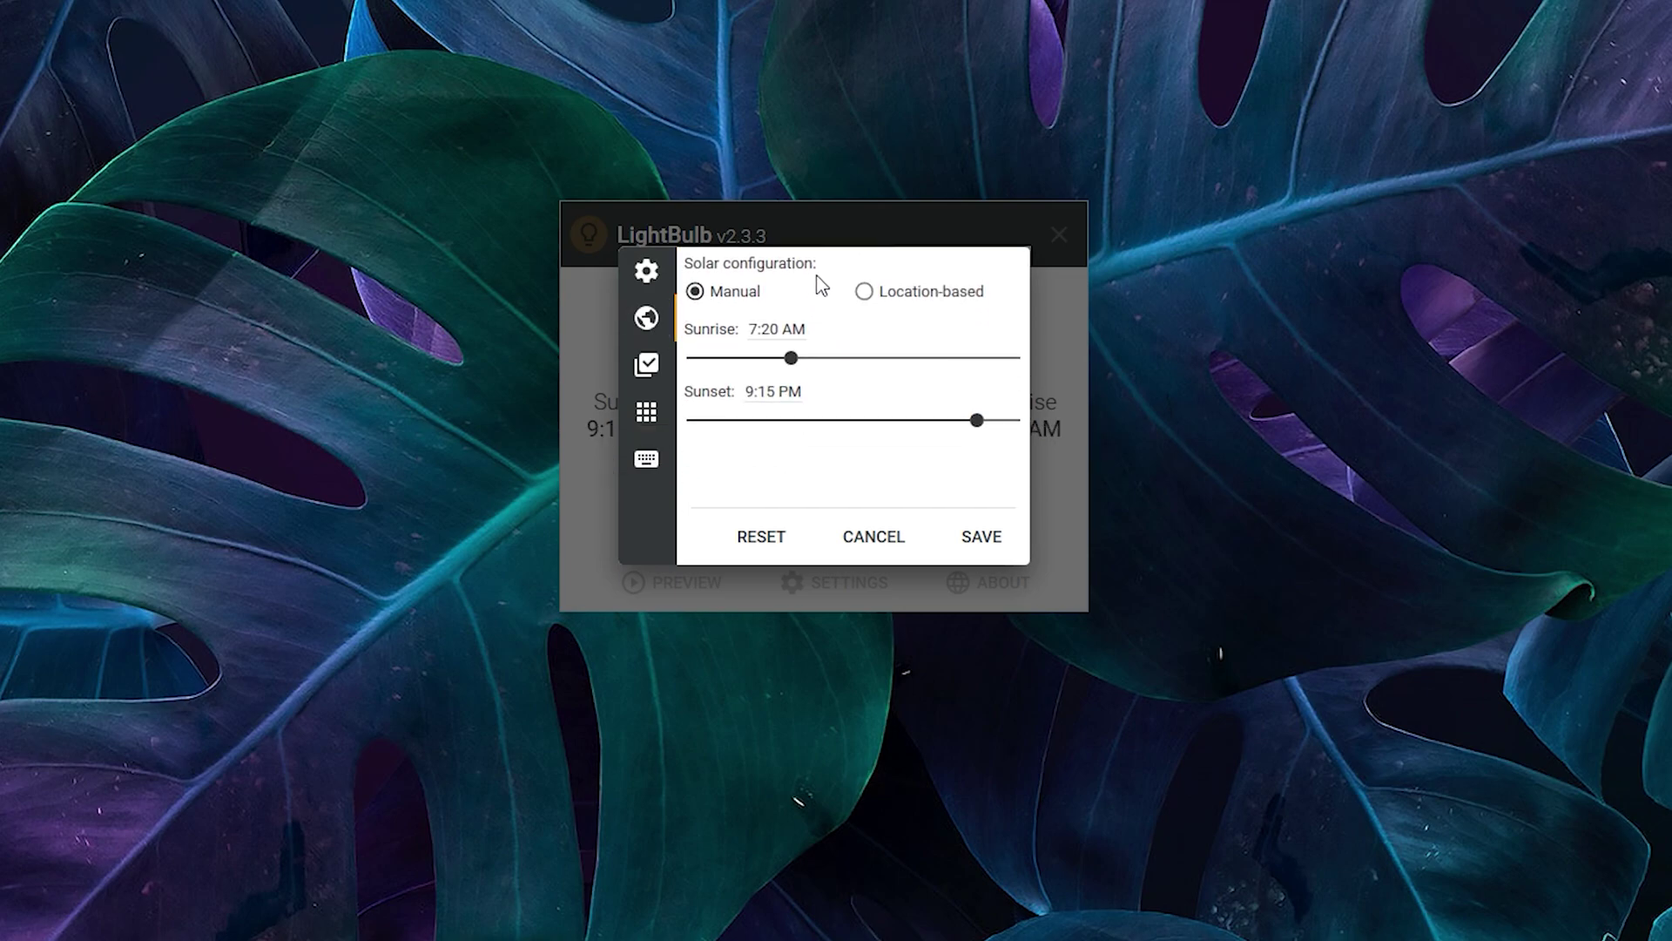
click(865, 292)
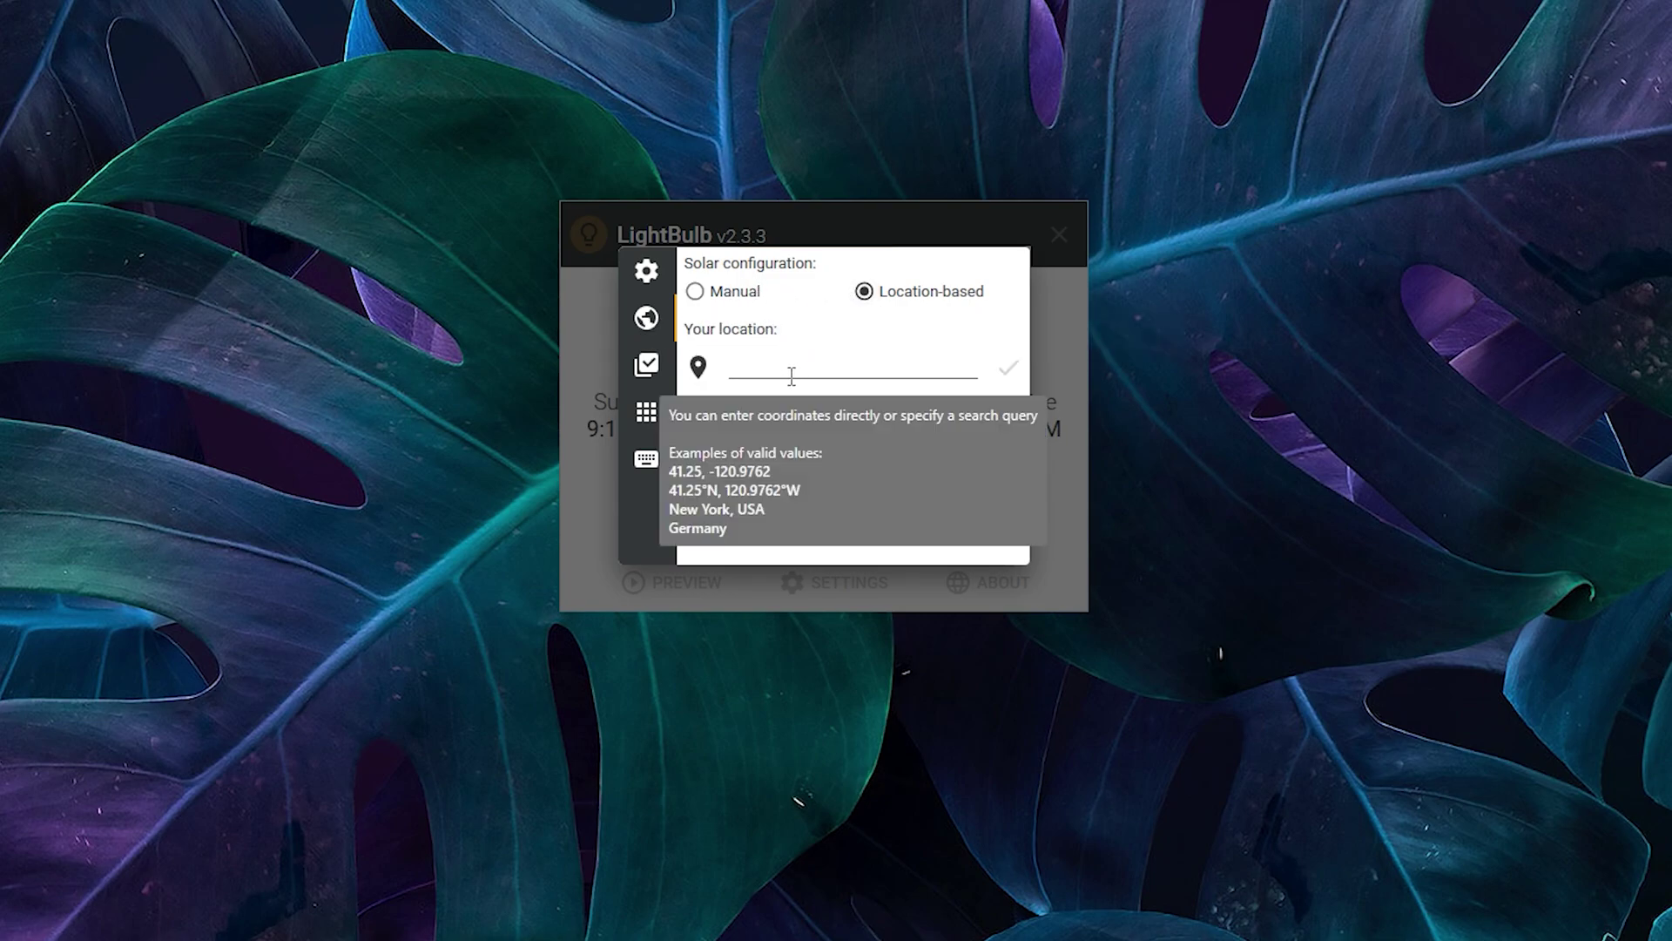
click(728, 295)
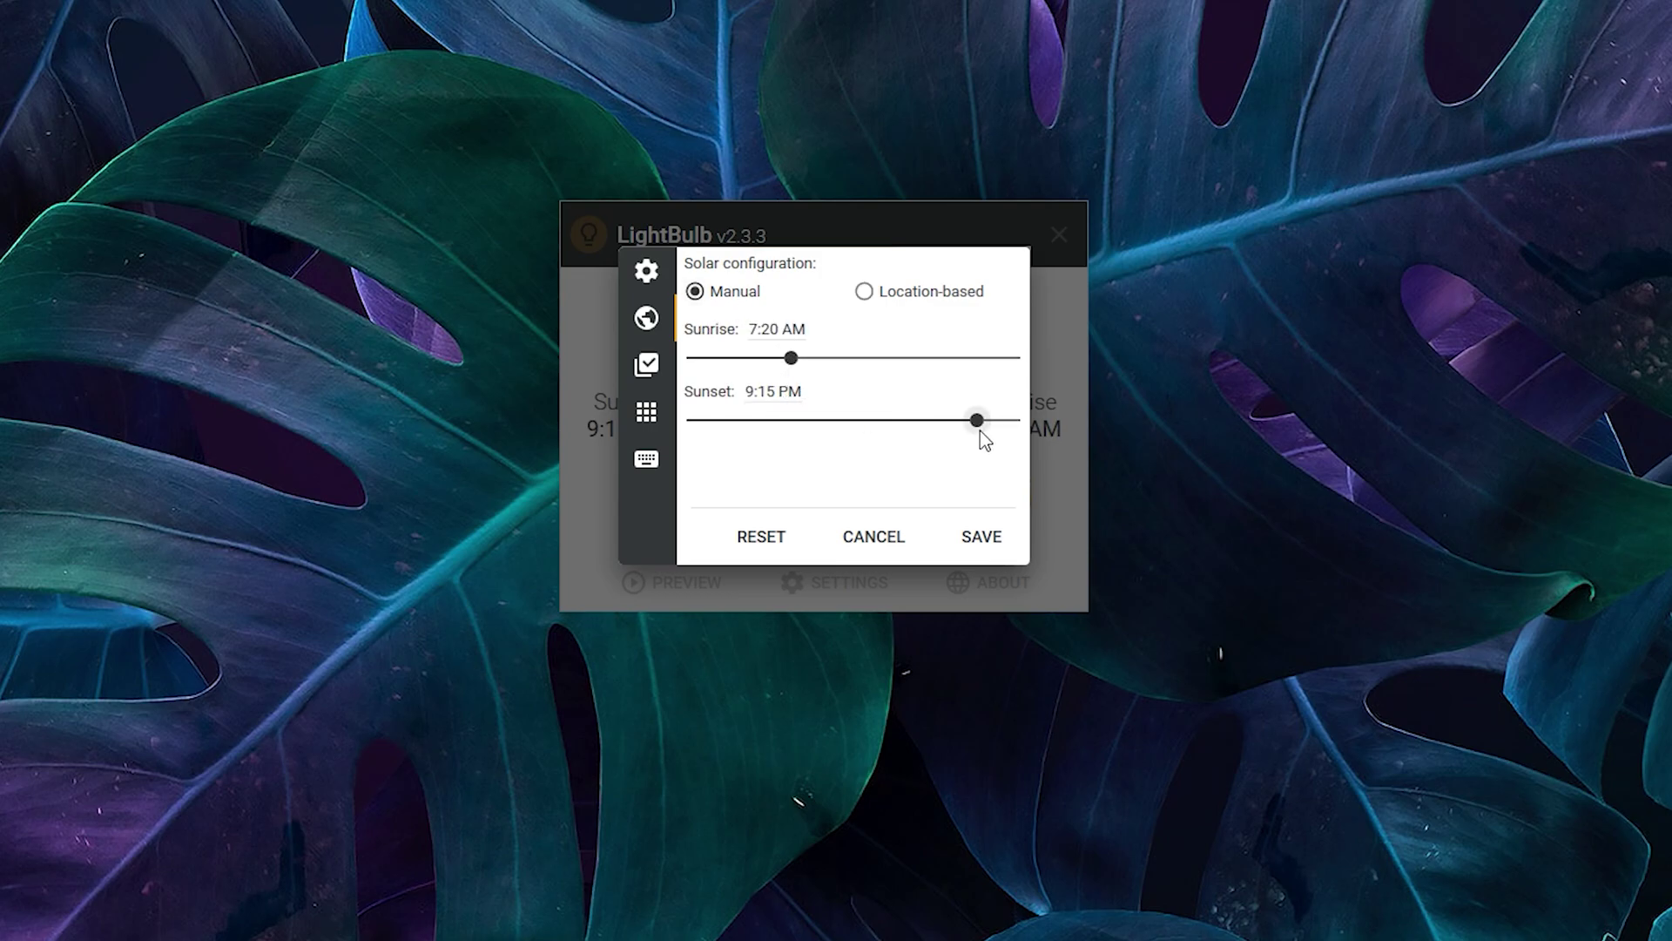
drag(983, 427, 979, 426)
- Look over the general and whitelist pages, bind Toggle LightBulb to Ctrl+Shift+B, and save
click(649, 371)
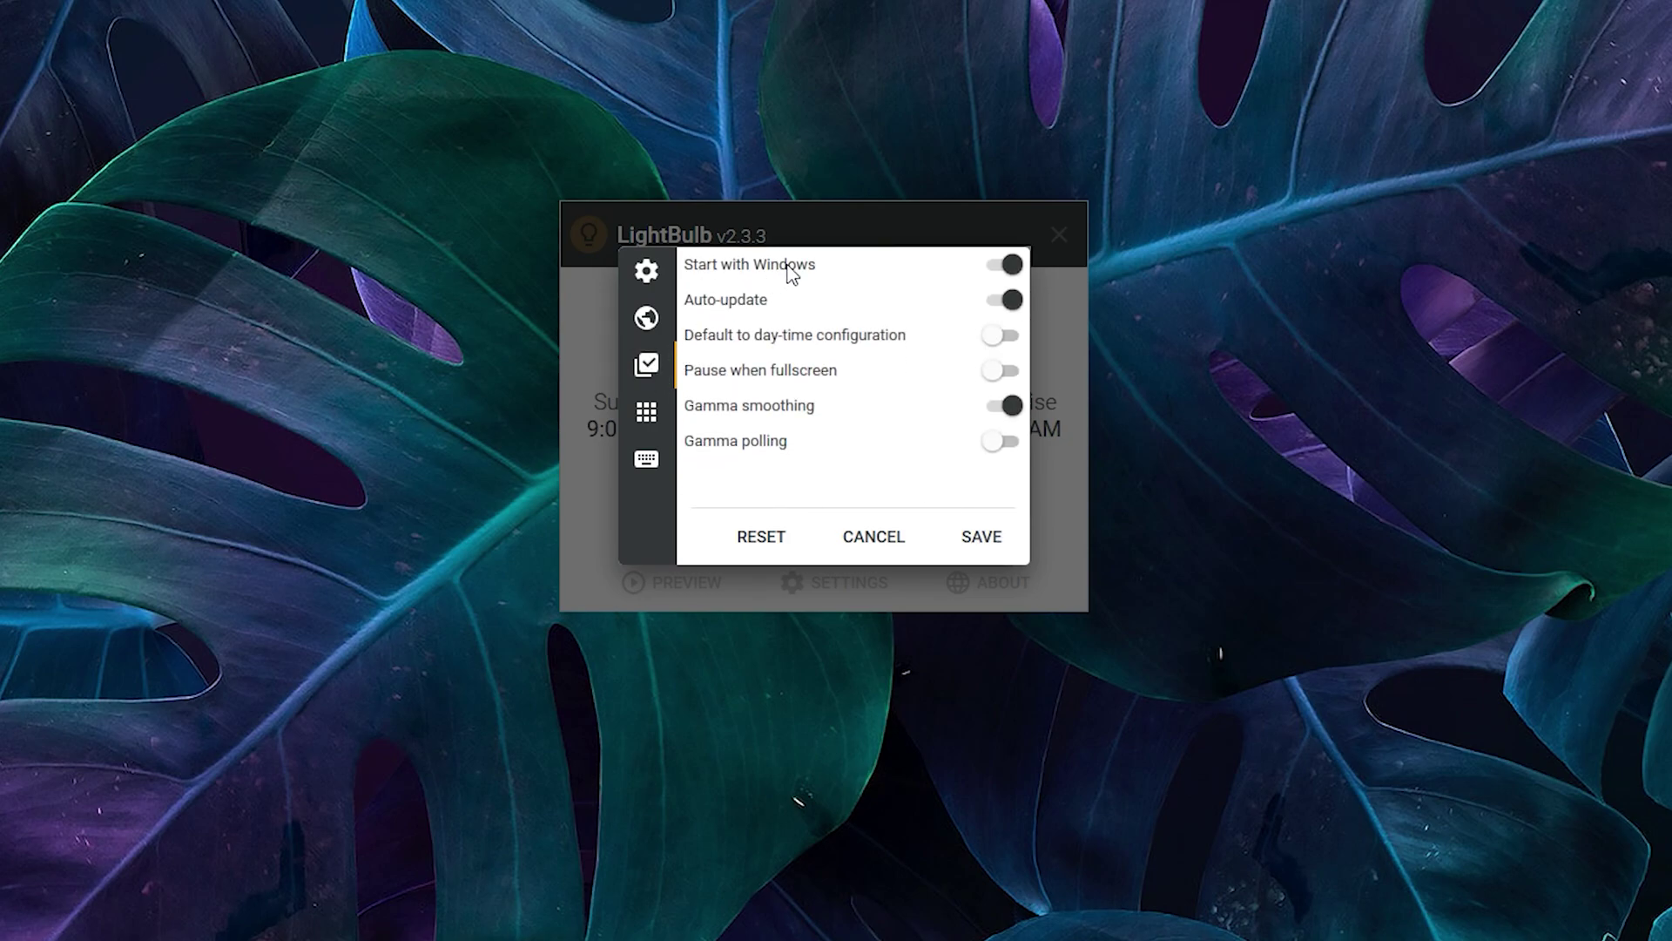
click(647, 413)
click(657, 454)
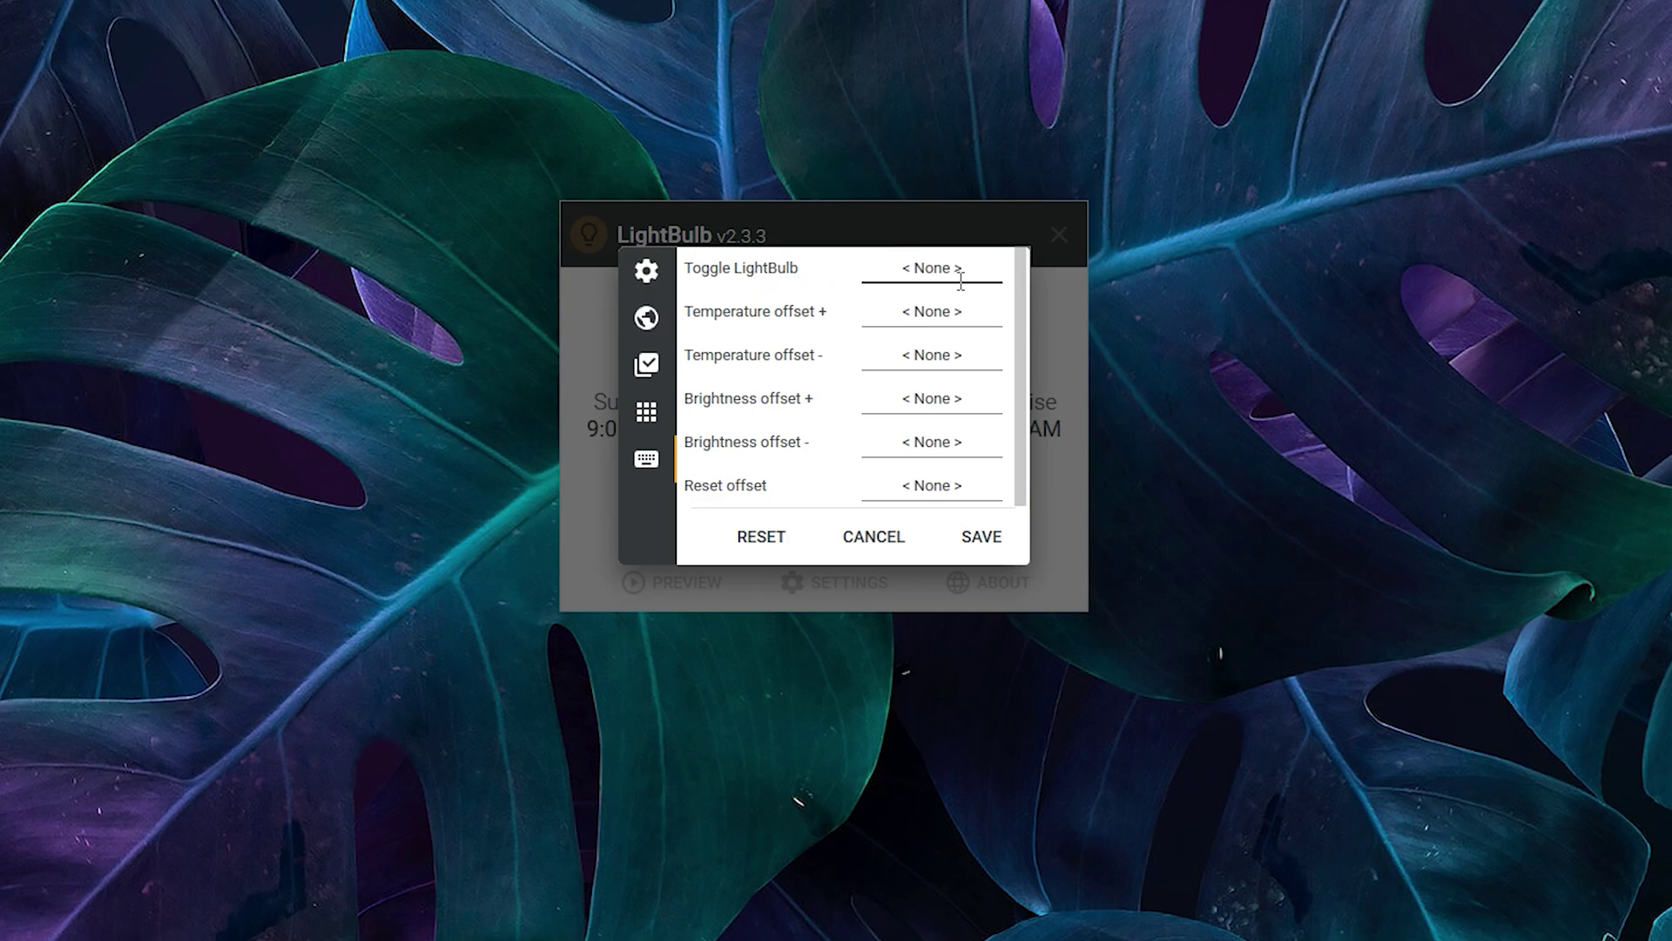
key(ctrl+shift+b)
click(991, 542)
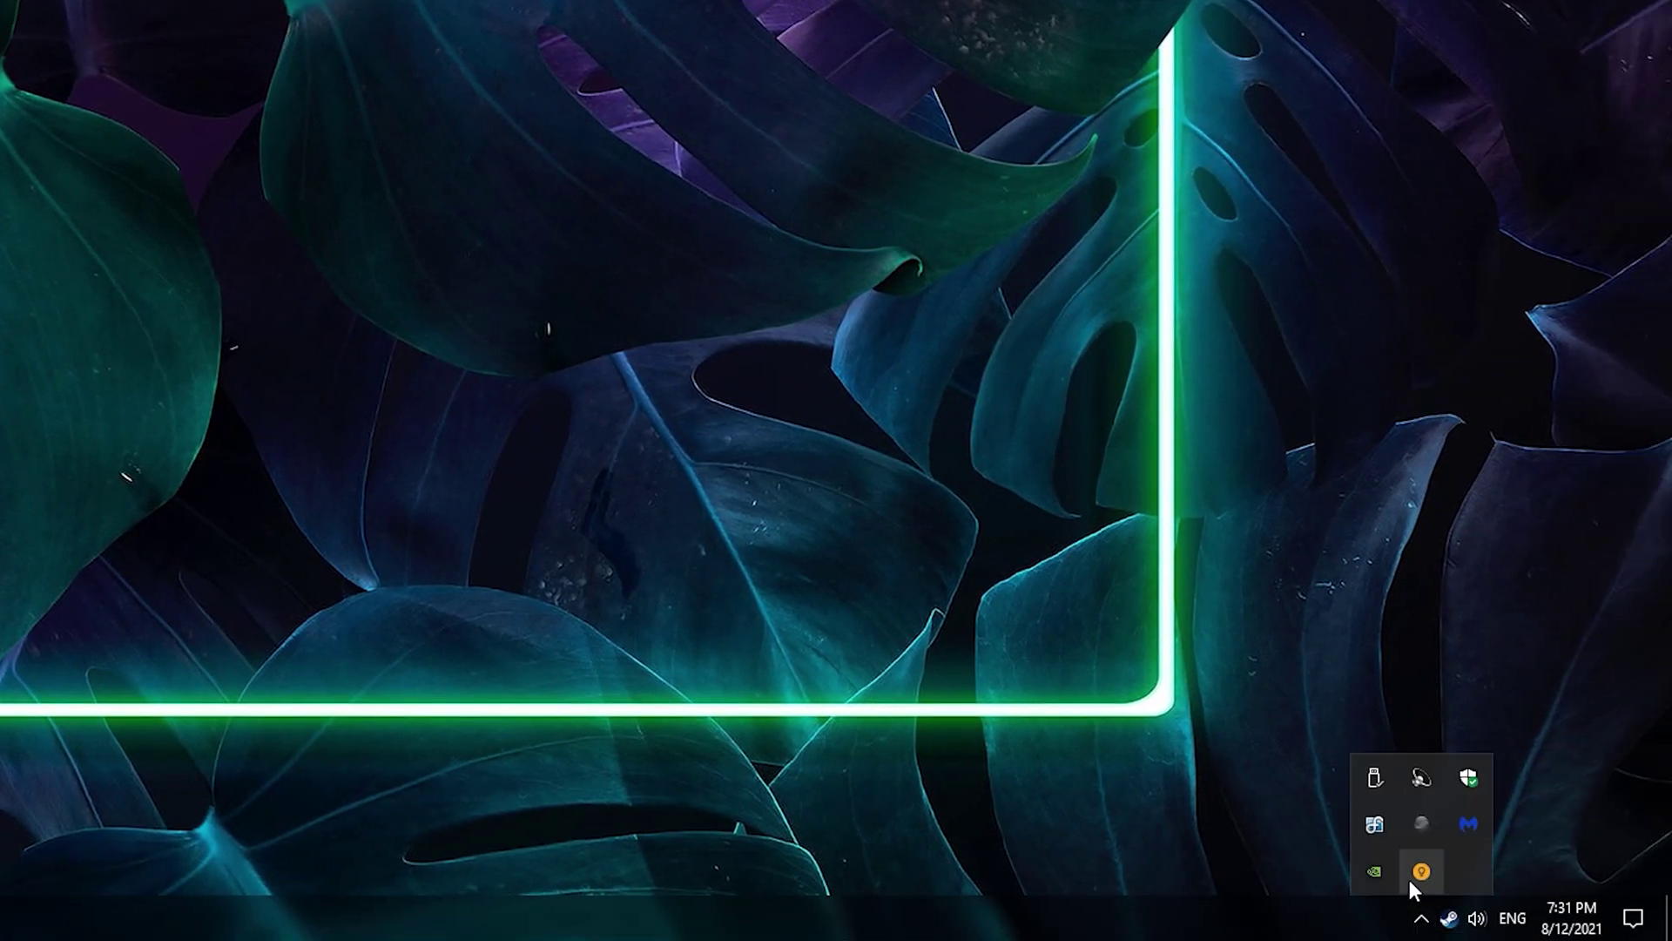
- Check the Disable for... durations in LightBulb's tray menu, then reopen its main window
right_click(1427, 869)
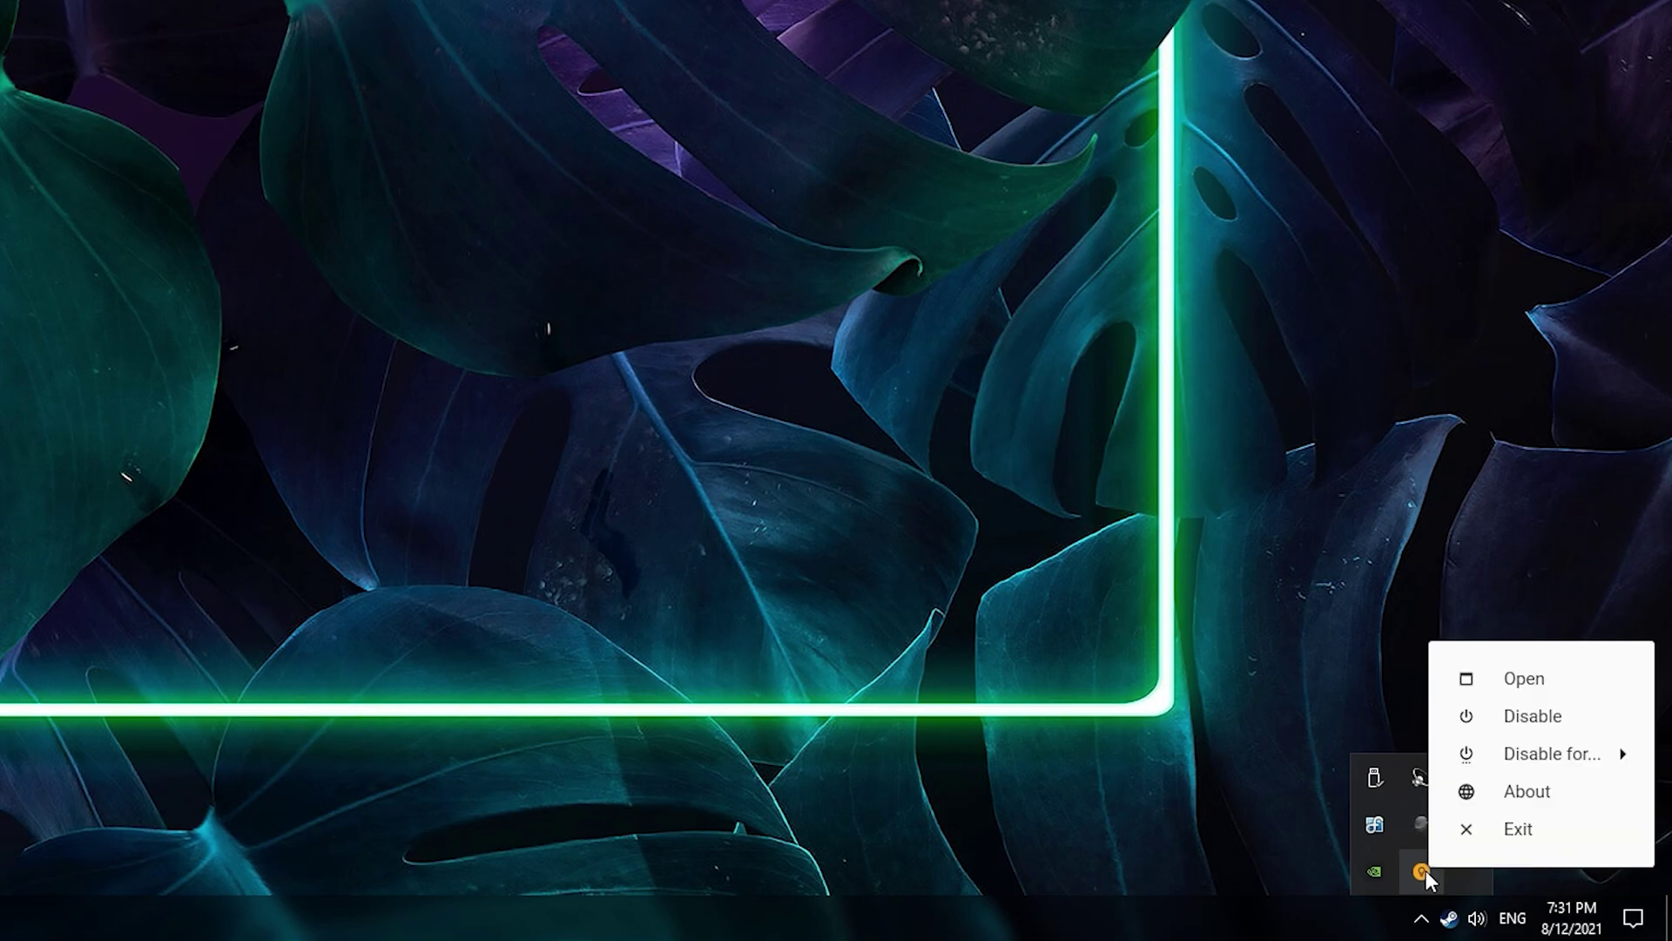
mouse_move(1535, 763)
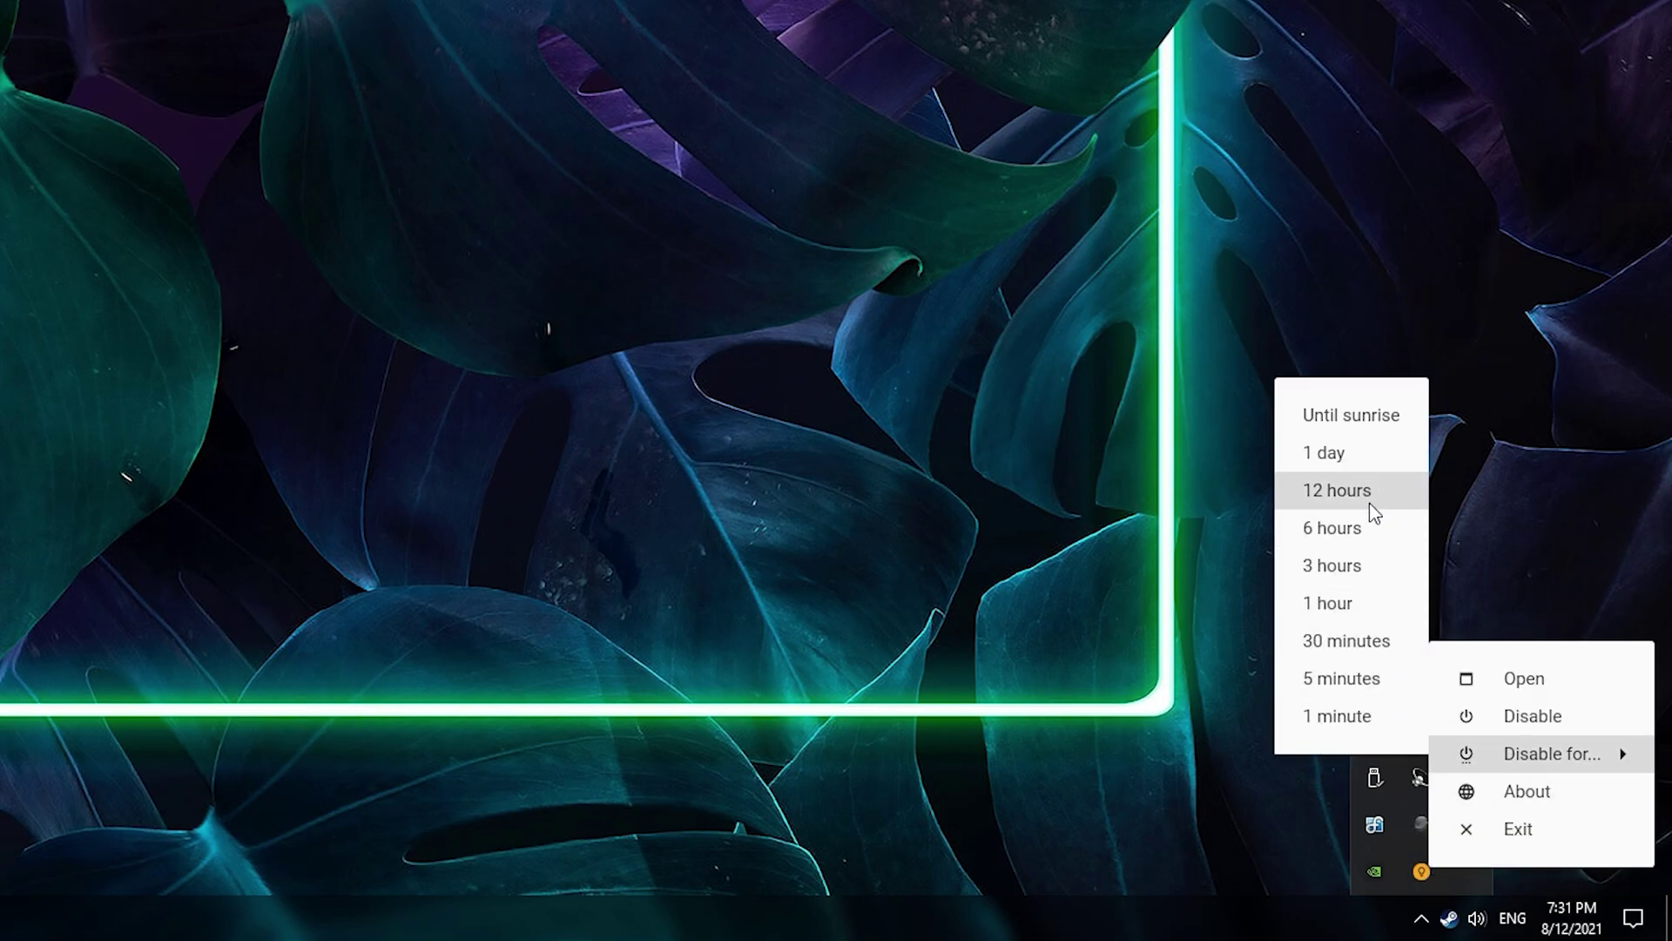
click(1520, 686)
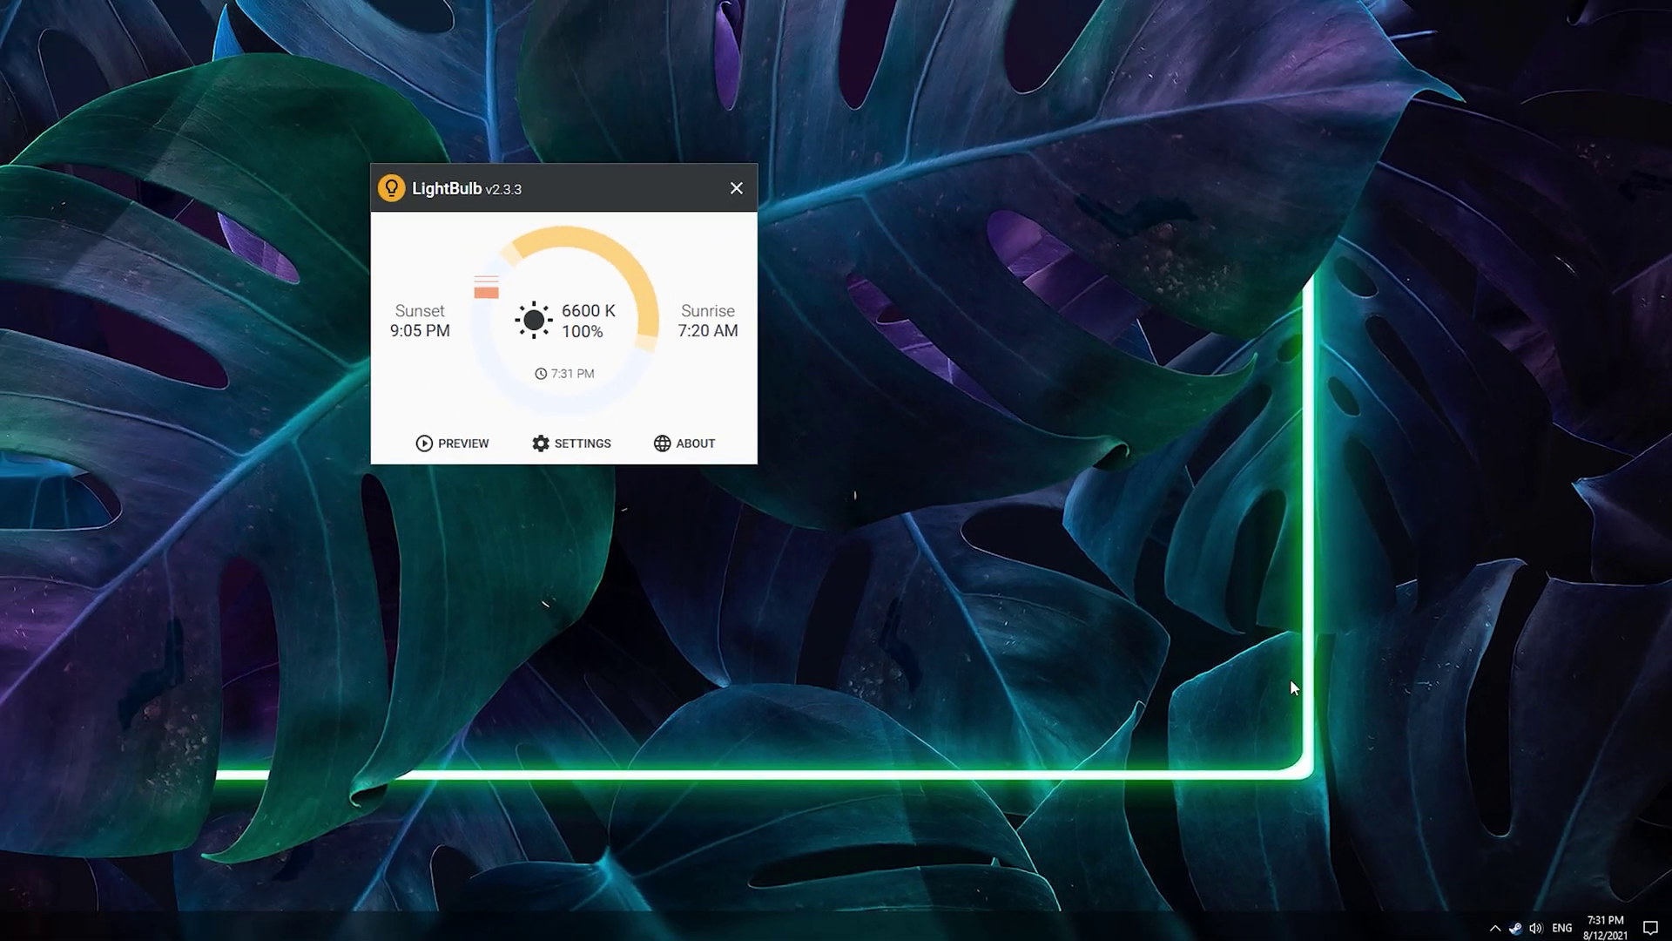